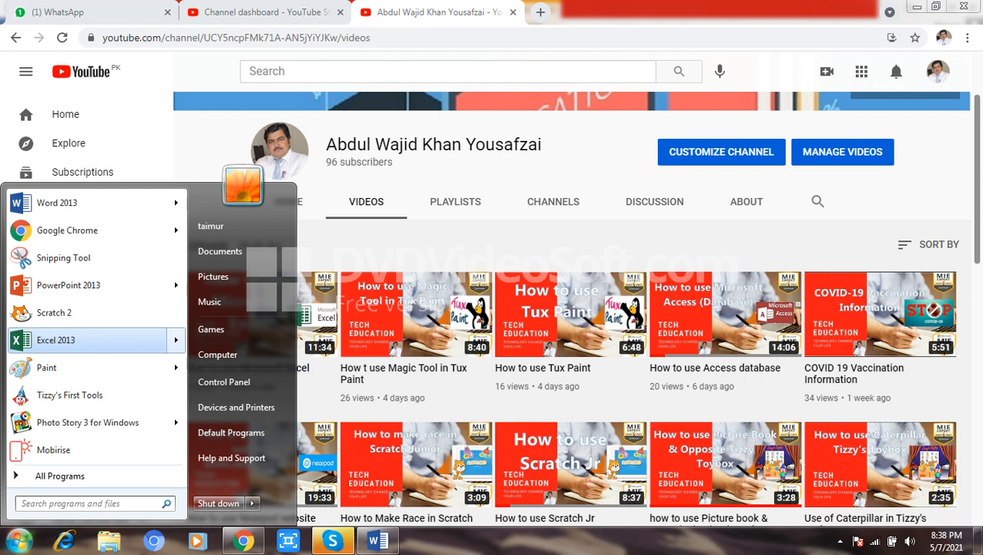
- Launch Excel 2013, dismiss the activation warning, and create a blank workbook
click(55, 340)
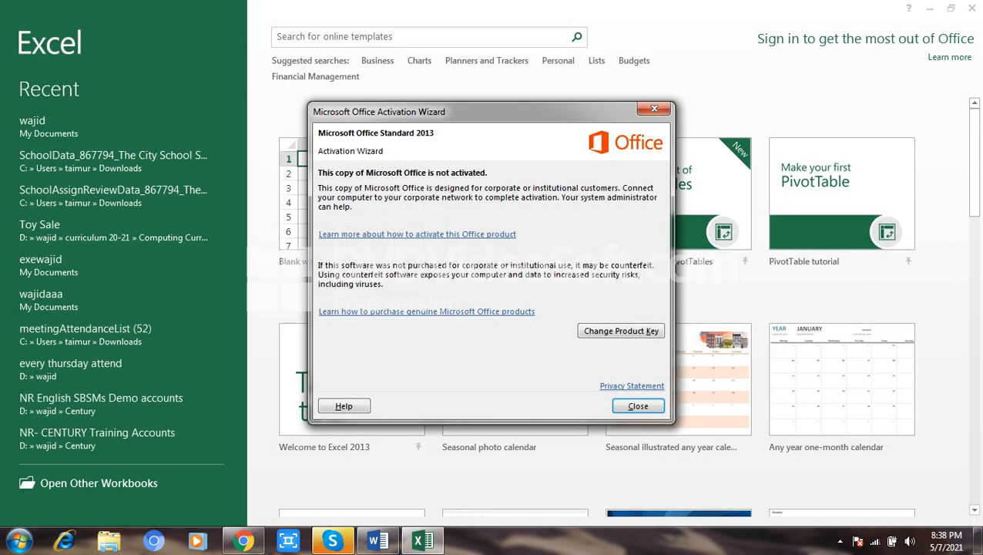
click(638, 406)
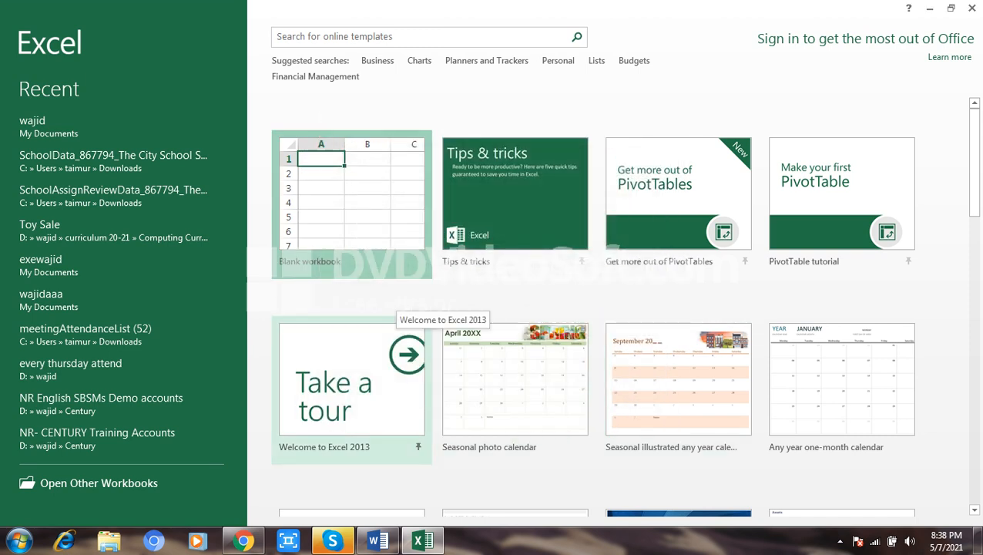
click(351, 200)
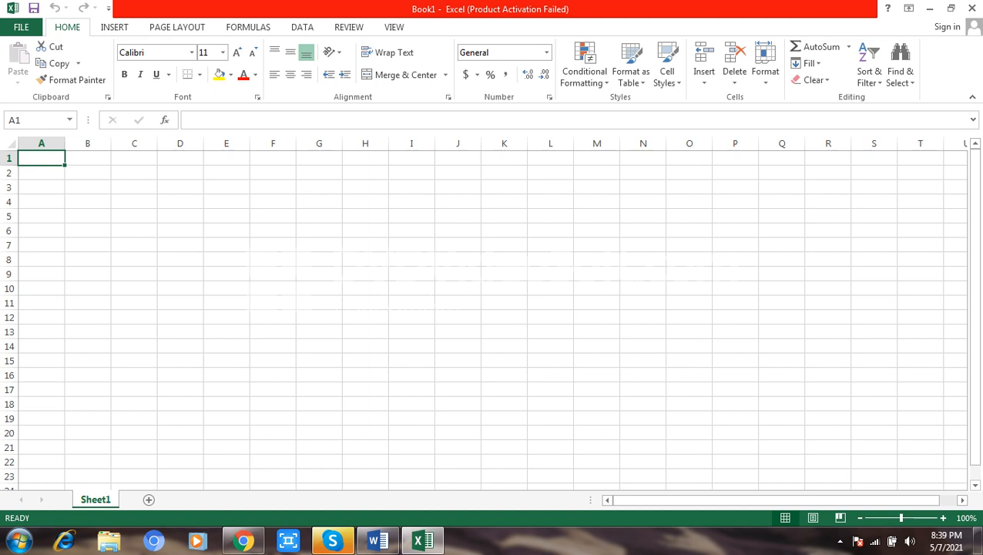
- Enter the headings S.No, Roll No, Name and English in C3 through F3
click(134, 173)
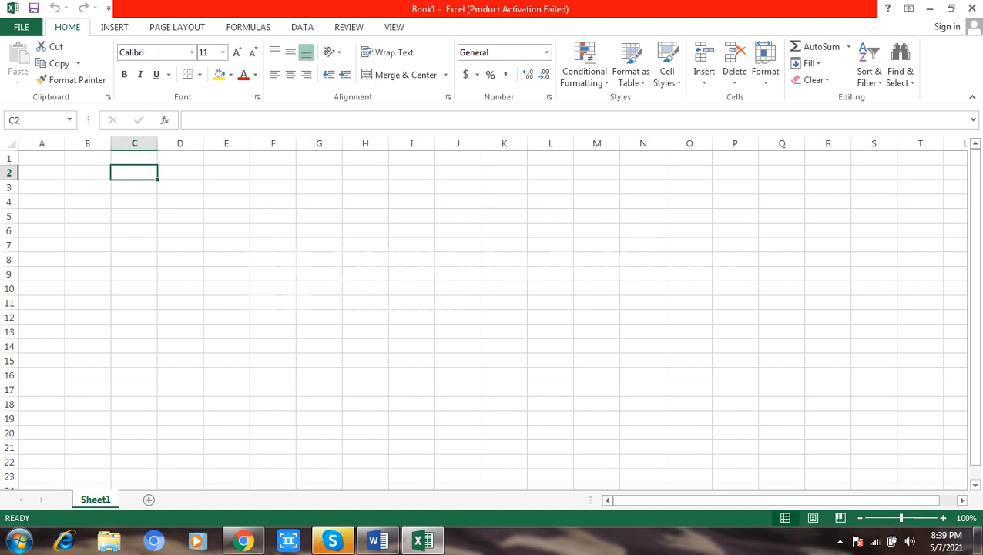
click(134, 187)
text(S.)
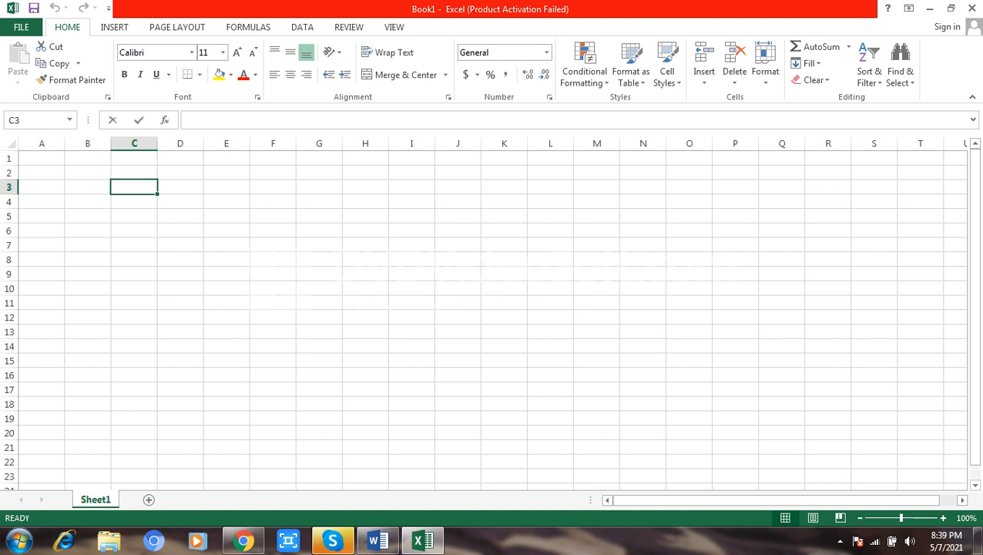
text(No)
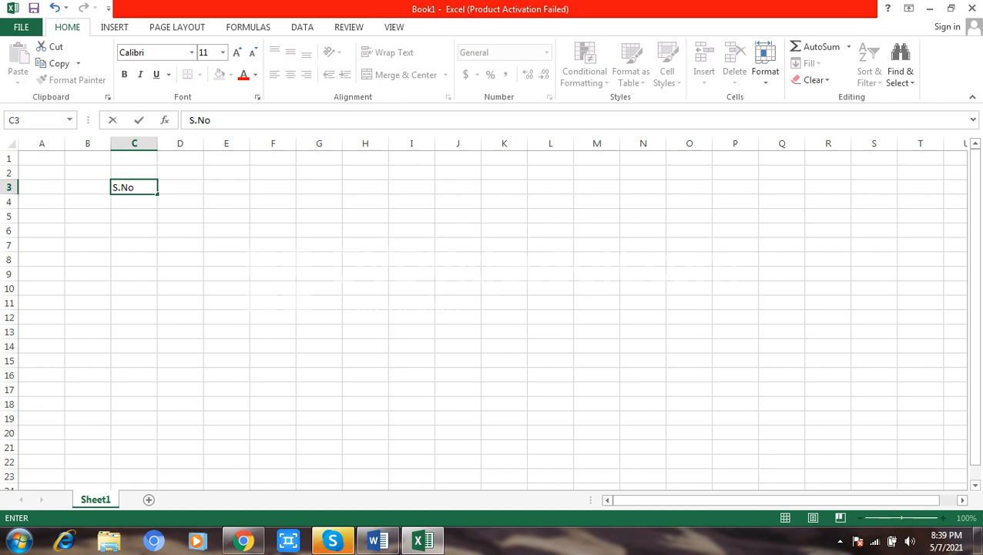
key(Tab)
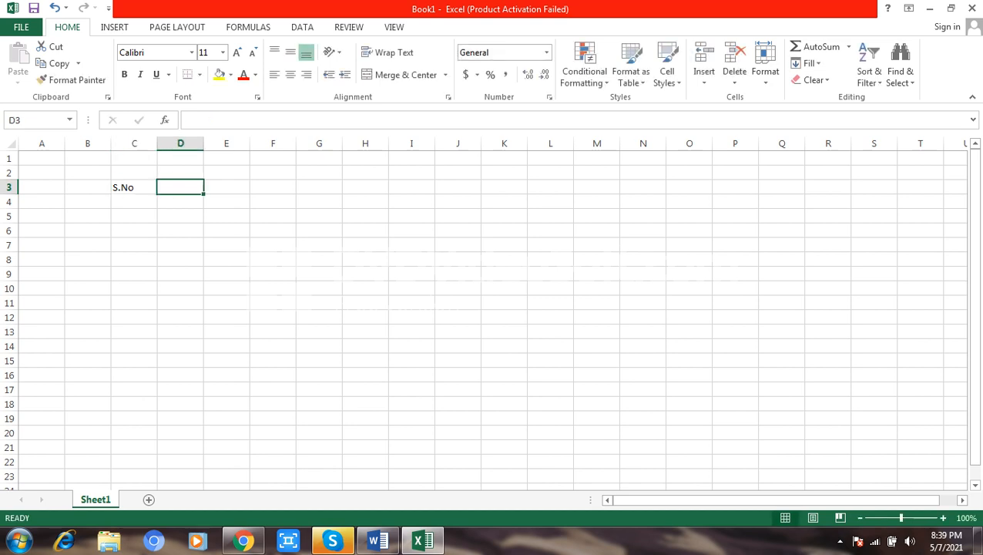
text(Rol)
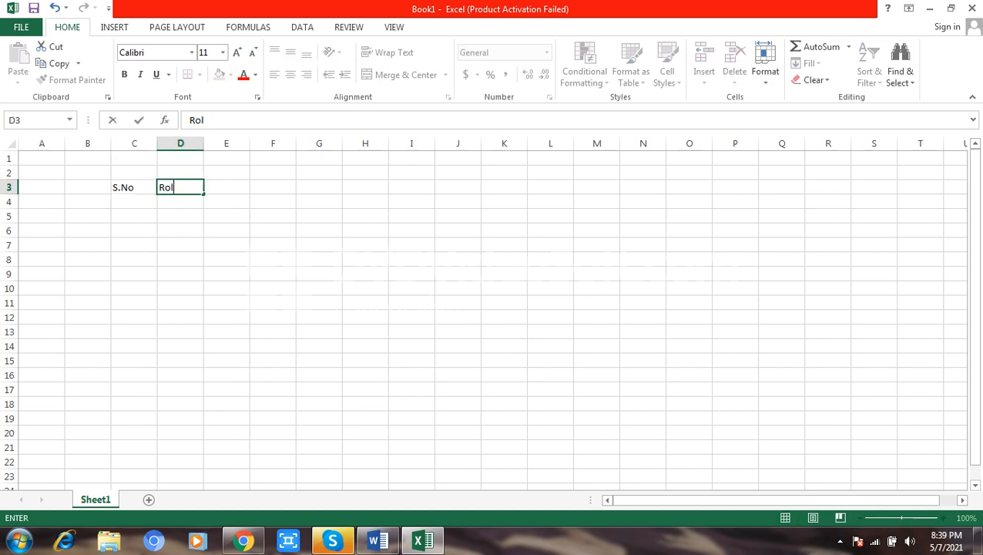
text(l No)
key(Tab)
text(Name)
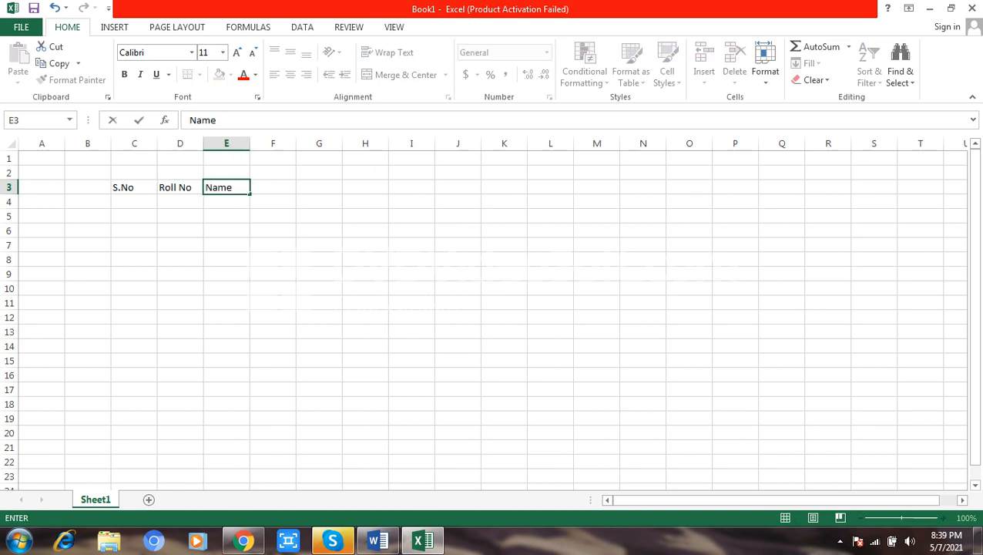
key(Tab)
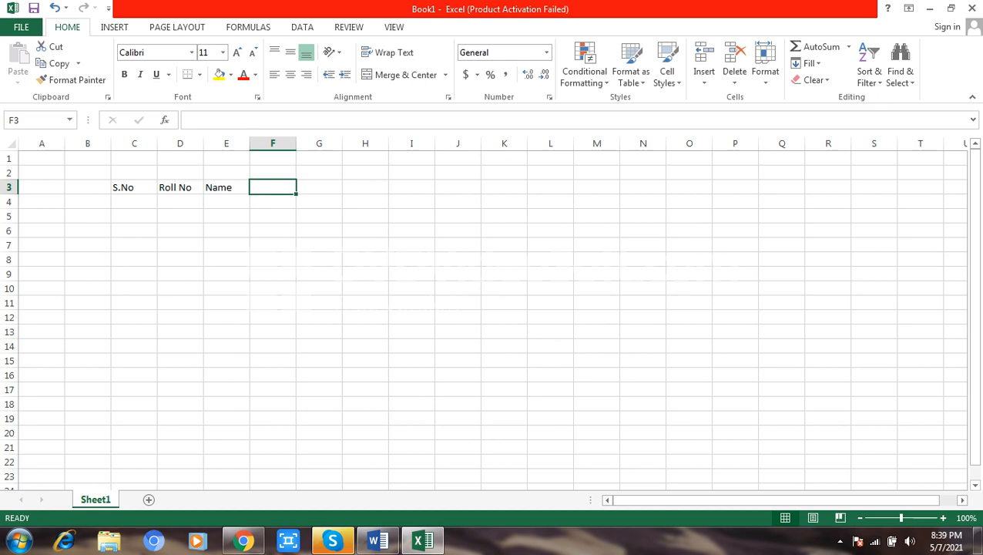
text(English)
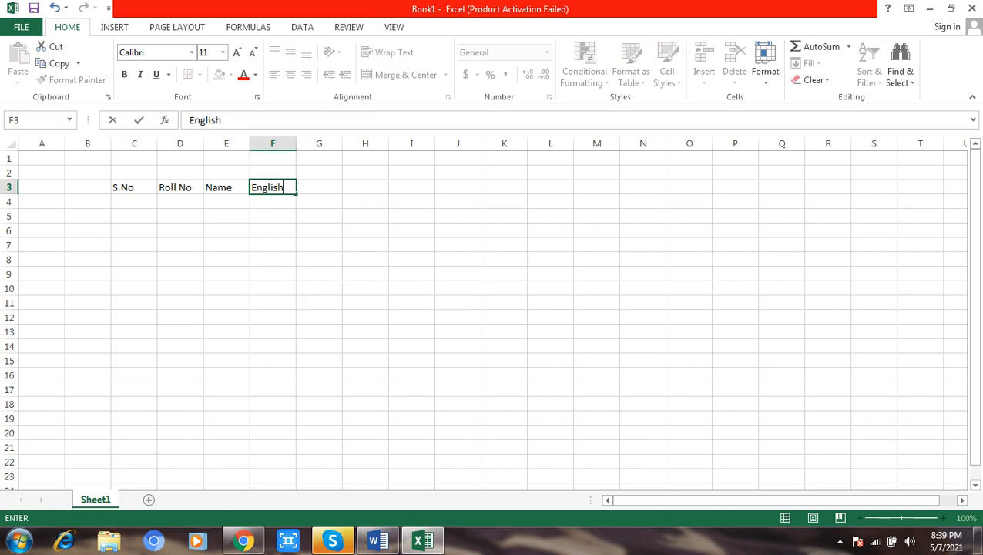
key(Tab)
- Continue row 3 with math, Computer, Chemistry and Urdu, then type Islamiat in K3
text(math)
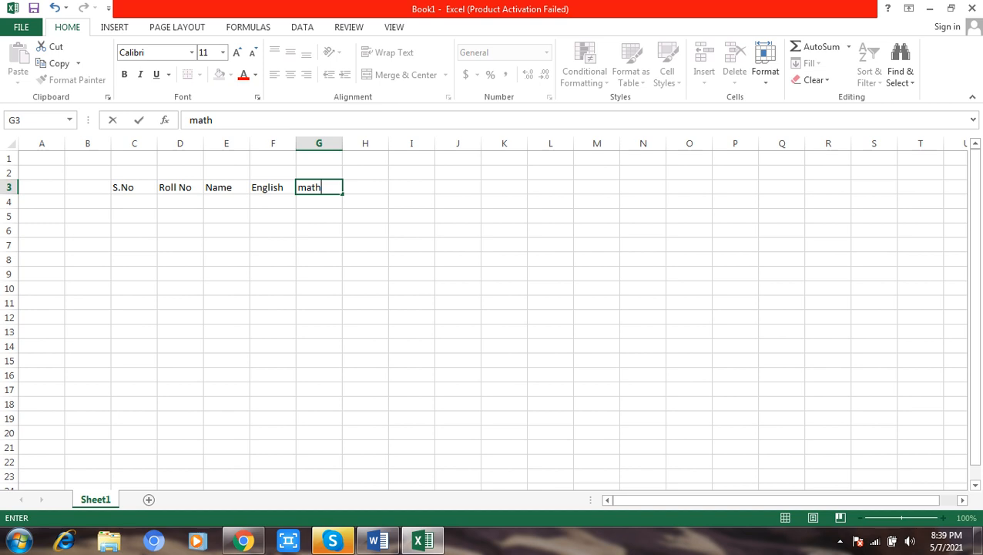
key(Tab)
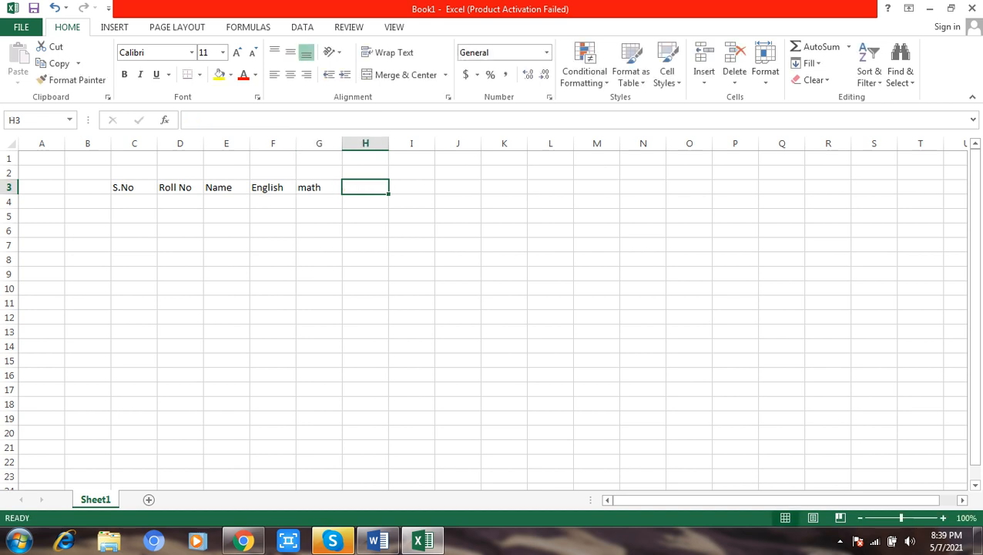
text(Computer)
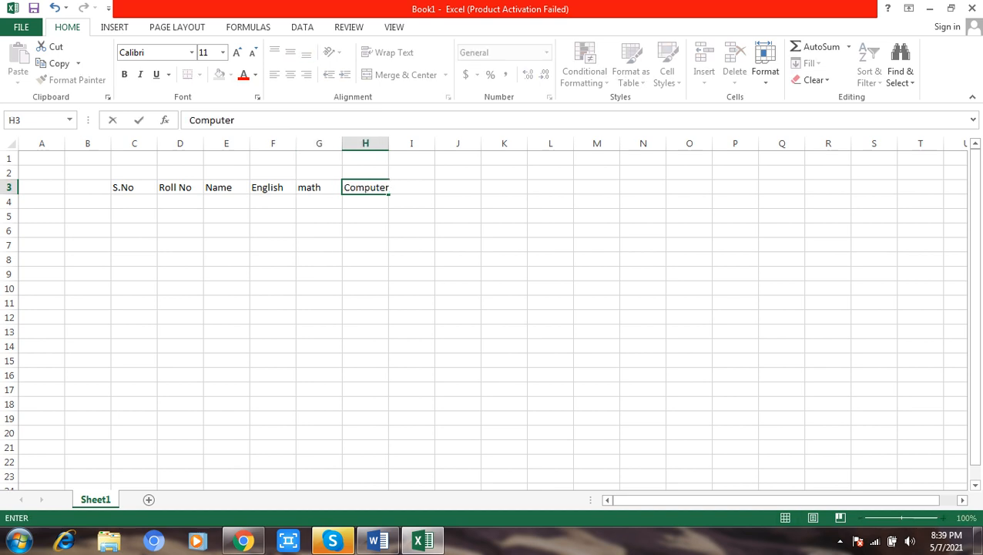
key(Tab)
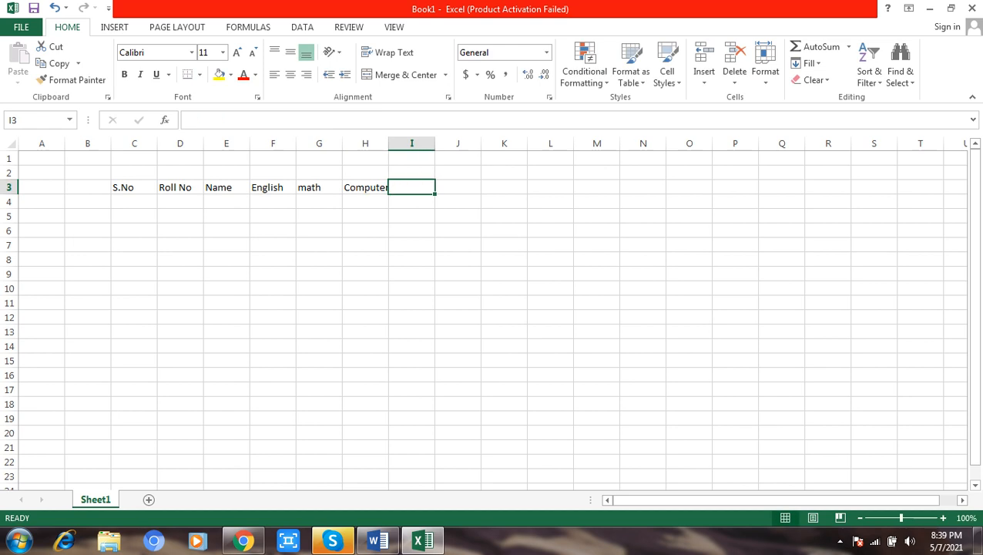
text(Chemis)
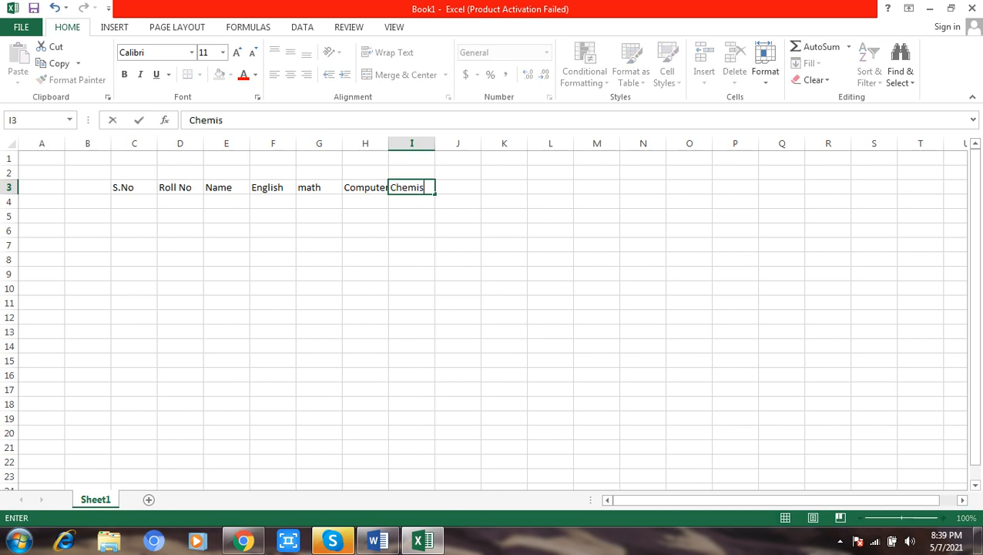
text(try)
key(ctrl+Return)
key(Tab)
text(v)
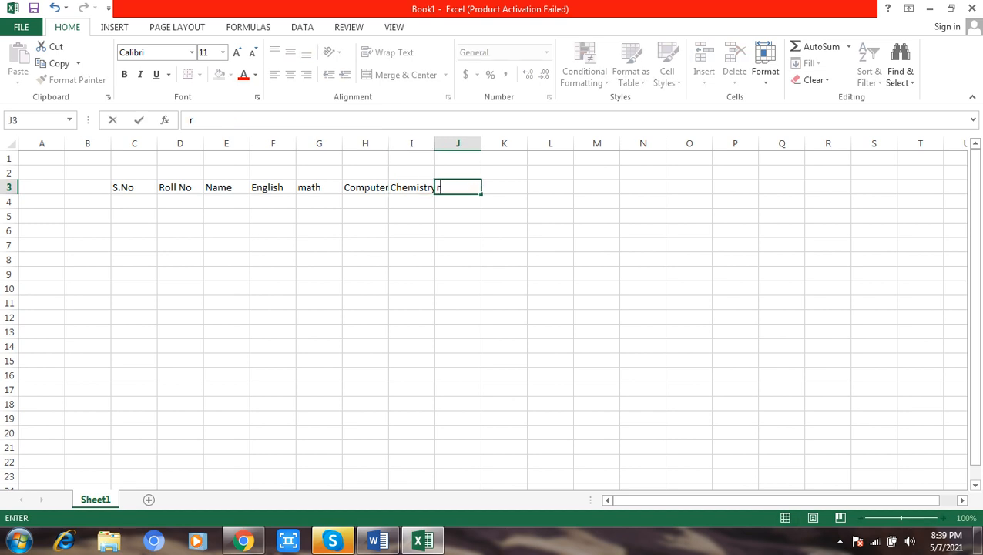
key(BackSpace)
text(Urdu)
key(Tab)
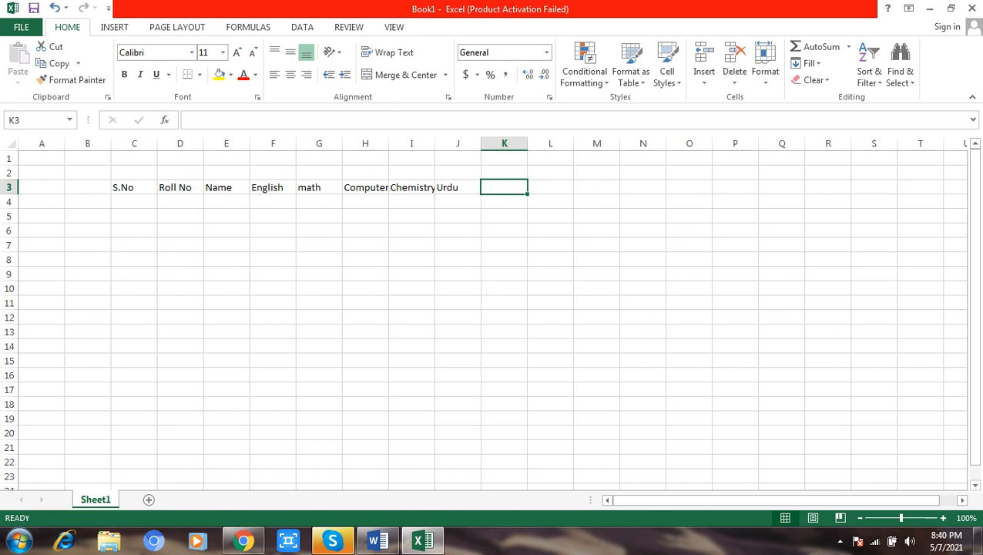
text(Isl)
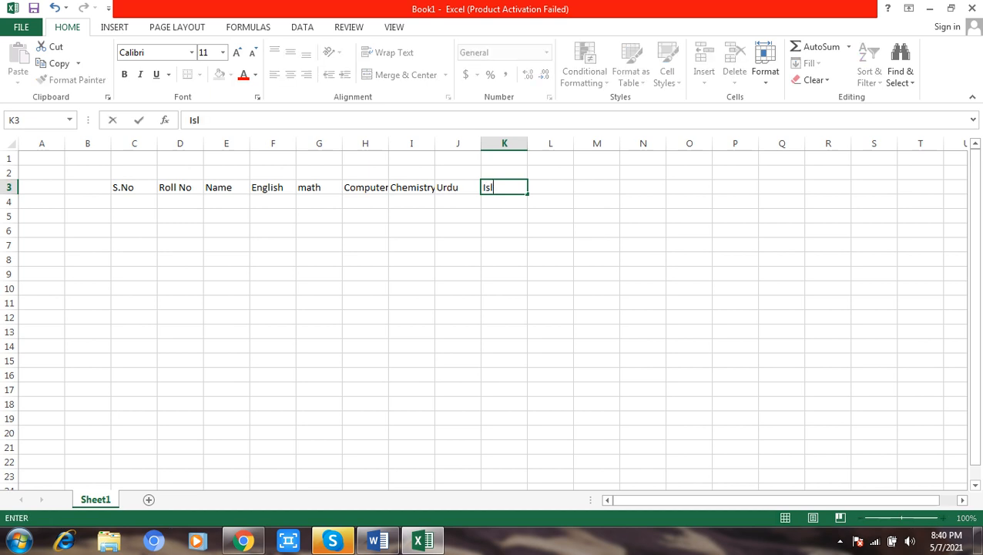
text(amiat)
- Add the headings Islamiat, Pakistan Studies, Physics and Obtain in K3 through N3
key(Tab)
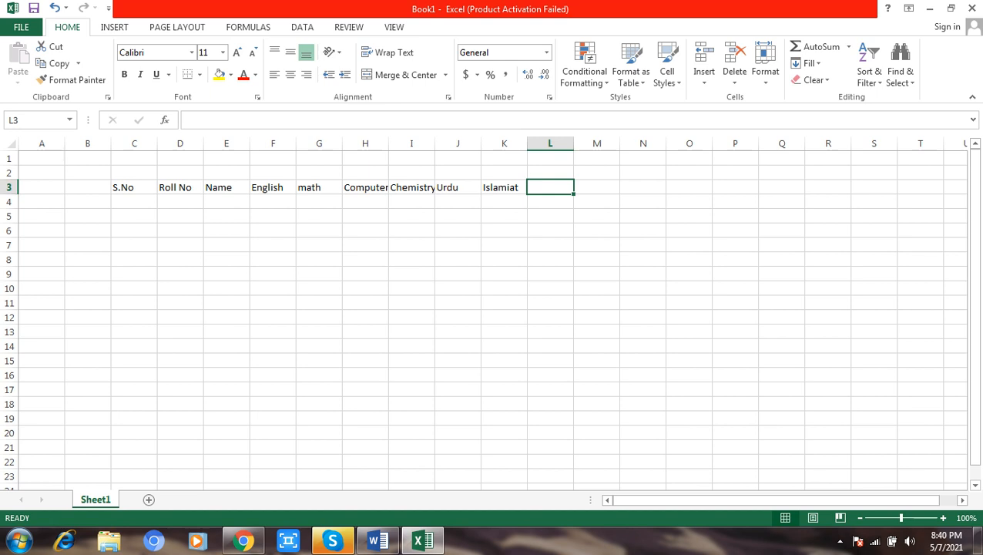
text(Pak)
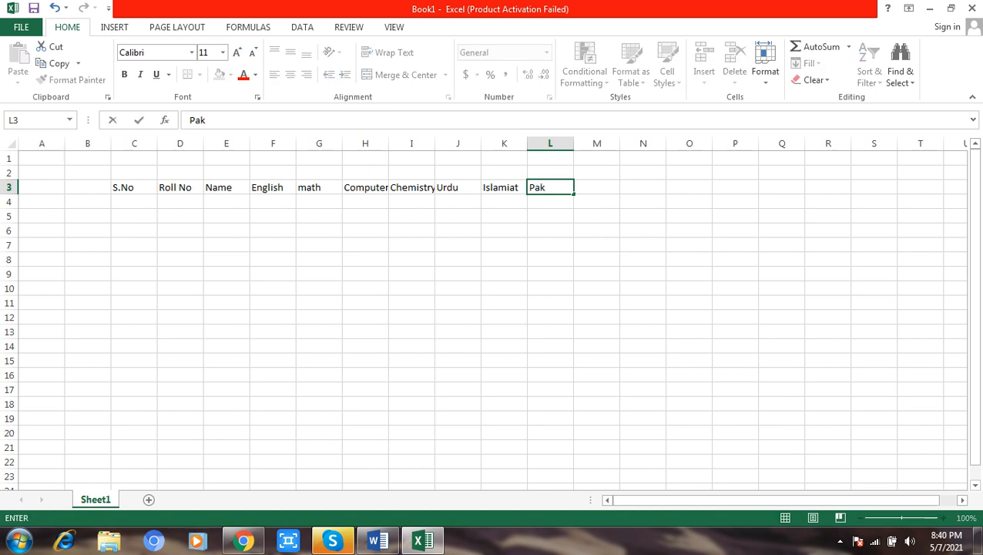
text(istan Studies)
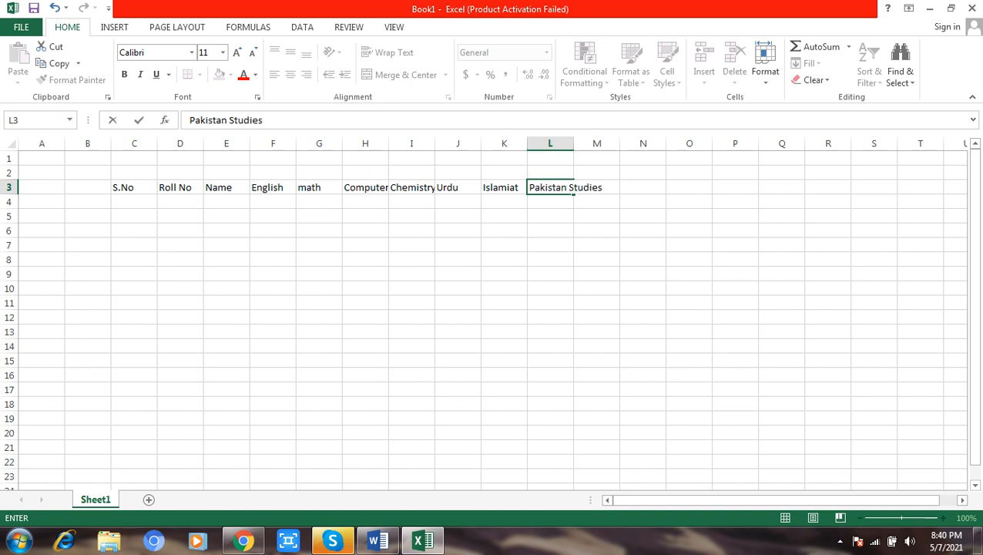
key(Tab)
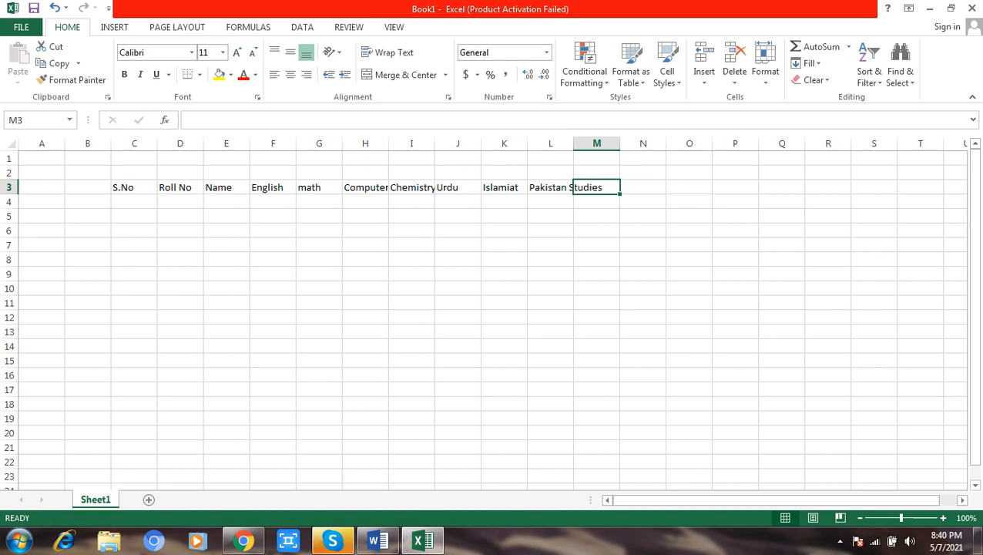
text(P)
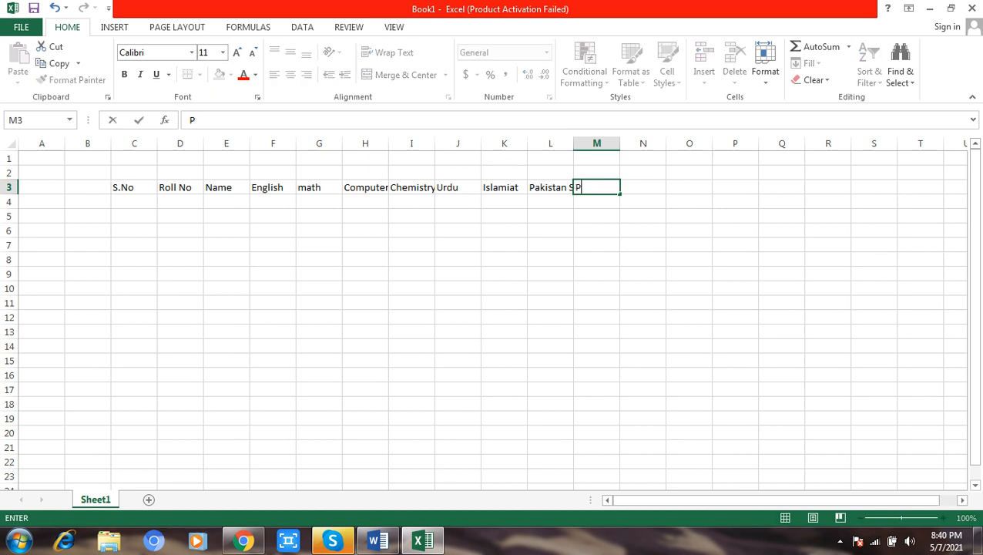
text(hysics)
key(Tab)
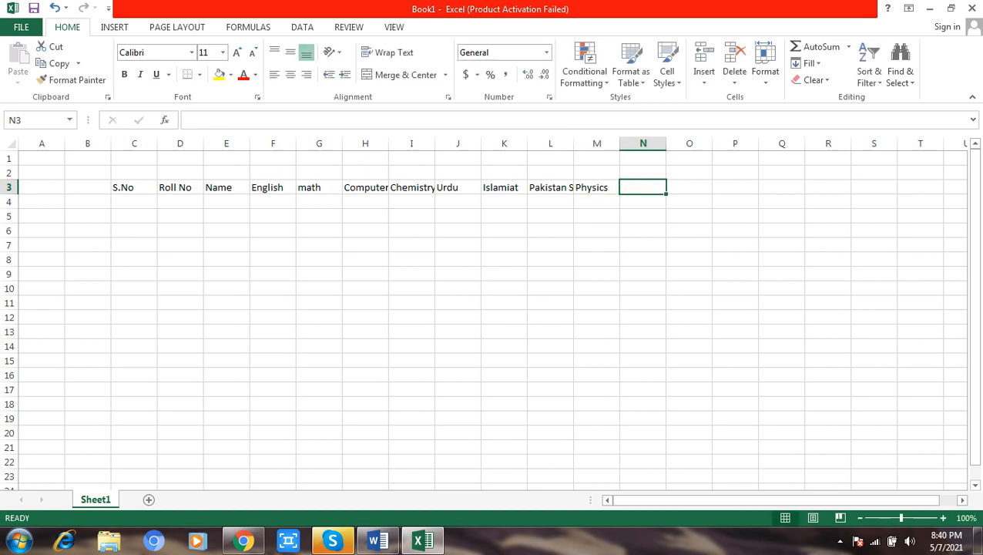
text(O)
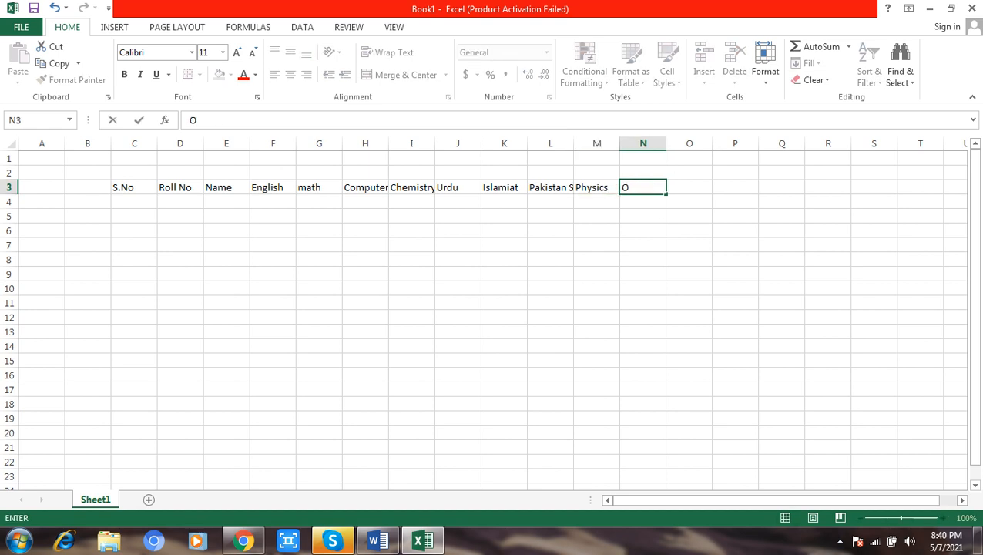
key(BackSpace)
text(b)
key(shift+Return)
key(BackSpace)
text(O)
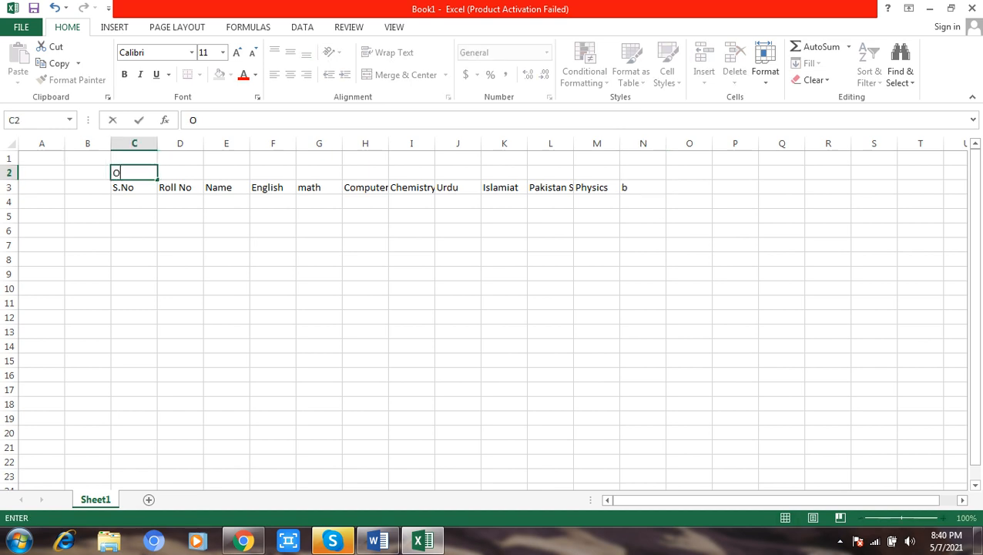
text(btai)
key(BackSpace)
key(BackSpace)
key(BackSpace)
key(BackSpace)
key(BackSpace)
key(Down)
key(Right)
key(Right)
key(Right)
key(Right)
key(Right)
key(Right)
key(Right)
key(Right)
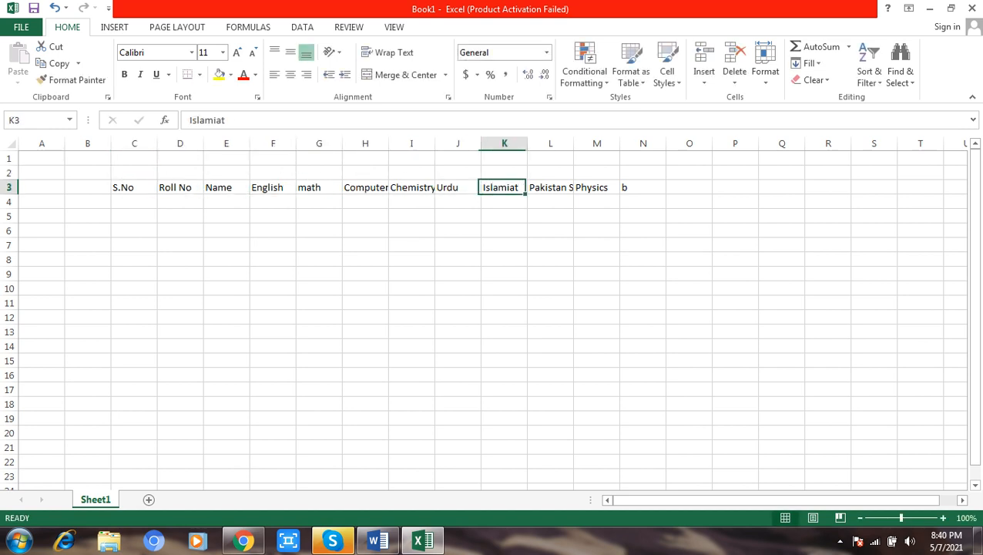
key(Right)
key(Right)
key(Right)
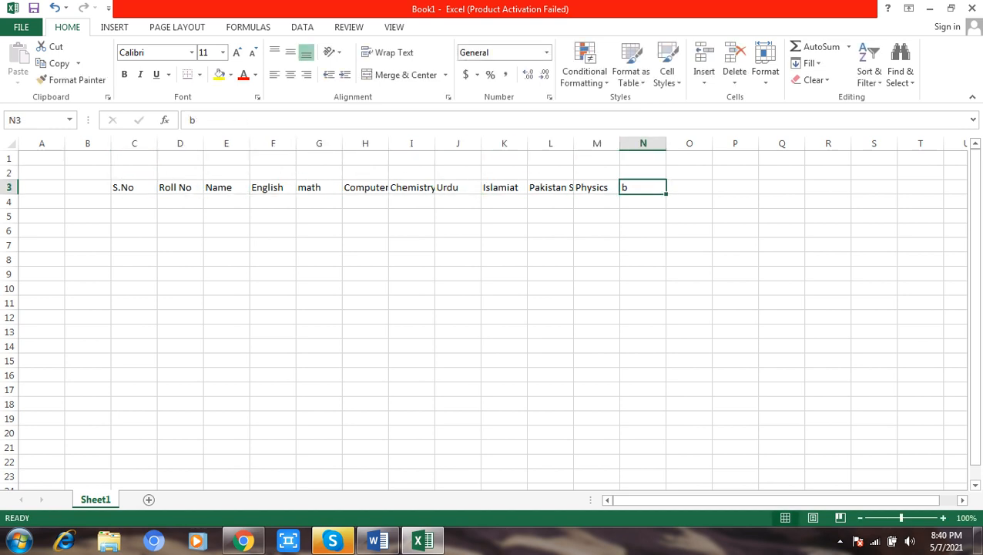
text(Obtain)
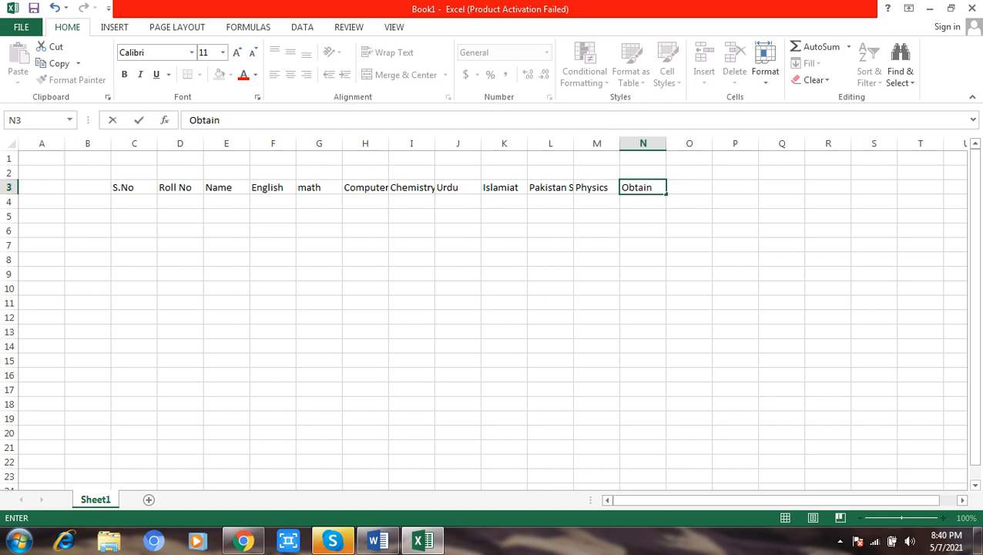
key(Right)
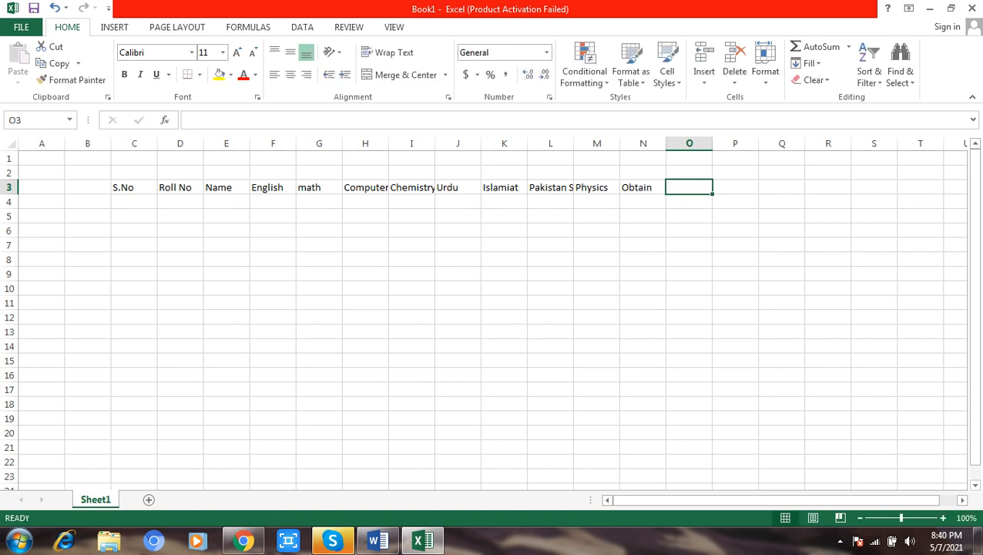
- Add the Percentage and Grade headings in O3 and P3
text(Pe)
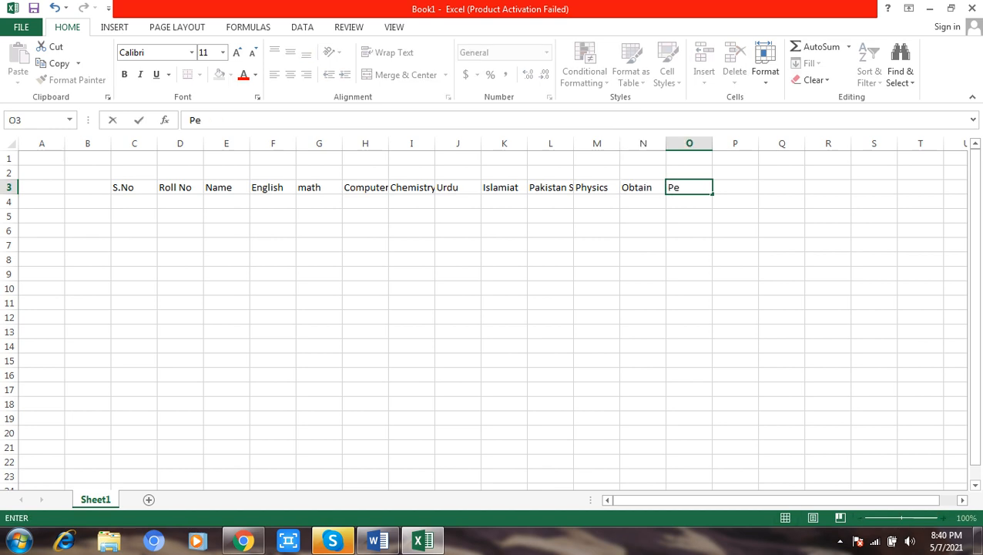
text(rcentage)
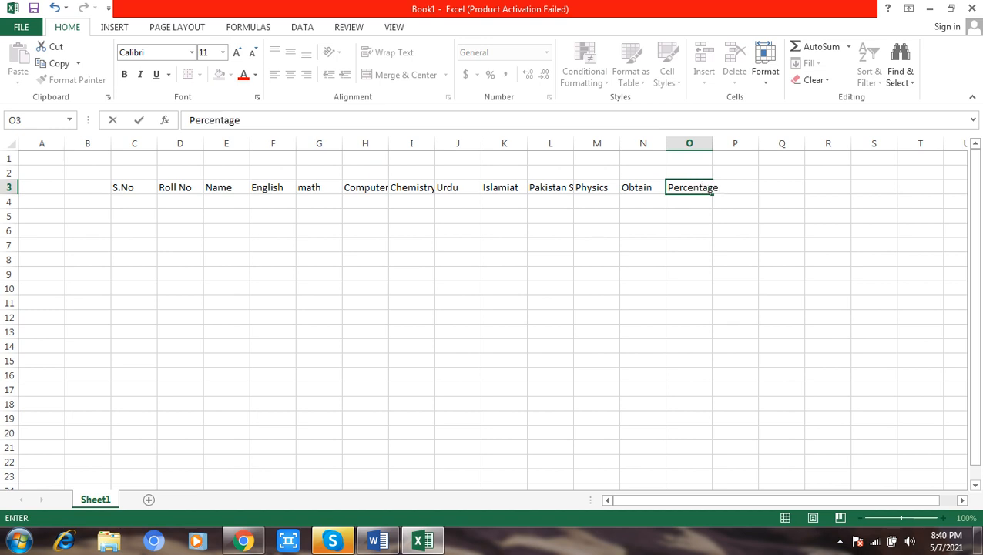
key(Tab)
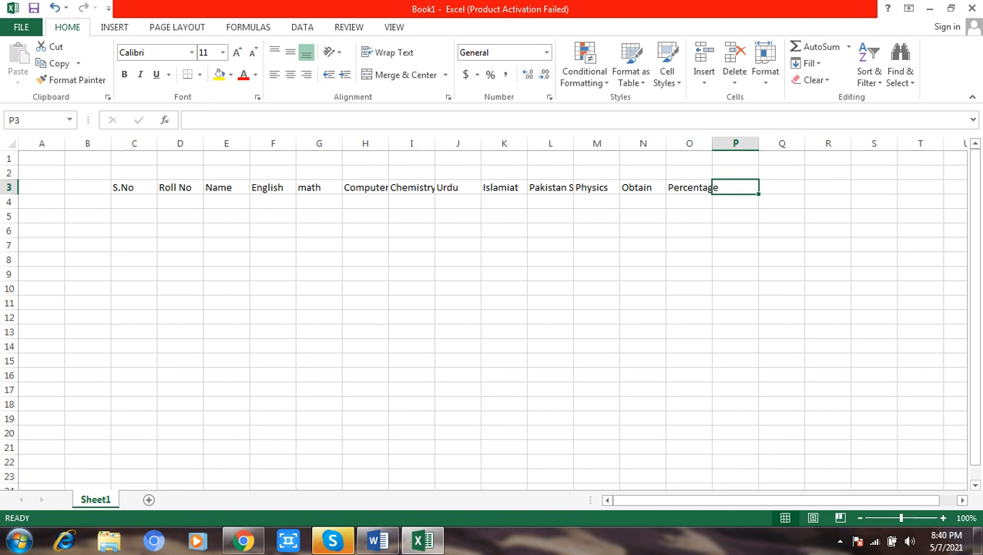
text(Gr)
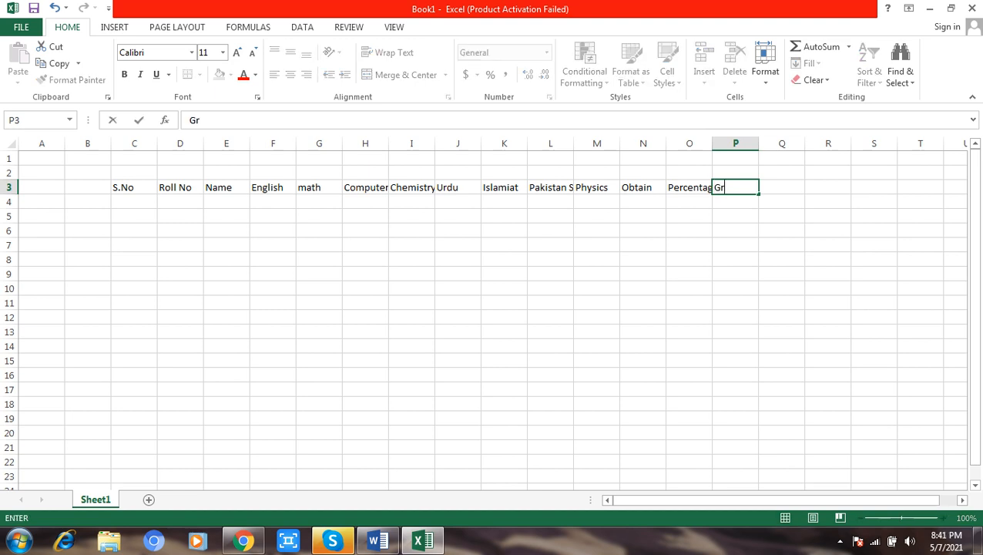
text(ade)
key(Return)
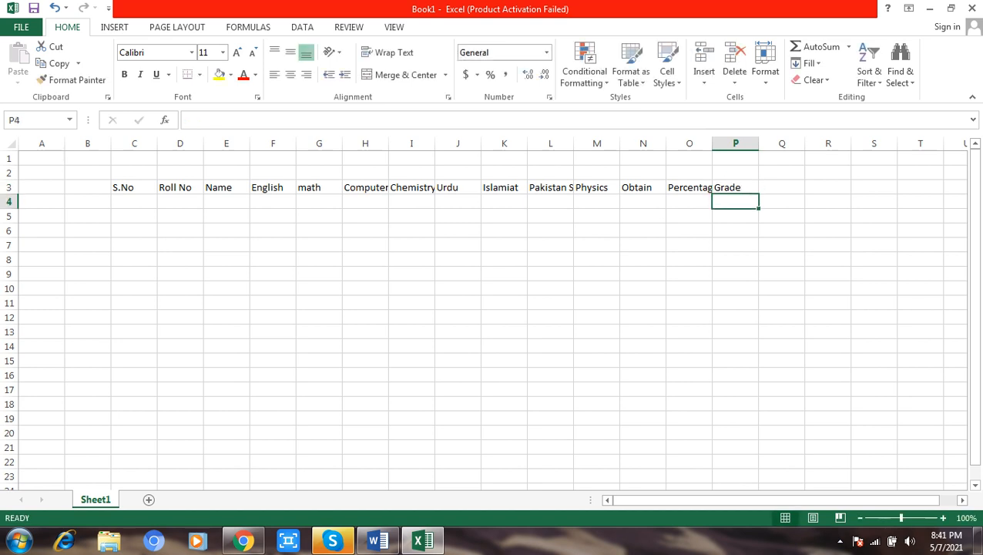
key(Left)
key(Left)
key(Left)
key(Left)
key(Left)
key(Left)
key(Left)
key(Left)
key(Left)
key(Left)
key(Left)
key(Left)
key(Left)
key(Left)
key(Left)
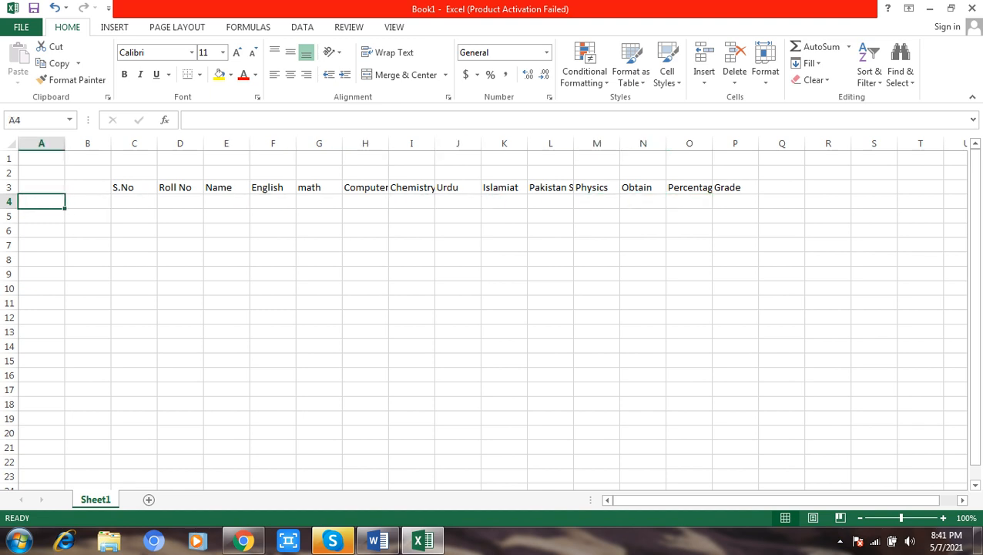
key(Up)
key(Up)
- Insert five blank rows above the headings so they move down to row 8
key(Right)
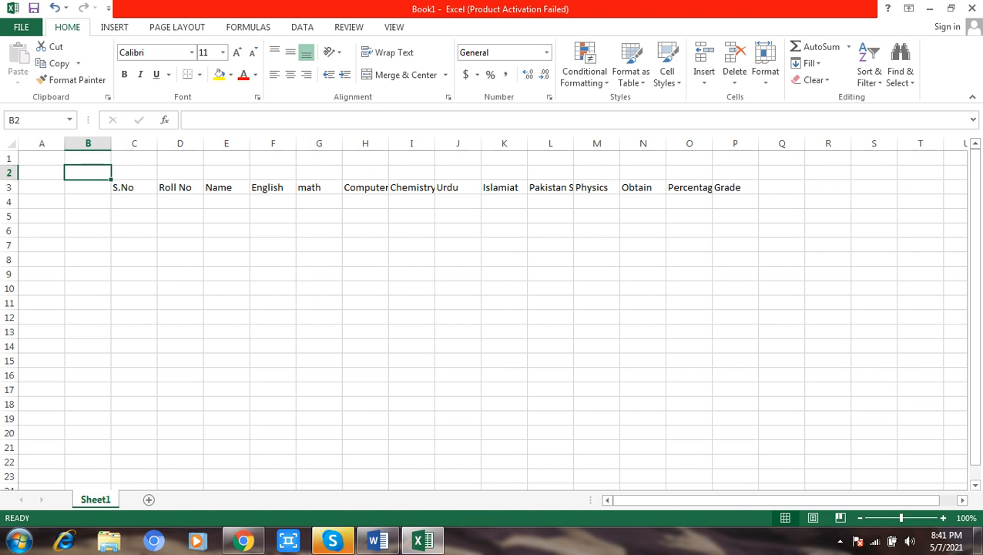
key(shift+Up)
drag(9, 158, 9, 218)
right_click(10, 219)
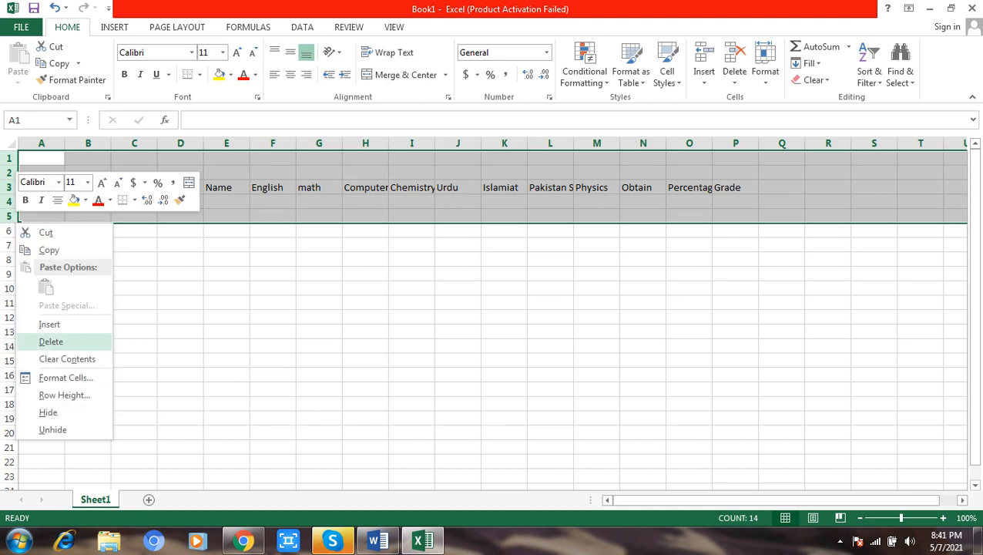
key(Escape)
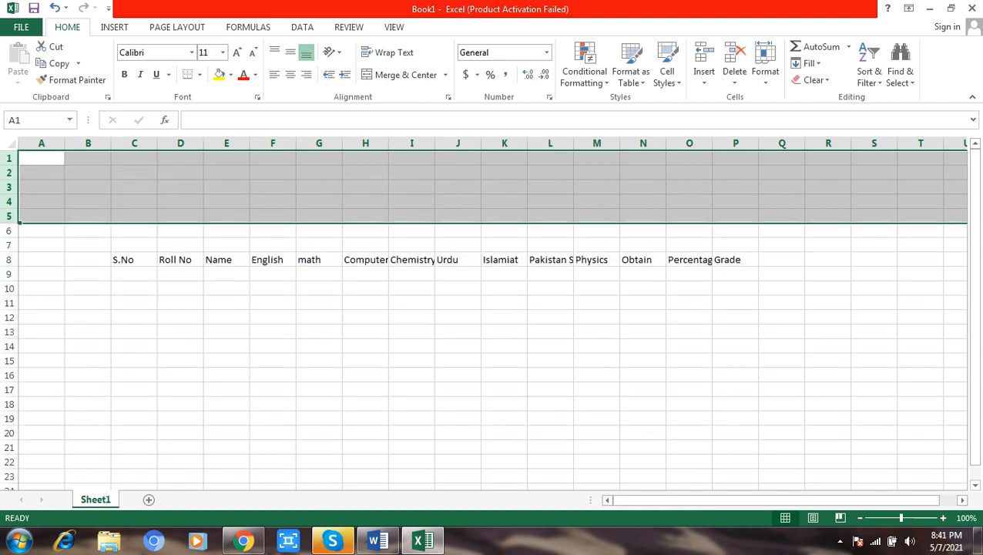
- Type the title 'Detail Marks Certificate' into cell D4
click(181, 202)
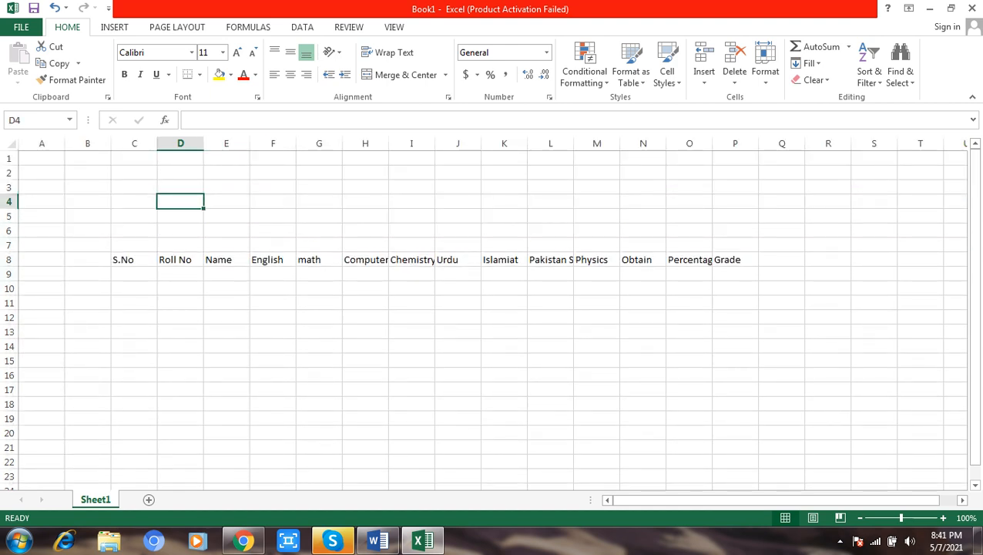
text(Detai)
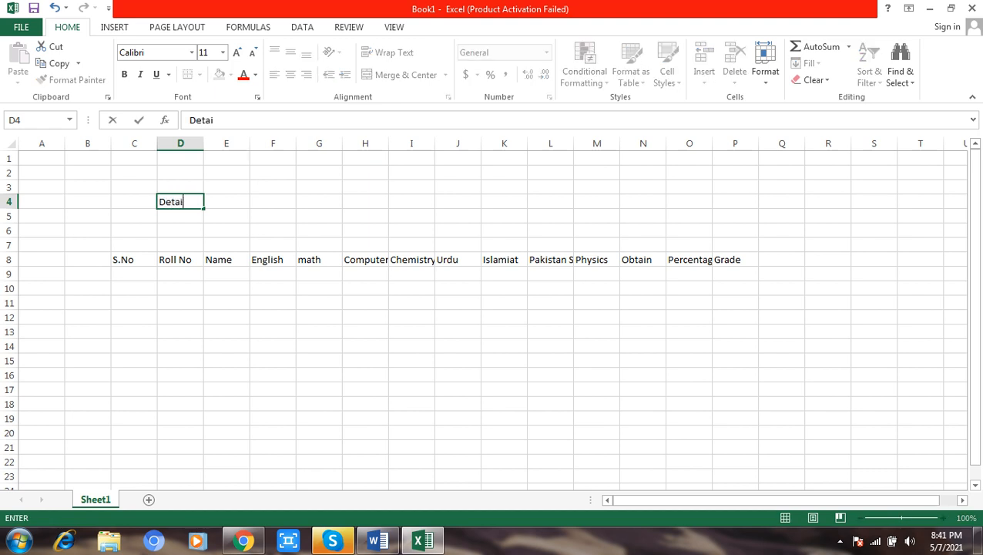
text(l Marks Cer)
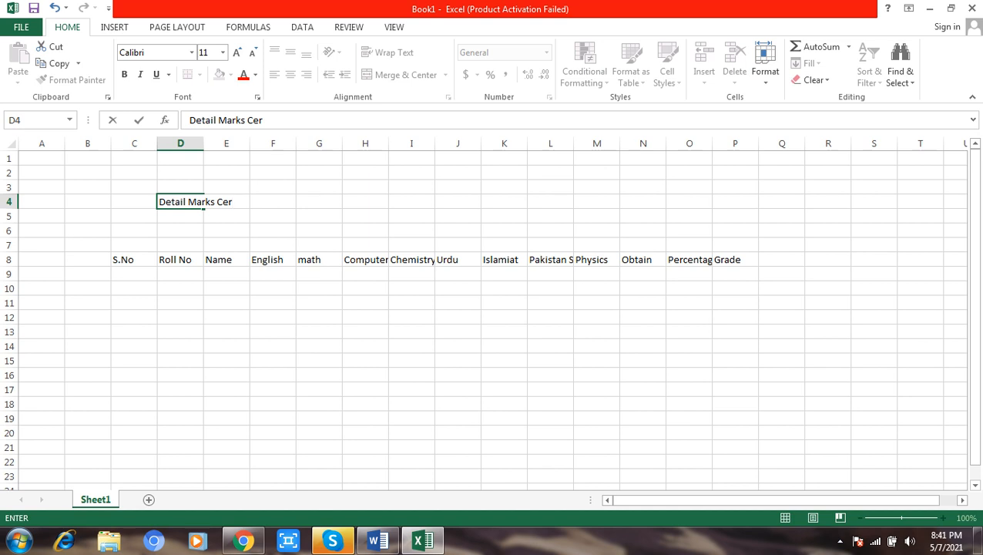
text(tificate)
key(Return)
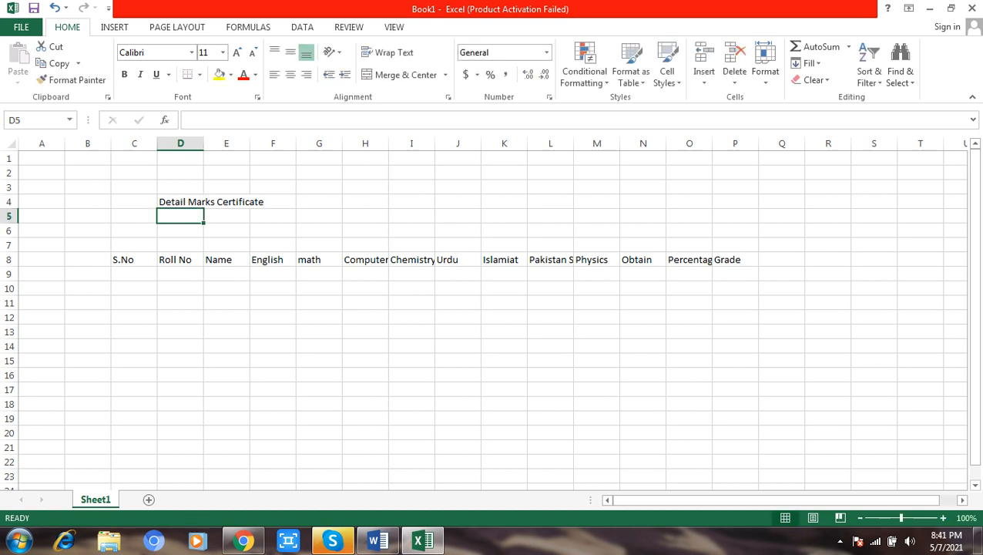
click(190, 202)
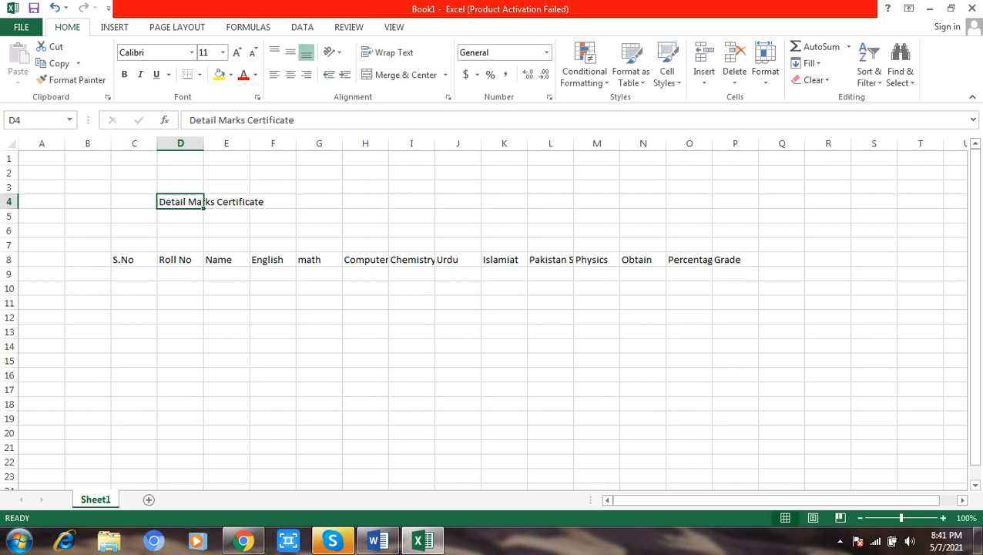
- Merge and centre the title across C4:P4 and enlarge it to 36 pt
drag(134, 202, 759, 203)
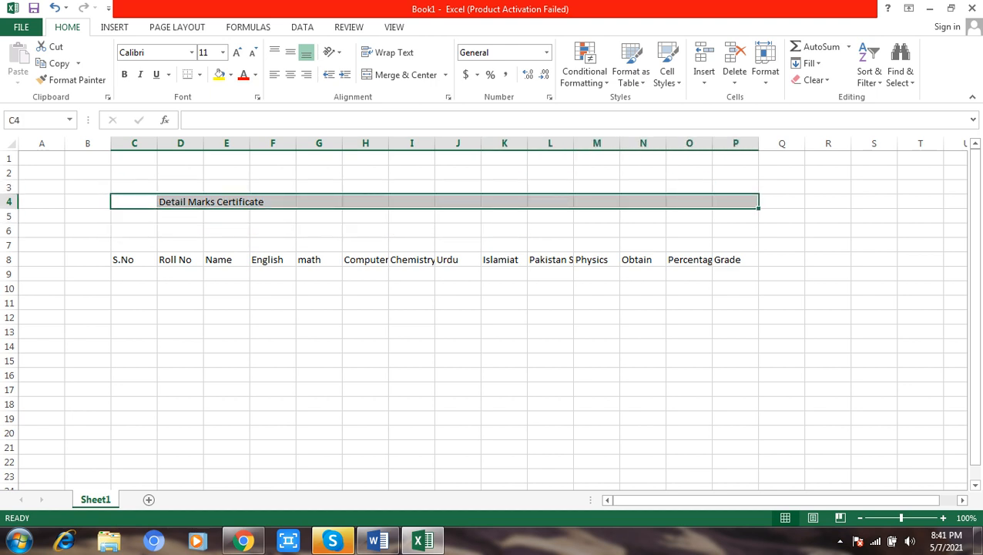
click(401, 75)
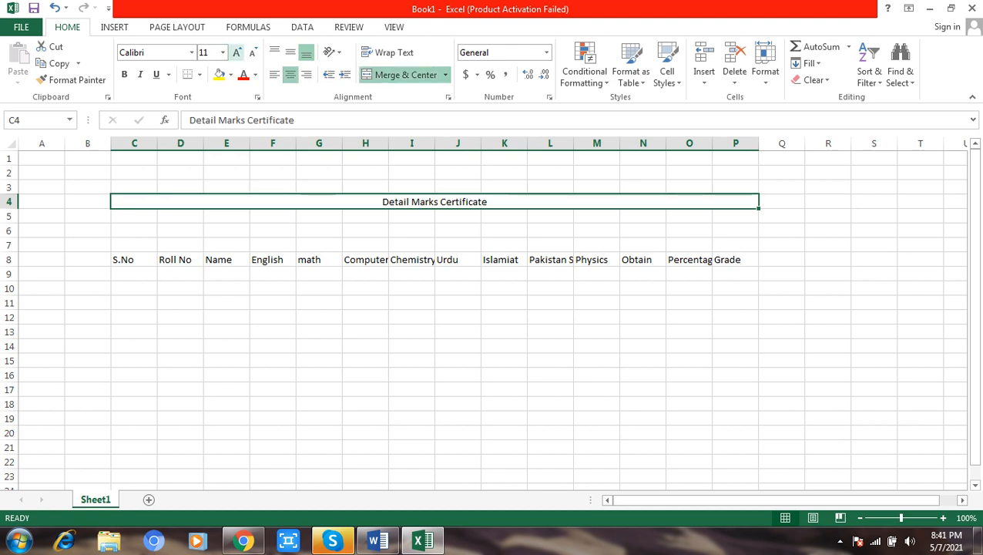
click(237, 53)
double_click(236, 53)
click(237, 52)
click(237, 52)
click(237, 52)
click(236, 52)
click(237, 52)
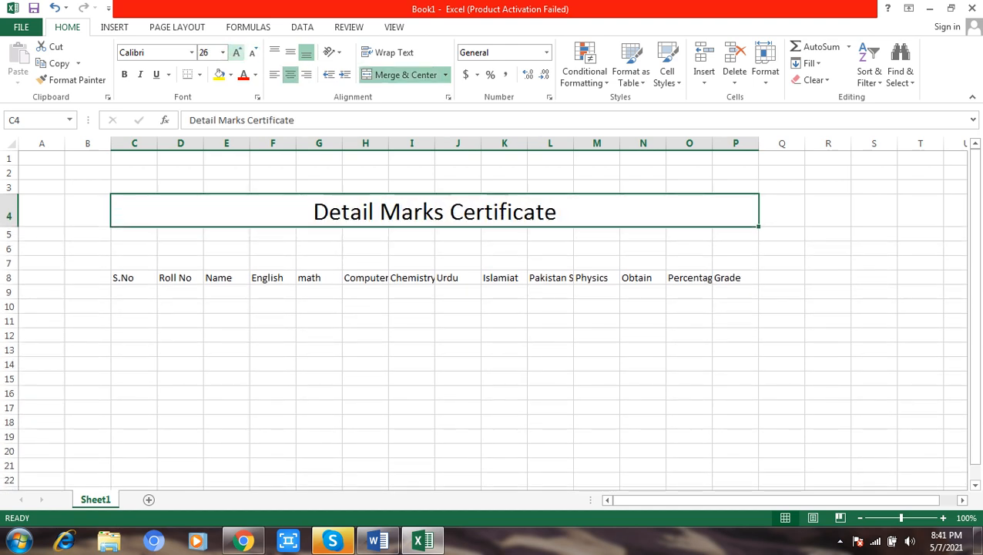
click(236, 52)
click(236, 52)
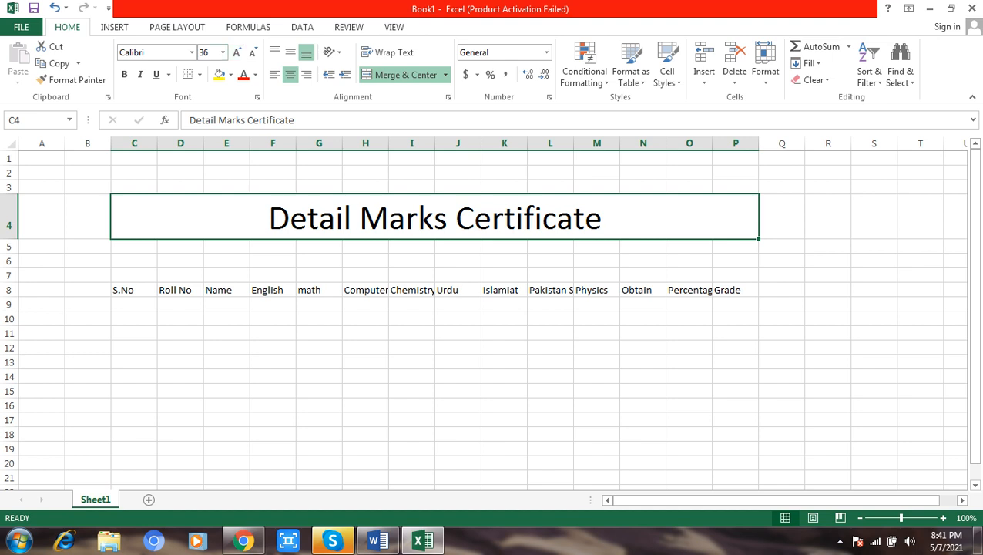
- Give the title a yellow fill and red, bold, underlined, italic text
click(219, 74)
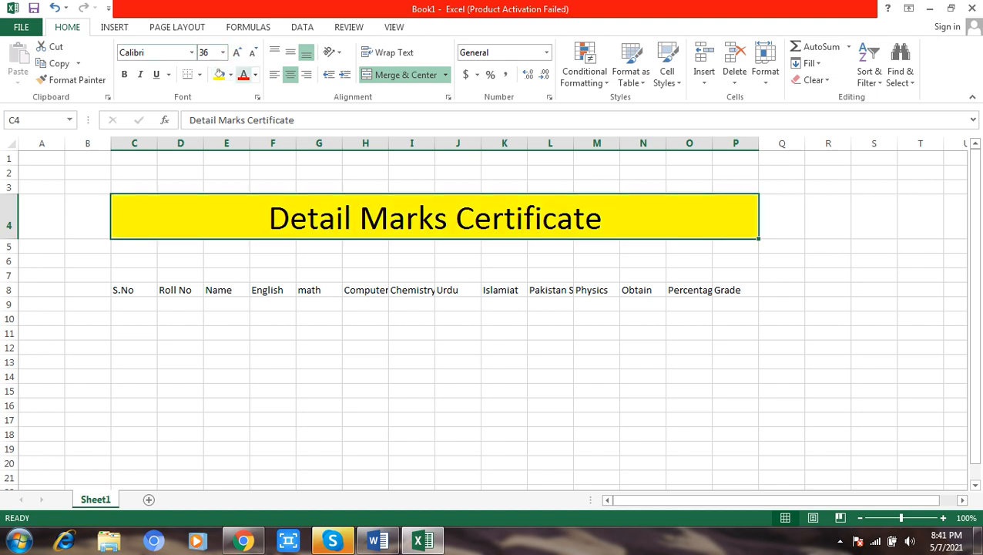
click(242, 74)
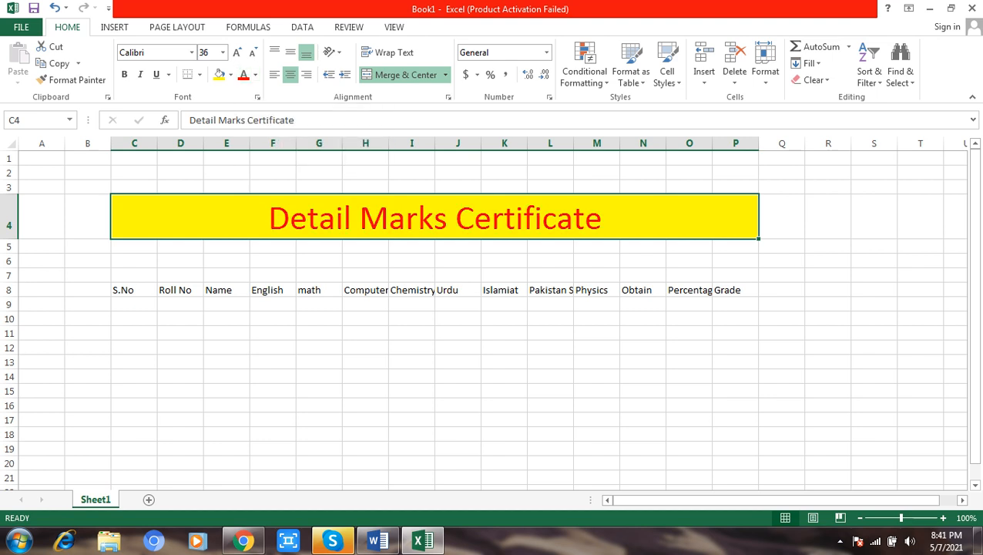
click(124, 75)
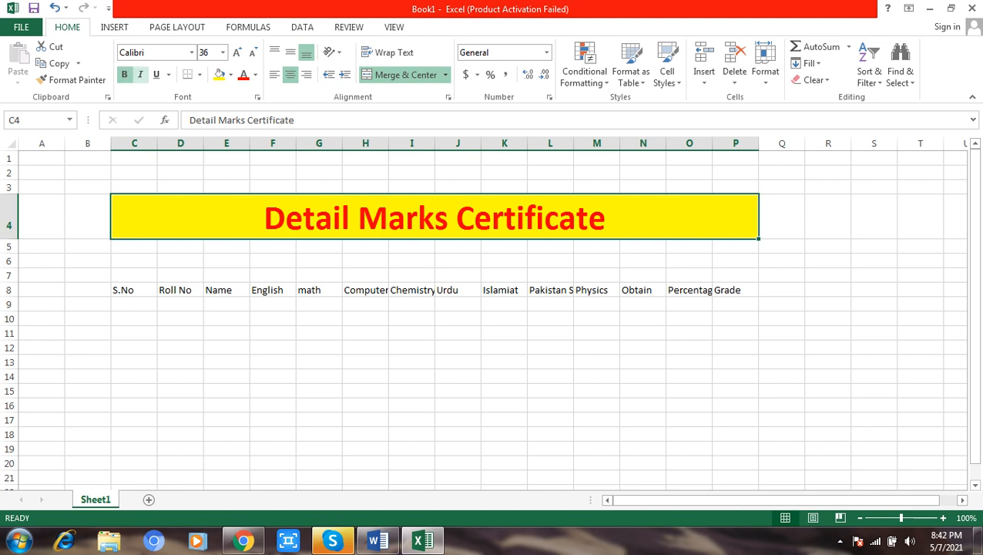
click(156, 74)
click(140, 75)
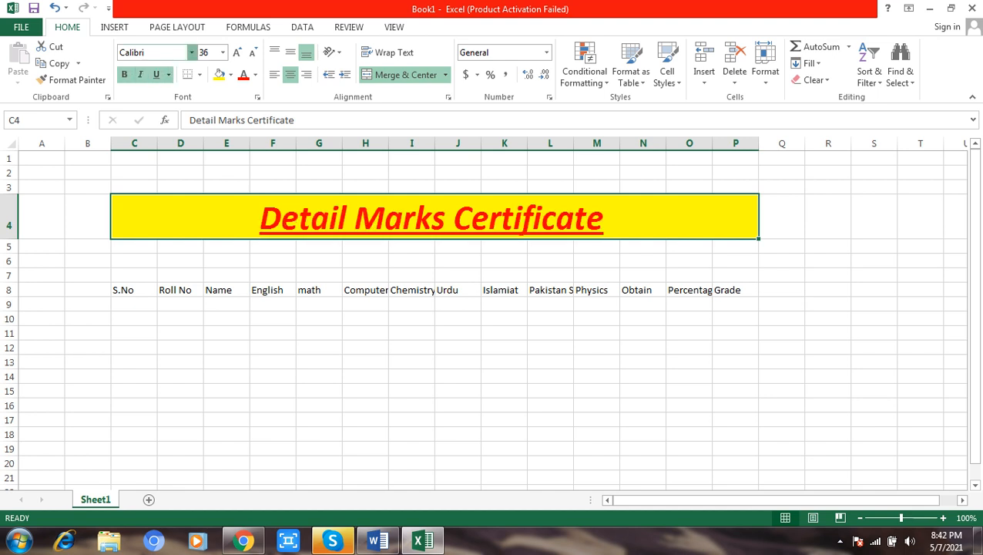
click(191, 52)
- Format headings C8:P8 as 14 pt bold italic dark blue on light orange fill
drag(134, 290, 736, 290)
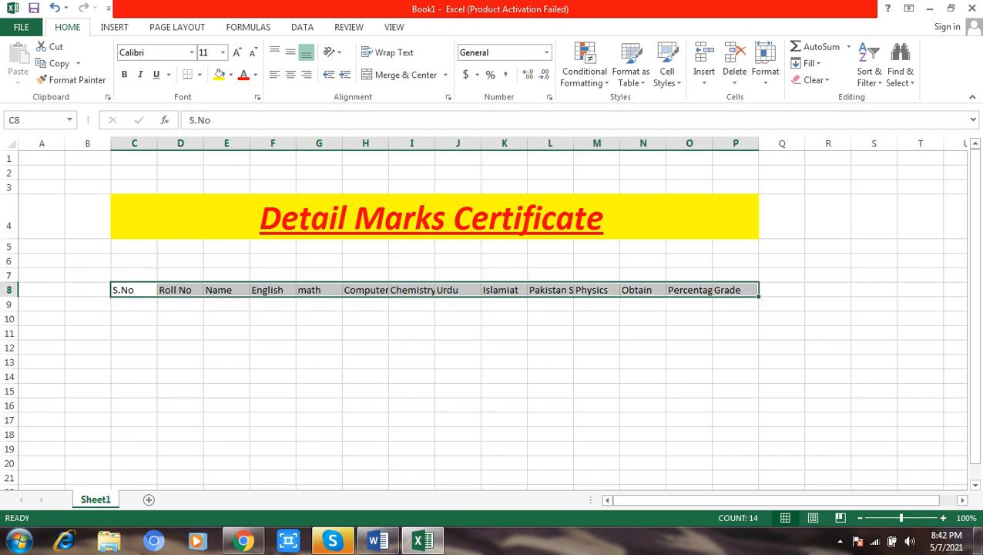
click(236, 53)
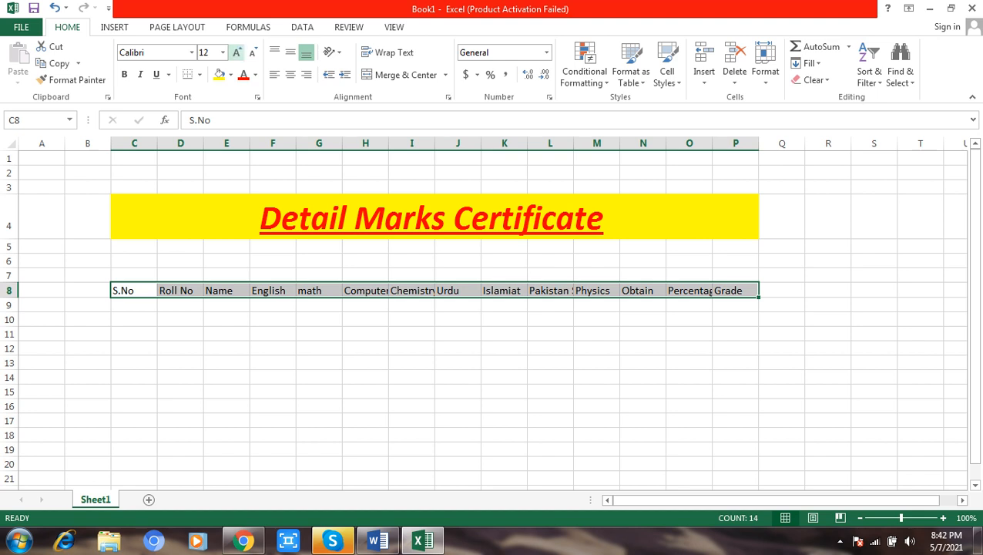
click(237, 53)
click(124, 74)
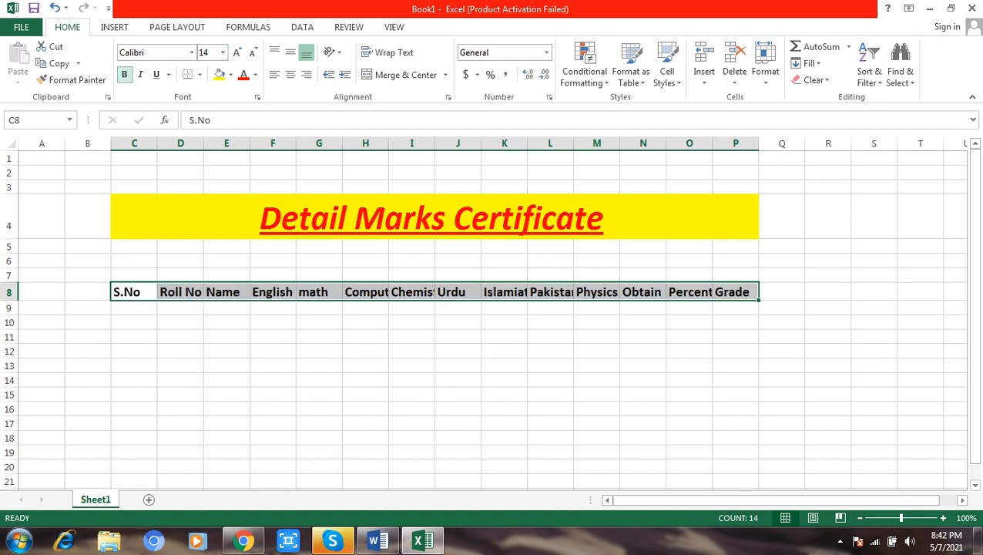
click(140, 74)
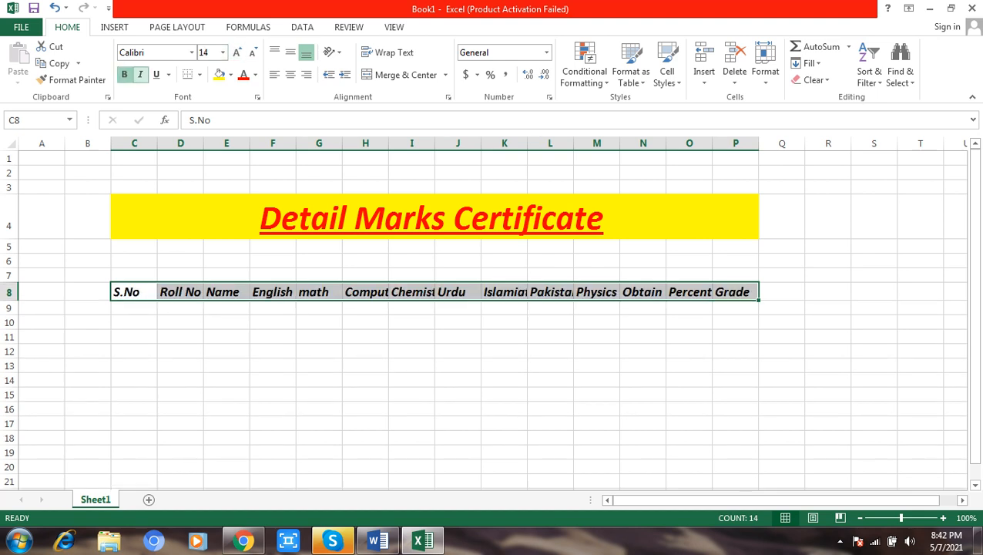
click(230, 74)
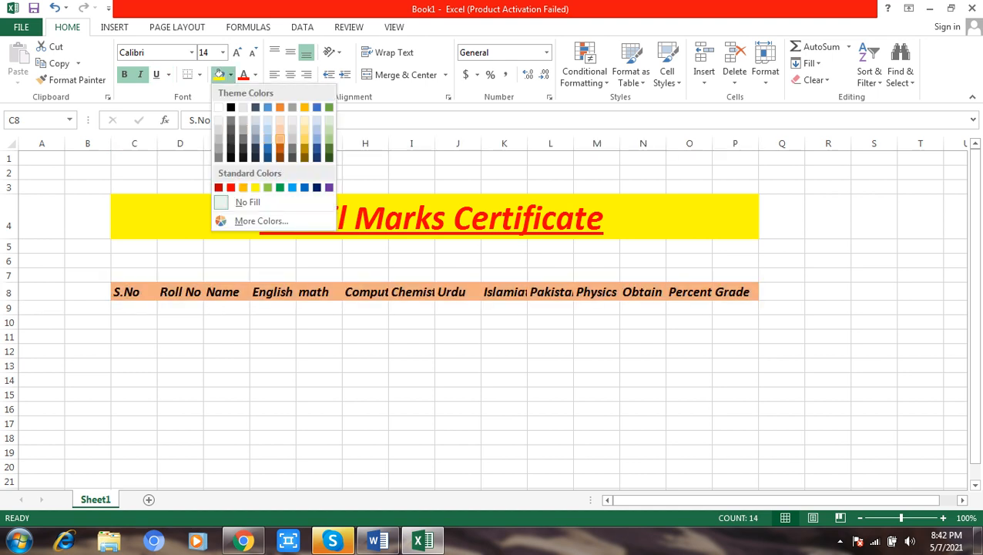
click(280, 129)
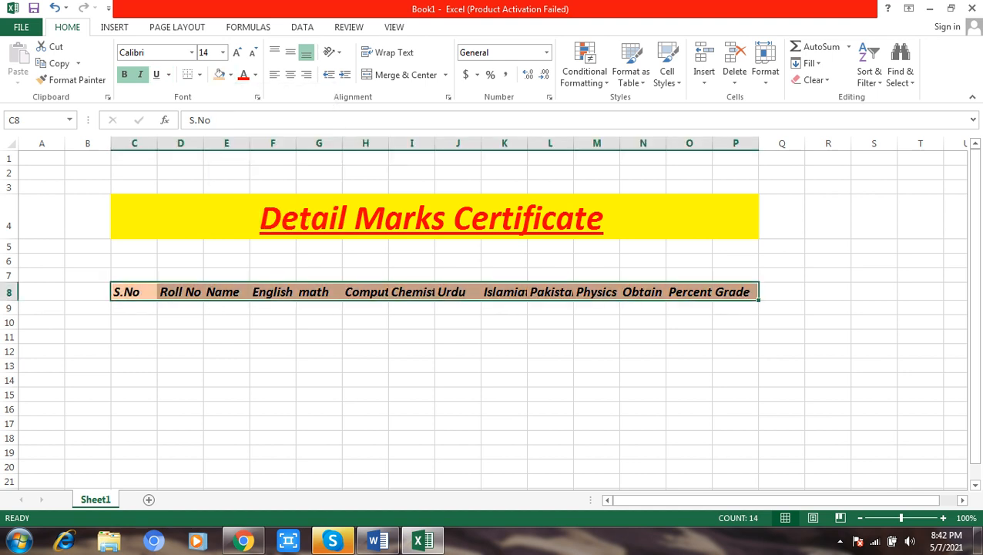
click(255, 74)
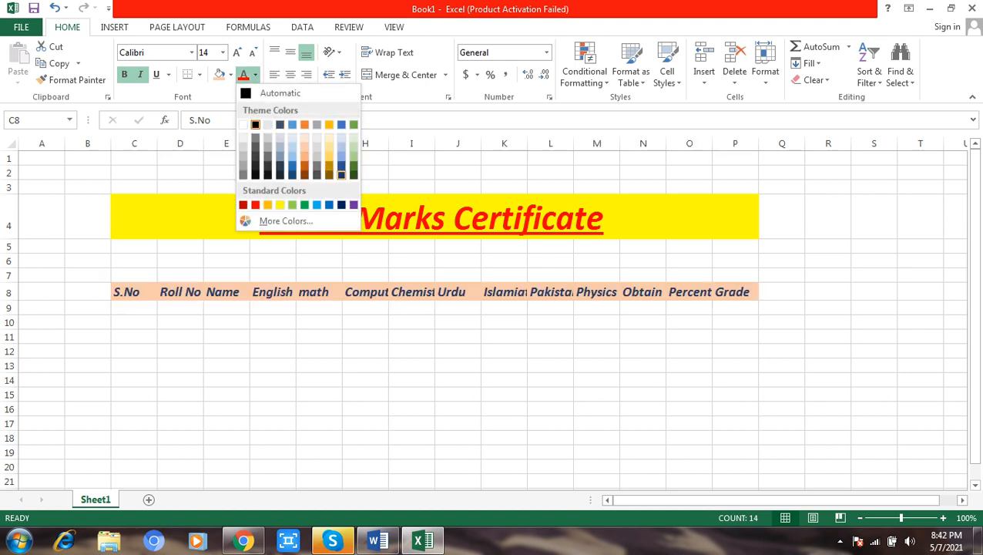
click(342, 174)
click(324, 218)
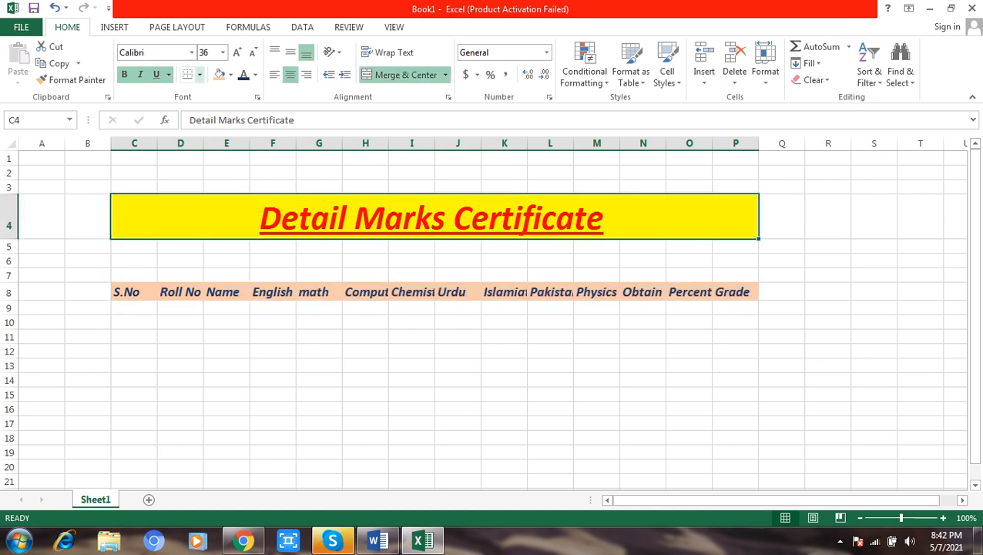
click(199, 75)
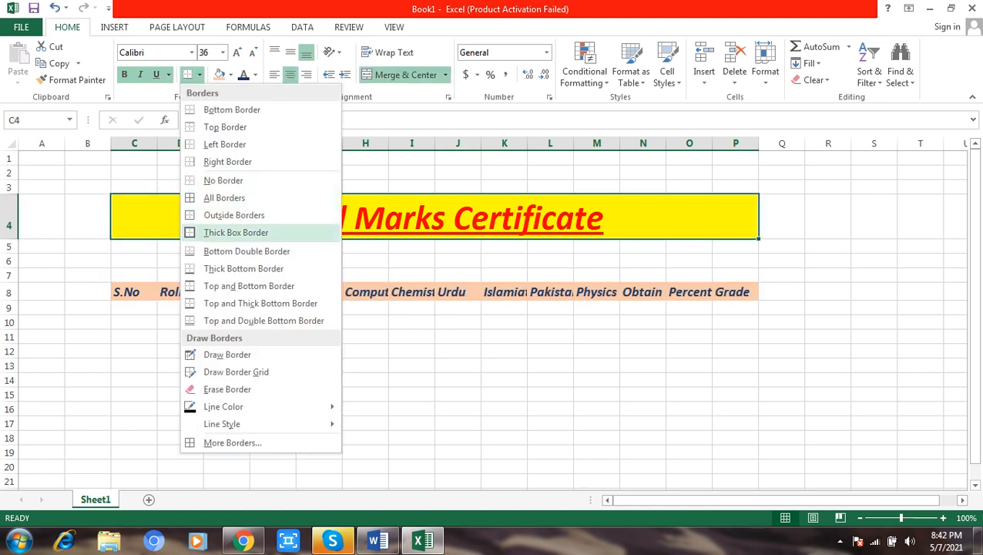
- Give the title a thick box border and apply All Borders to C8:P17
click(236, 232)
drag(134, 293, 751, 429)
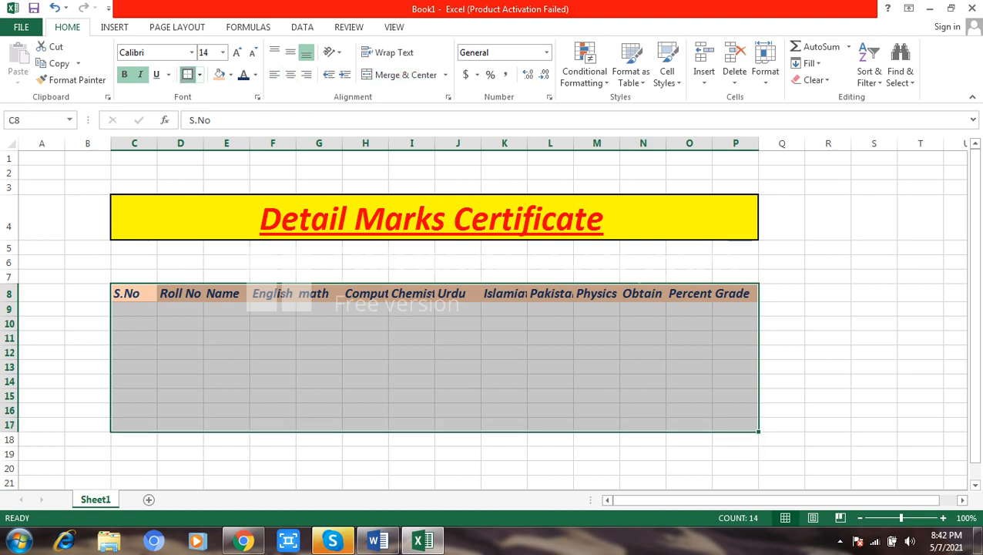
click(199, 74)
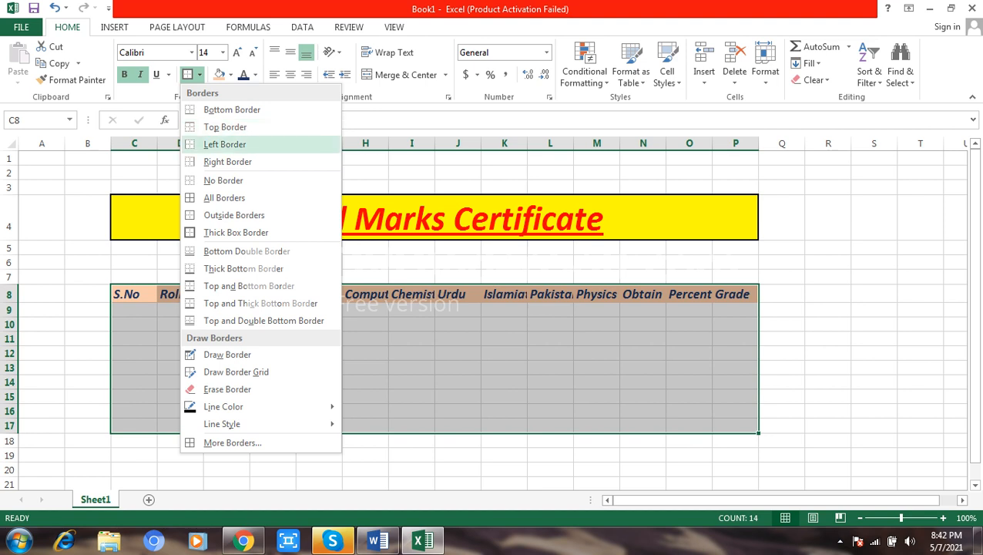
click(225, 198)
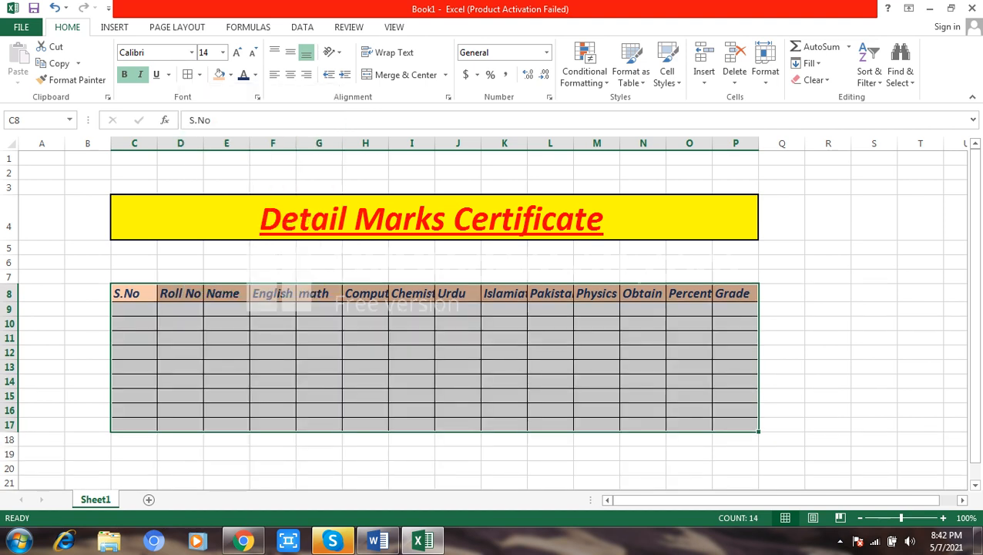
click(411, 294)
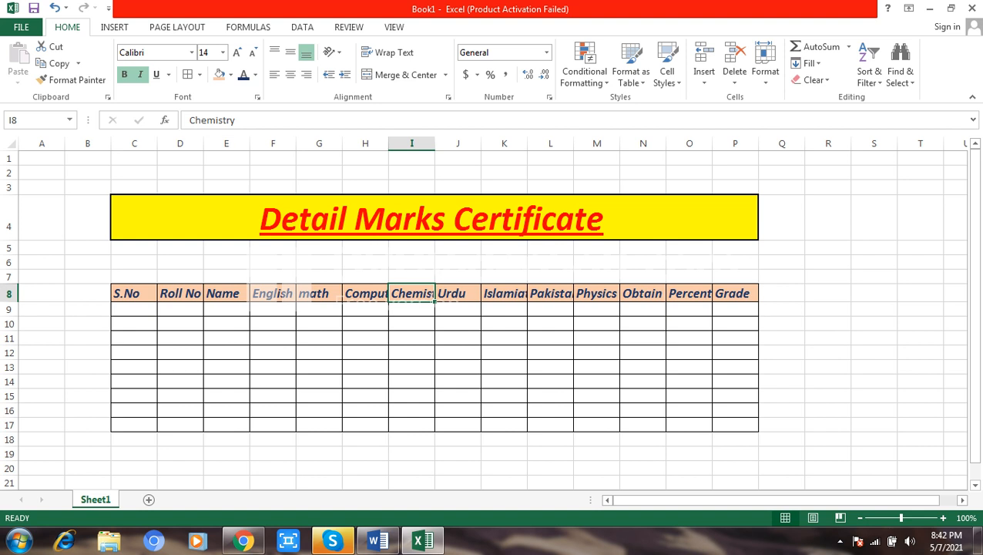
- AutoFit columns F through I to their headings and widen the Name column
double_click(435, 143)
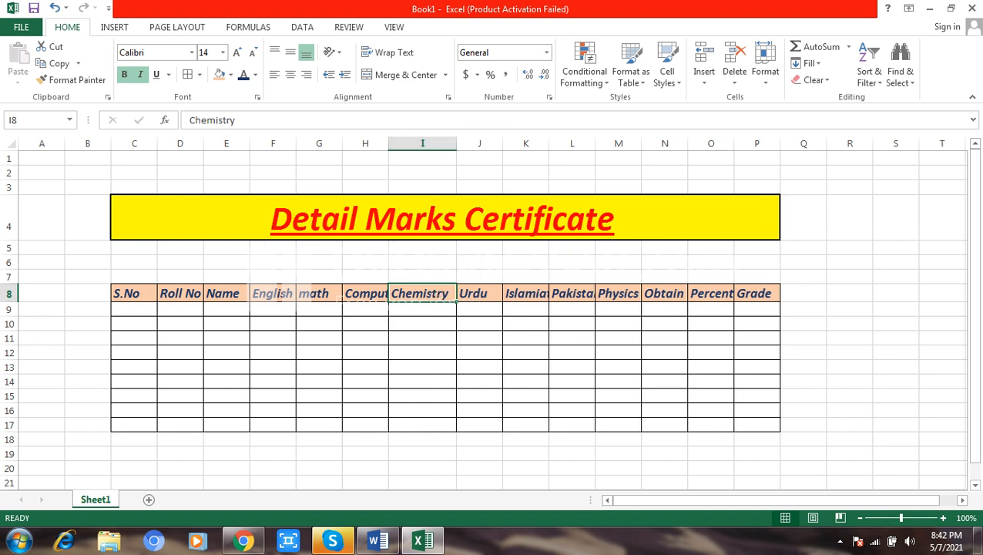
double_click(389, 143)
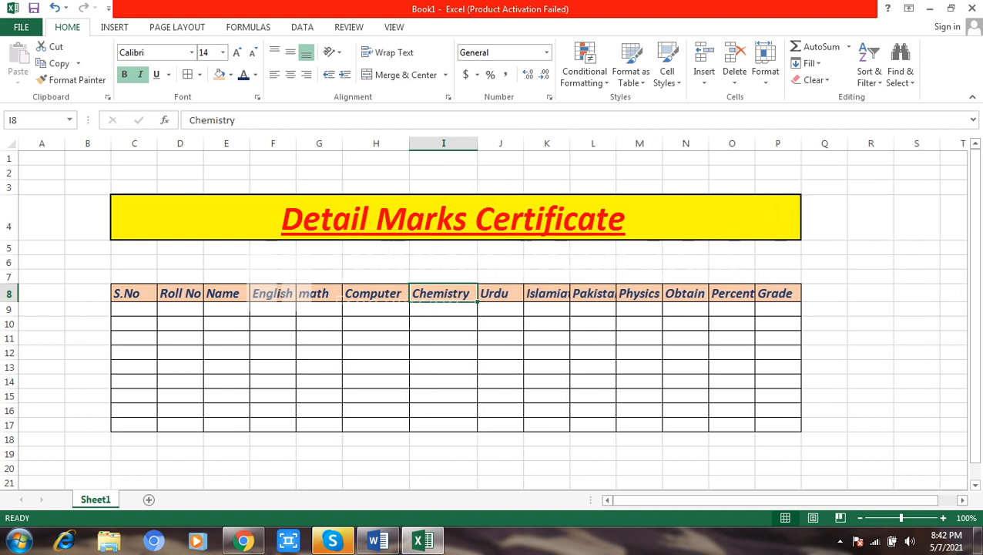
double_click(342, 143)
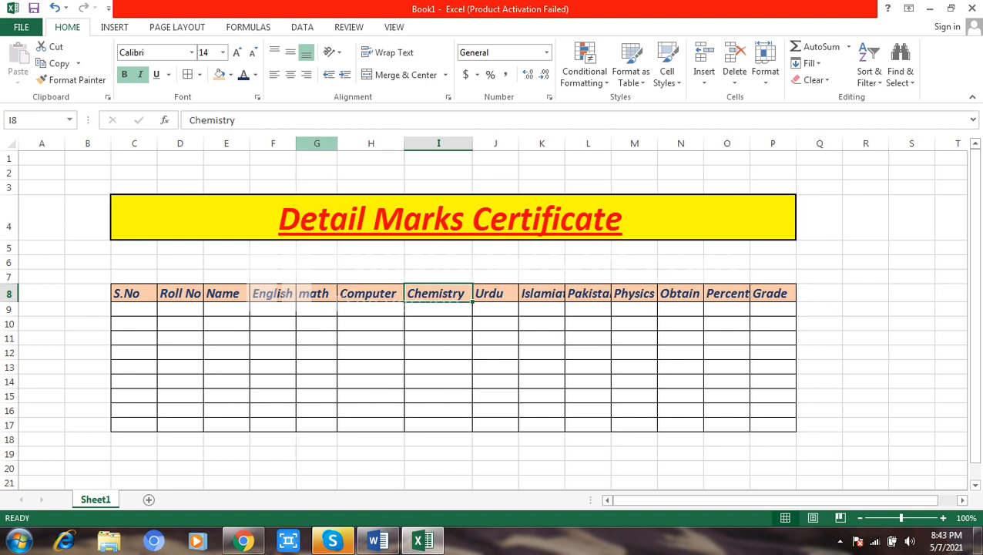
double_click(296, 144)
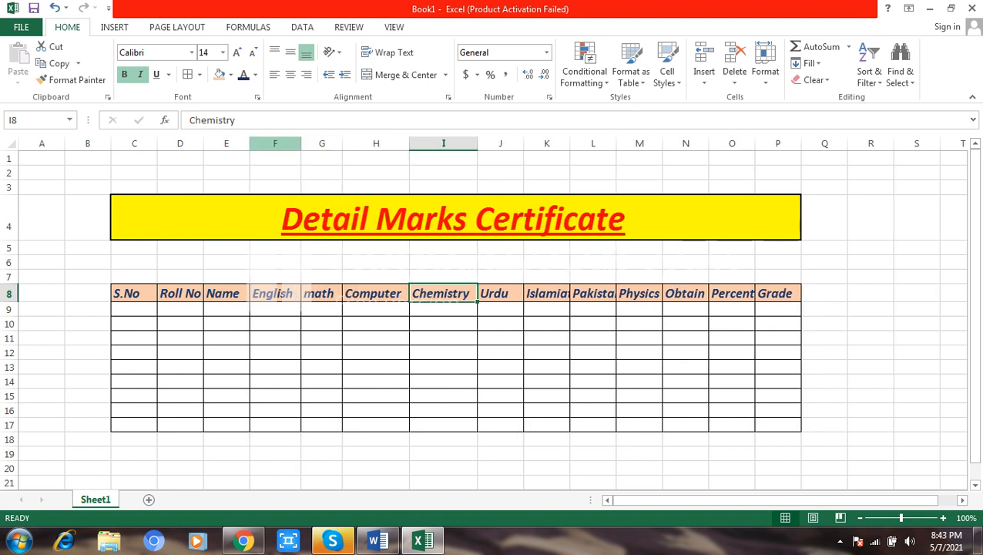
drag(250, 143, 304, 143)
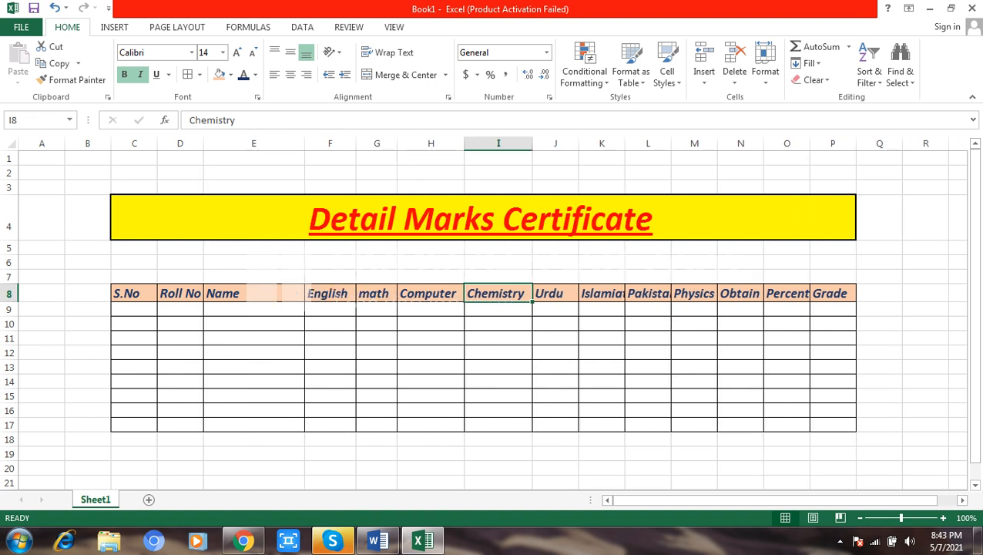
- Change 'math' to 'Math' and wrap the Pakistan Studies heading in a wider column L
click(377, 293)
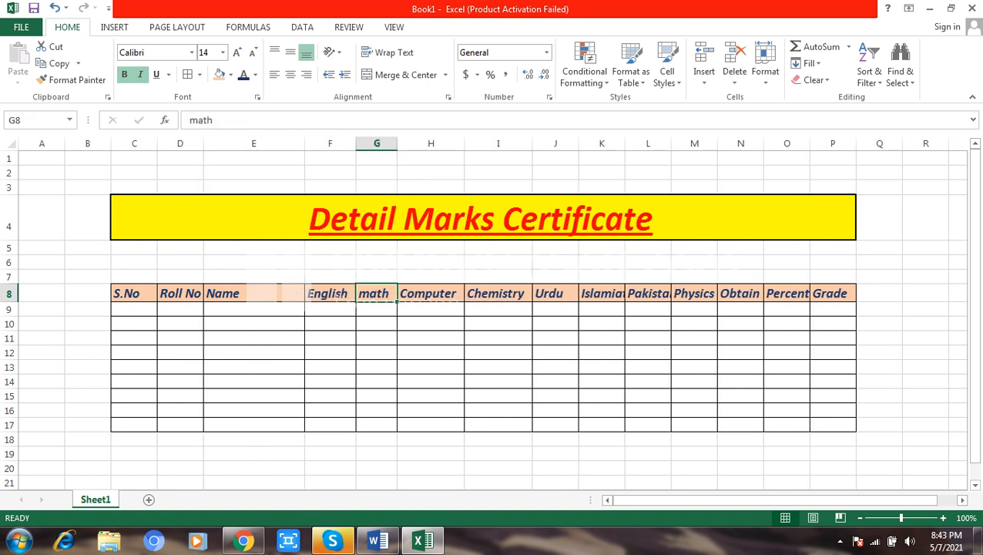
double_click(369, 294)
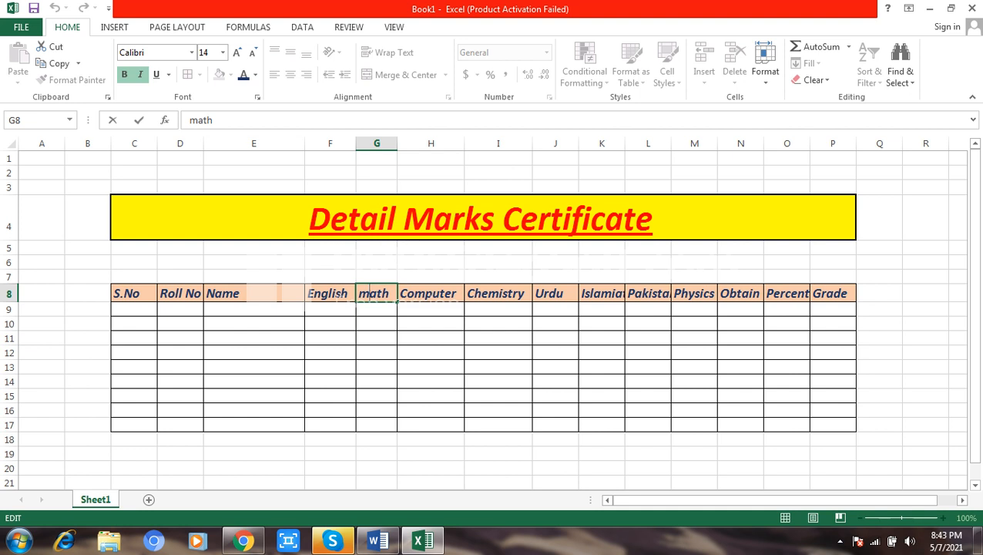
key(BackSpace)
text(M)
click(648, 294)
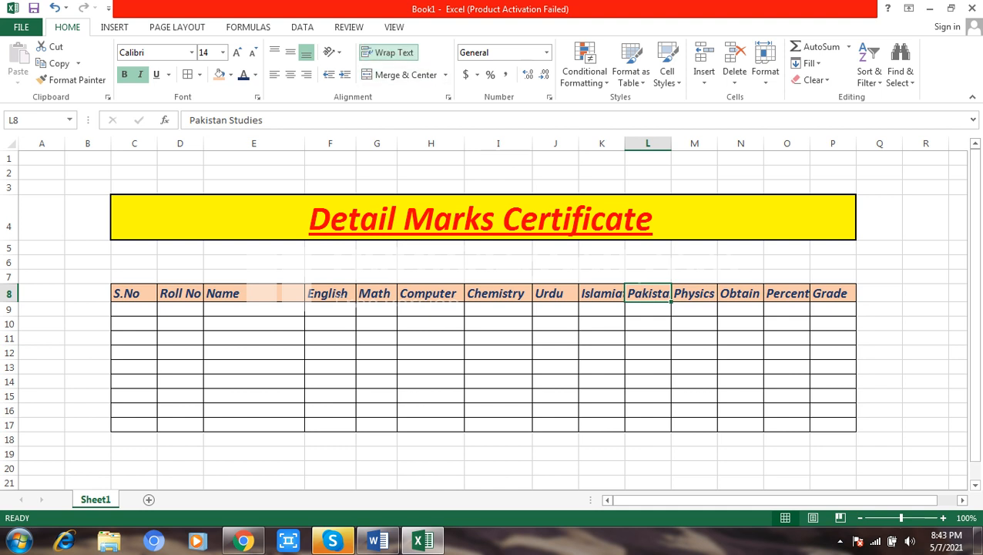
click(389, 53)
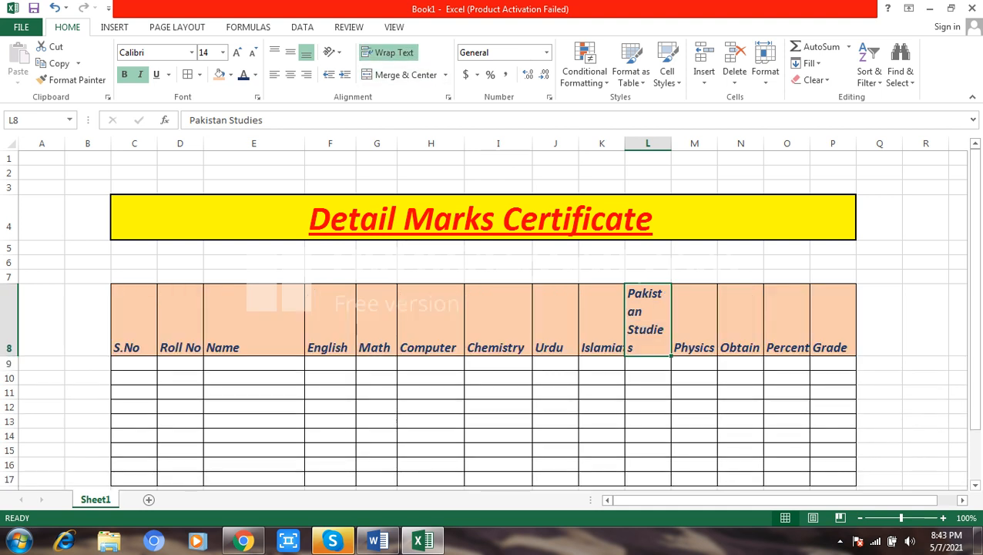
drag(672, 143, 693, 143)
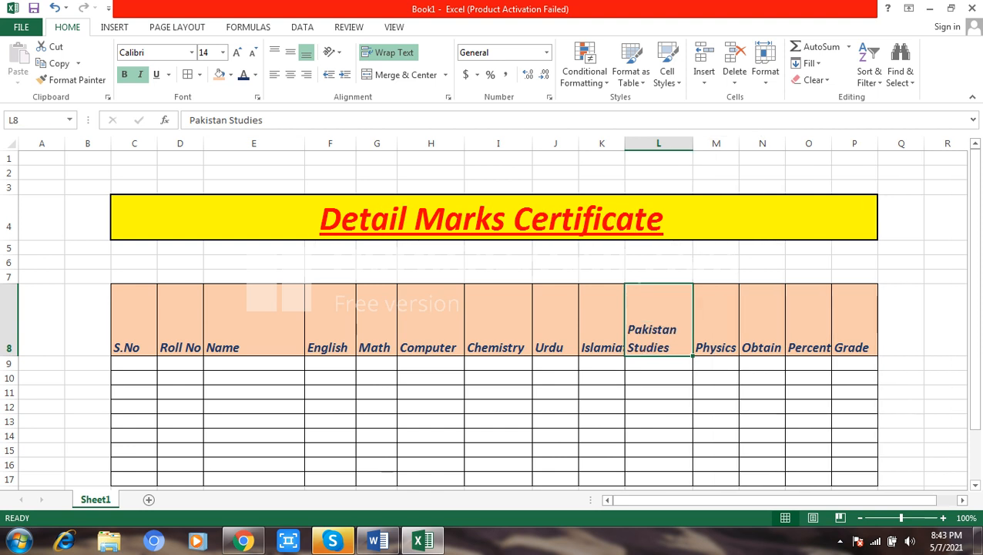
- Centre the header row horizontally and vertically, and widen columns K and O to fit
drag(135, 324, 856, 324)
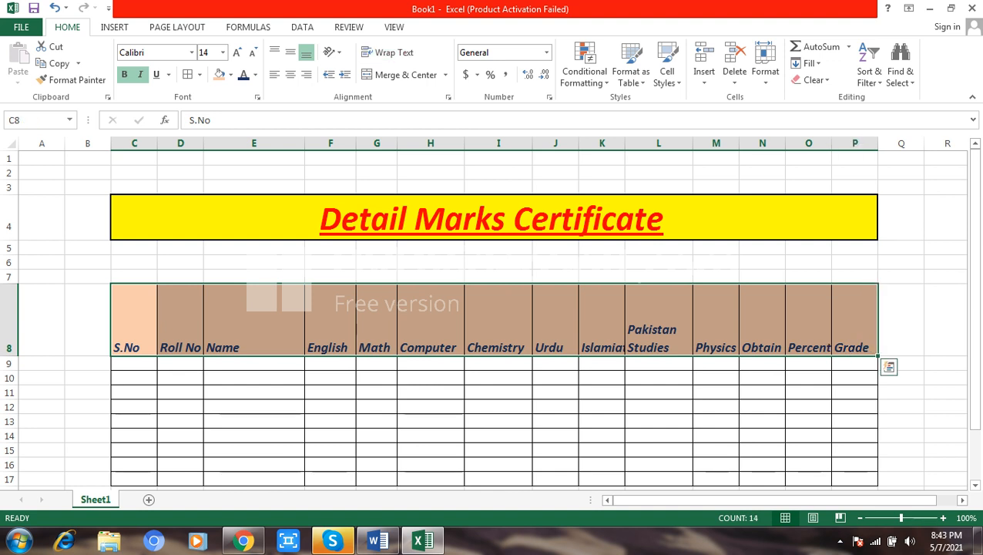
click(290, 74)
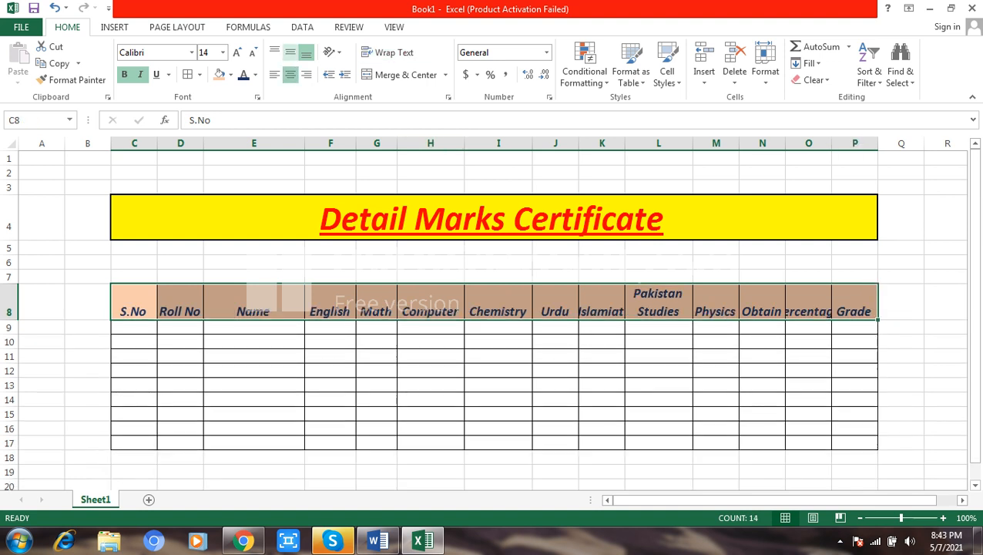
click(290, 52)
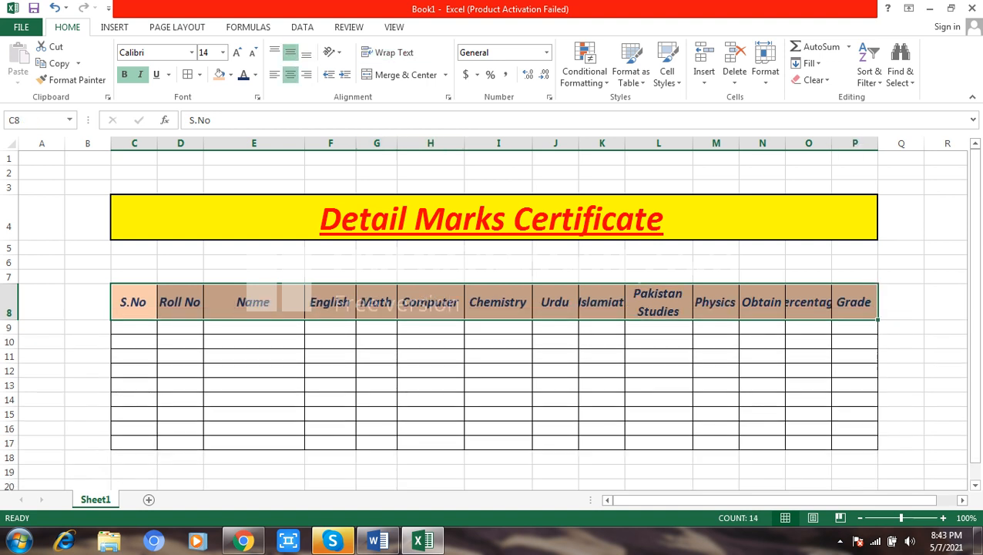
drag(625, 143, 636, 143)
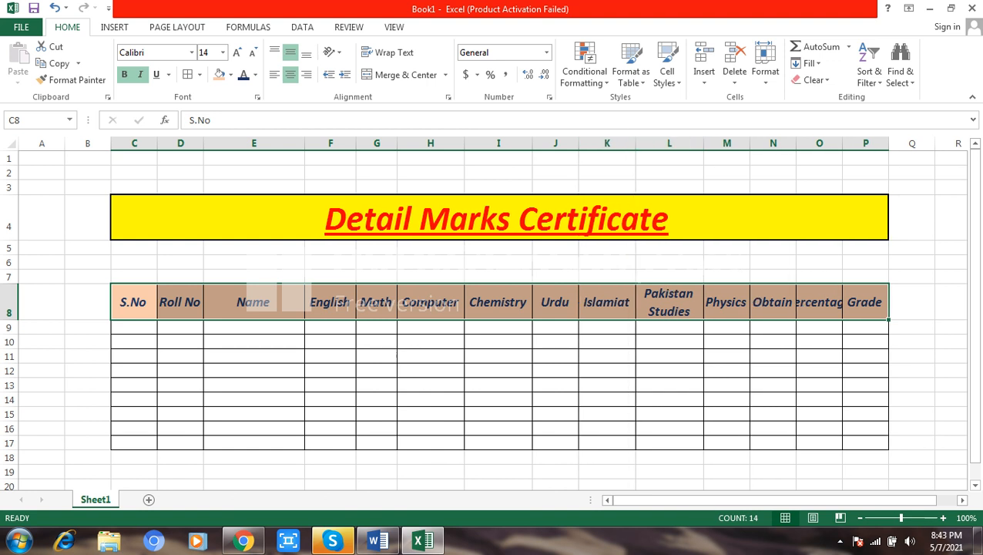
double_click(843, 143)
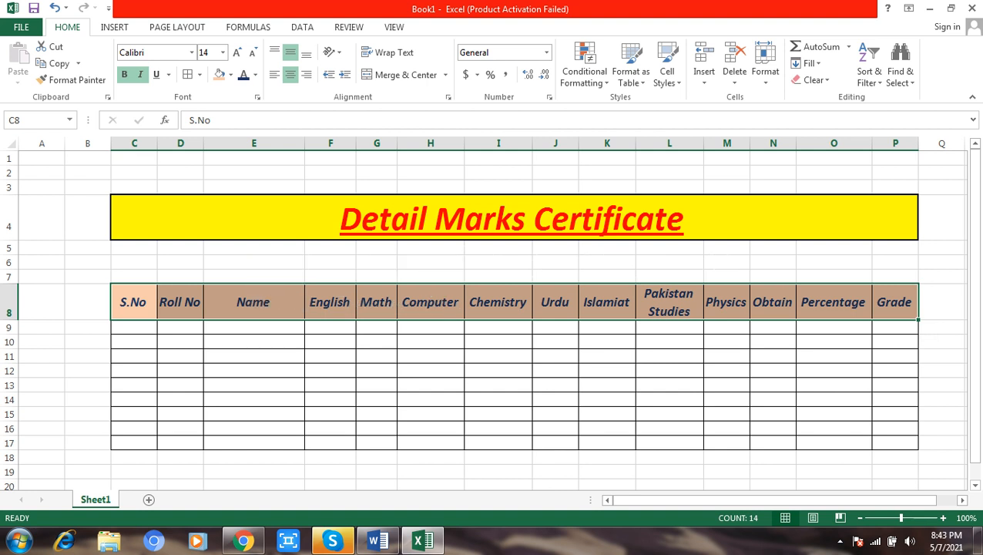
- Enter S.No 1, the roll number and the student's name in row 9
click(134, 328)
text(1)
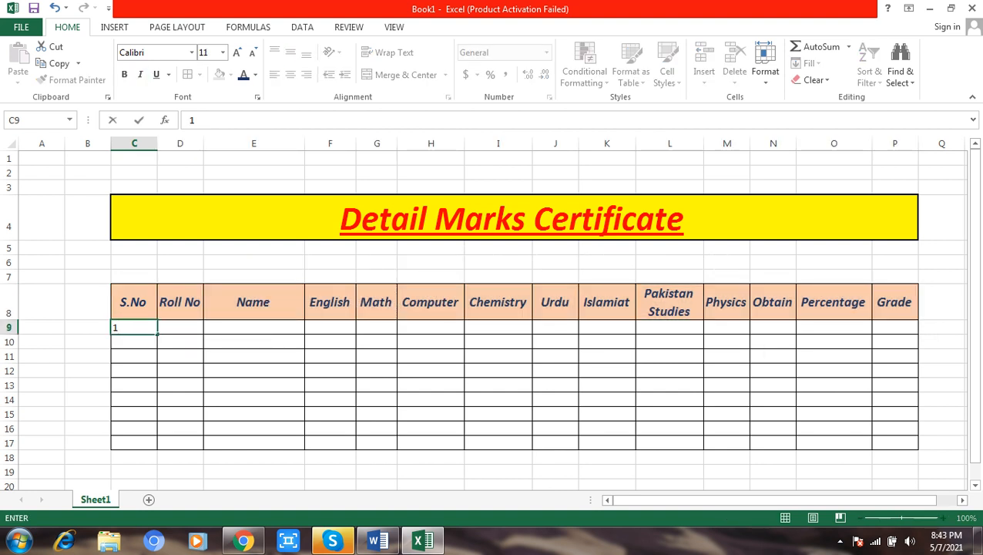
key(Tab)
text(453)
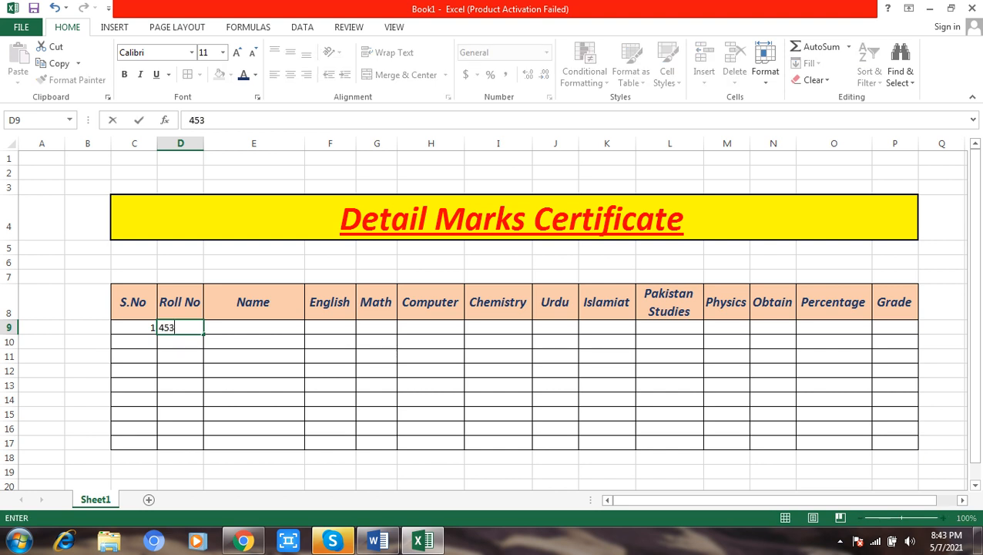
text(6)
key(Tab)
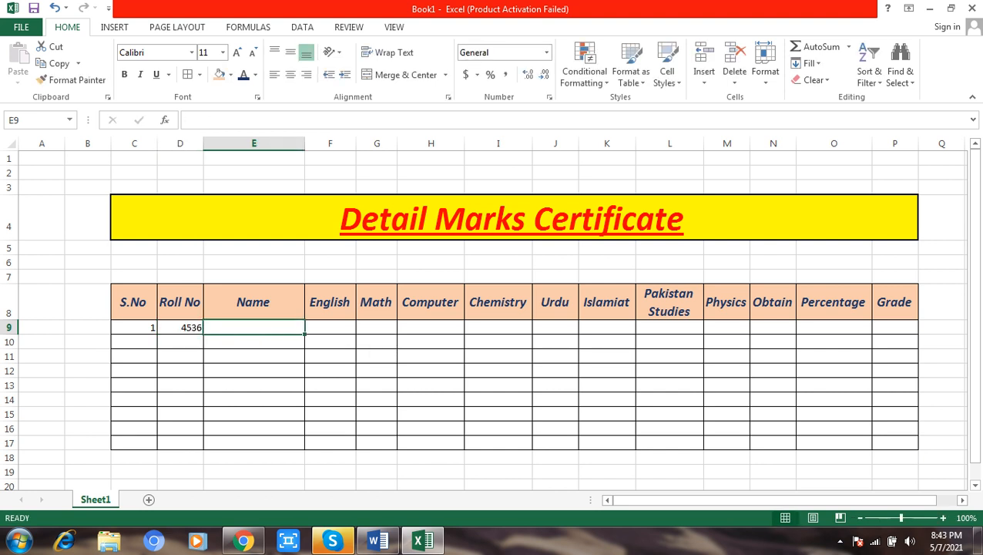
text(Abd)
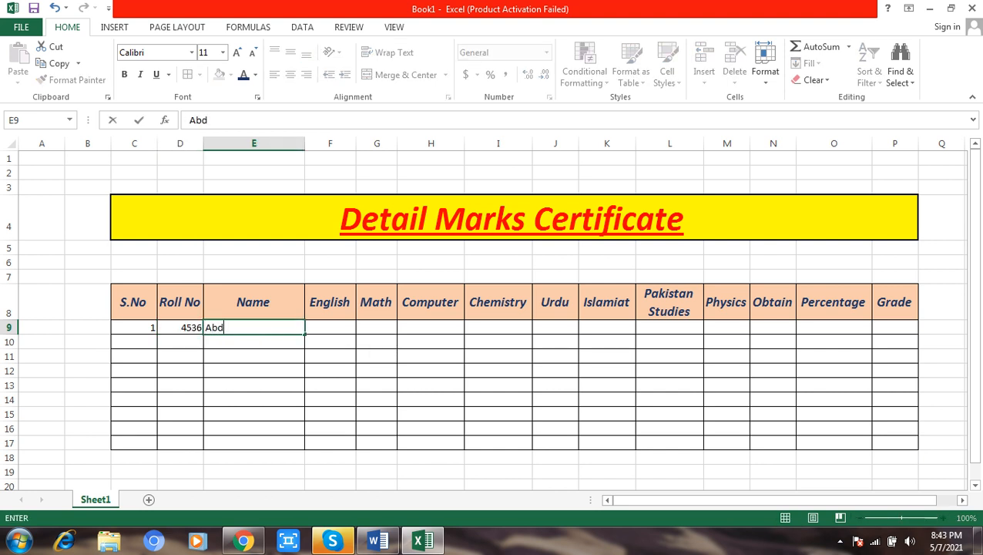
text(ul h)
- Correct the serial number in C9 to 1 and fix the student's name in E9
click(134, 328)
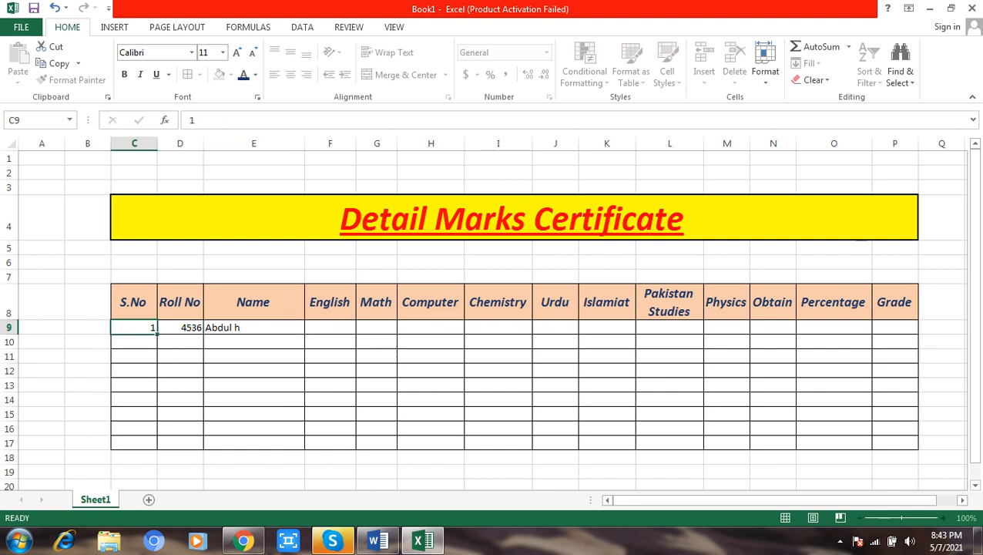
text(ad)
key(BackSpace)
key(BackSpace)
text(1)
key(Tab)
key(Tab)
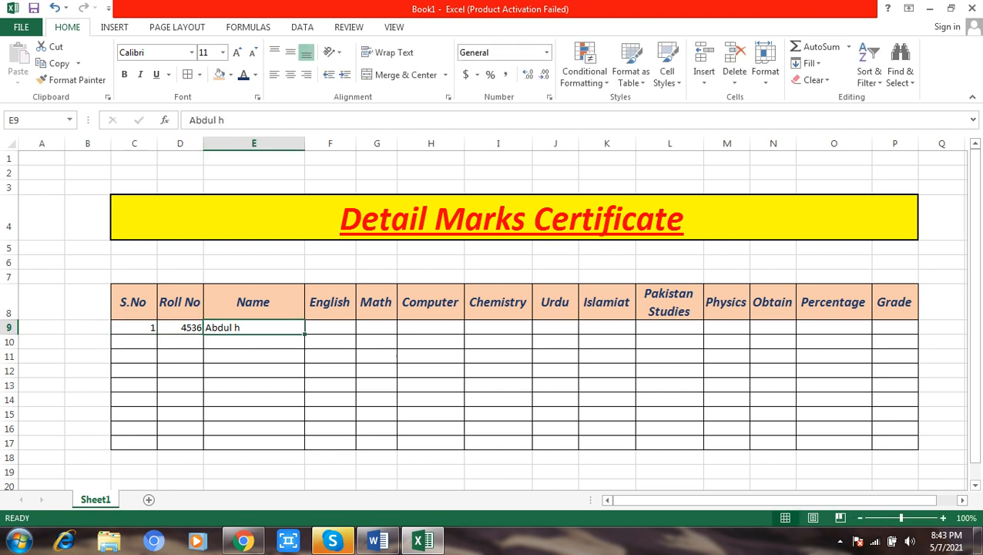
key(F2)
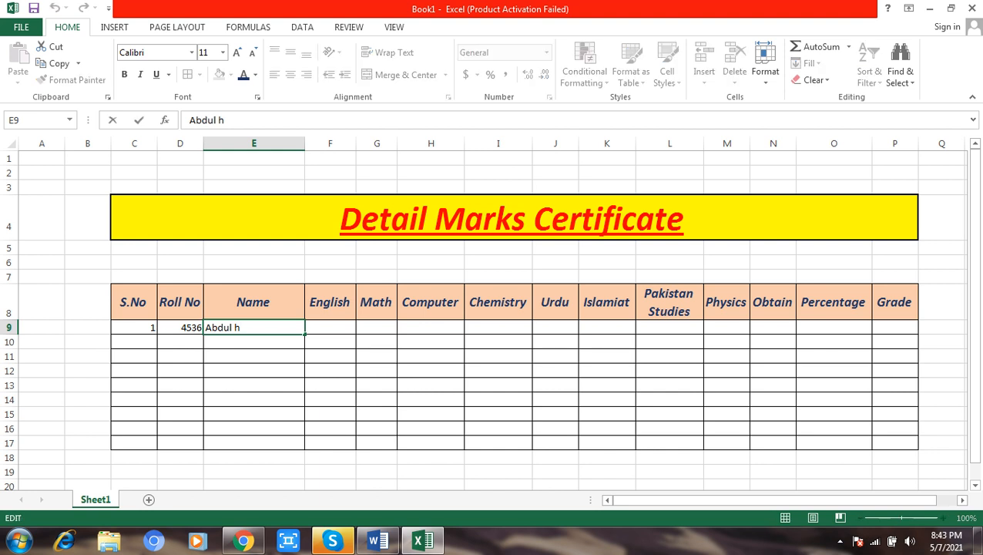
key(BackSpace)
text(Hadi)
key(Return)
key(Up)
key(Right)
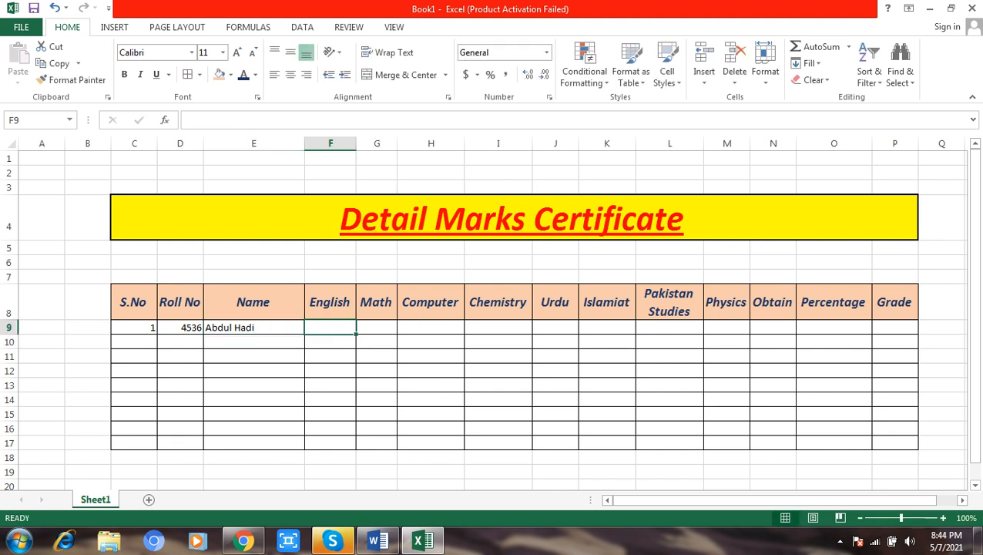
- Enter marks English 78, Math 89 and Computer 99 for the first student
text(78)
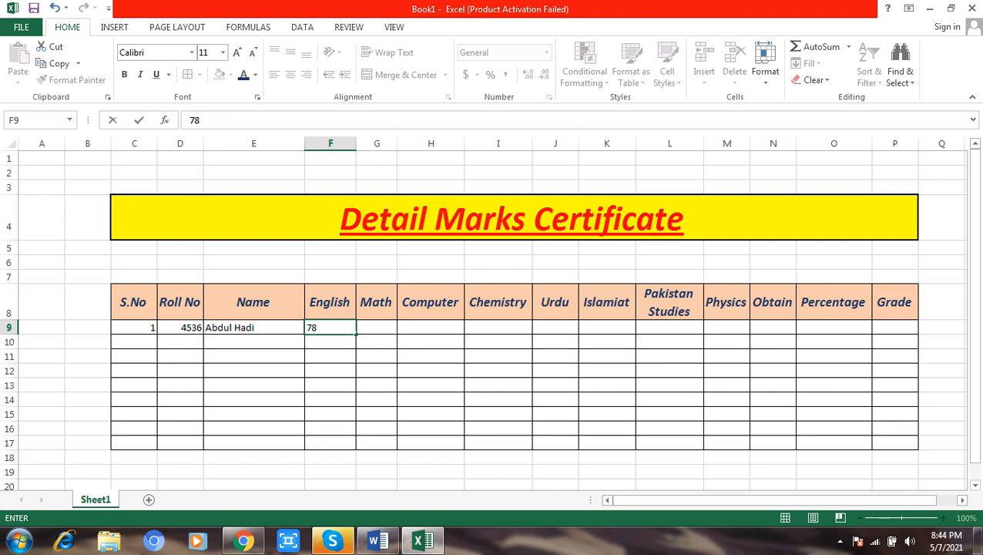
key(Right)
text(89)
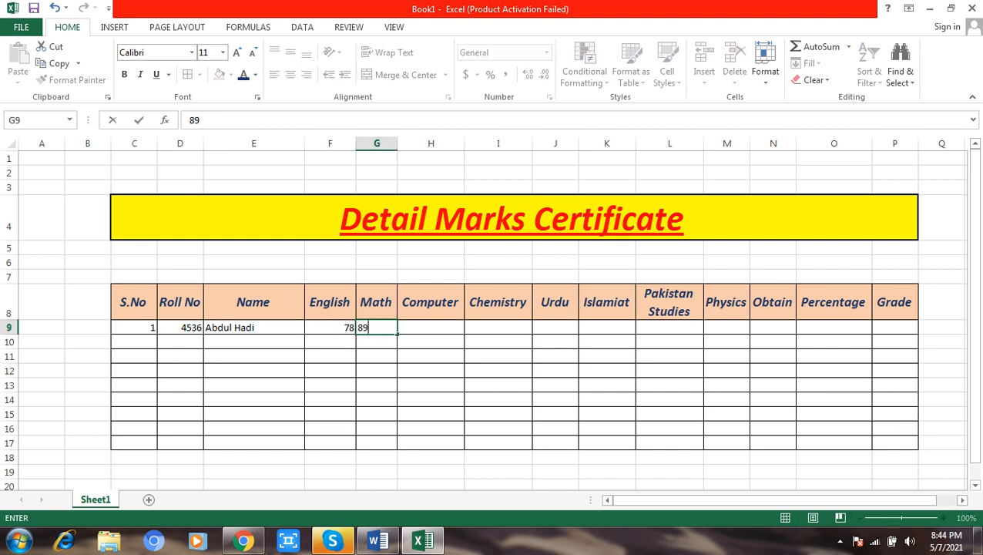
key(Right)
text(99)
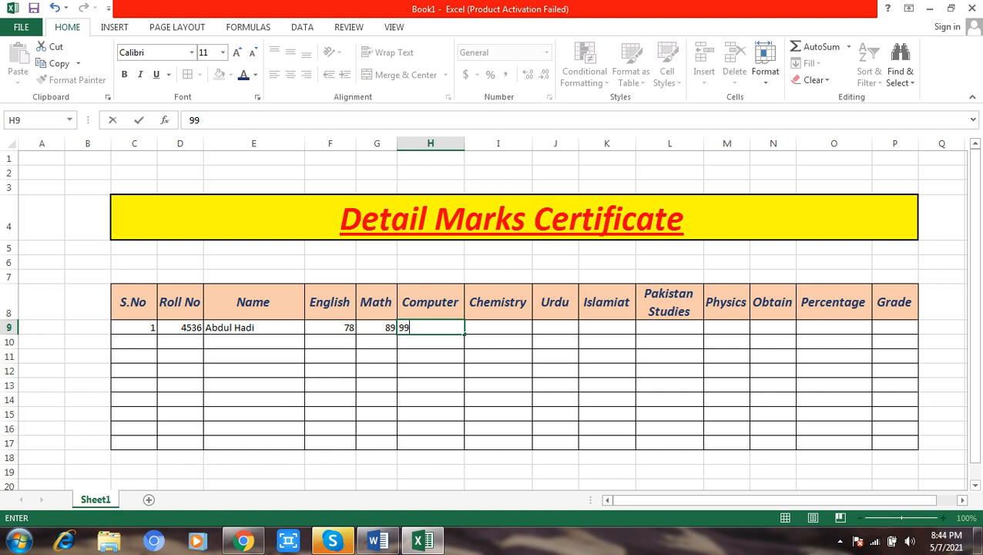
key(Right)
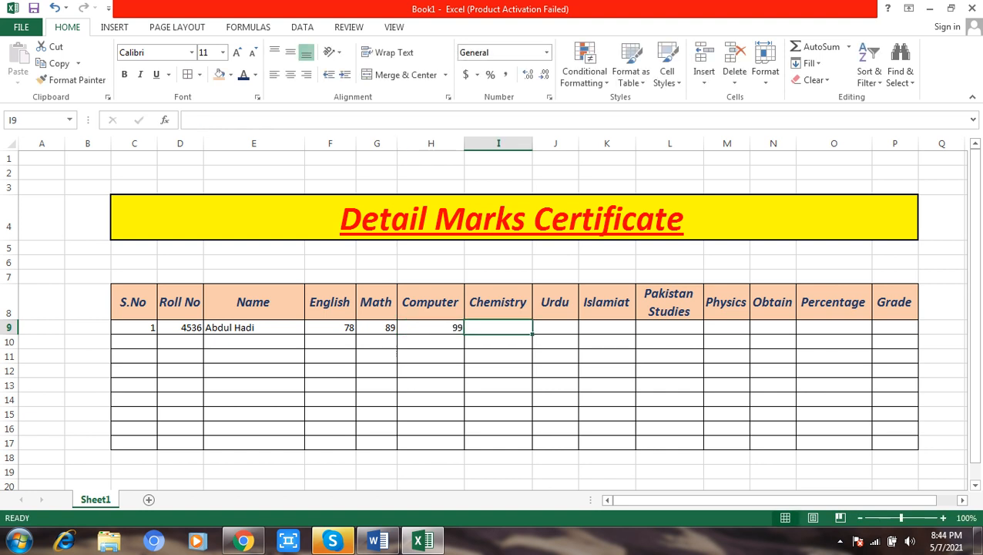
- Enter Chemistry 67, Urdu 76, Islamiat 45, Pakistan Studies 87 and Physics 70
text(67)
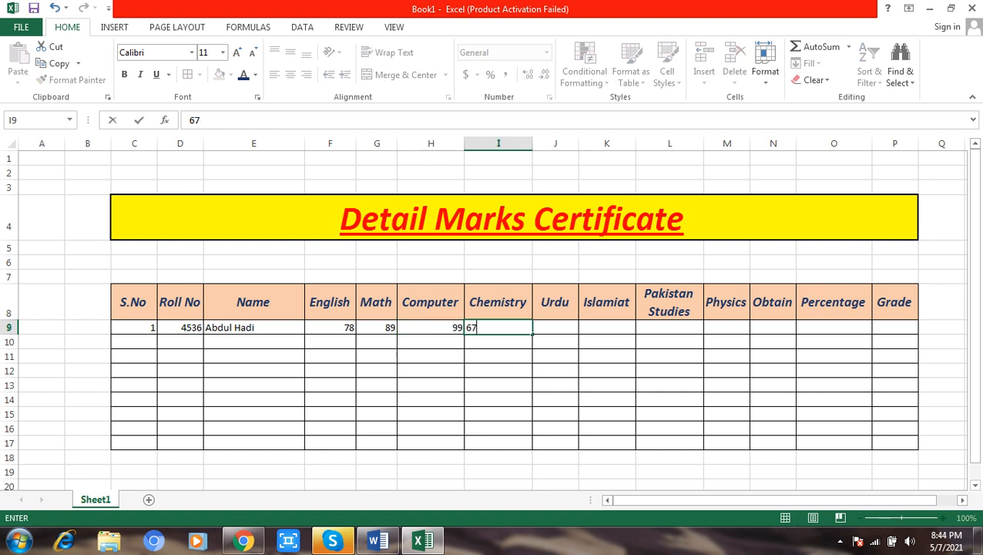
key(Right)
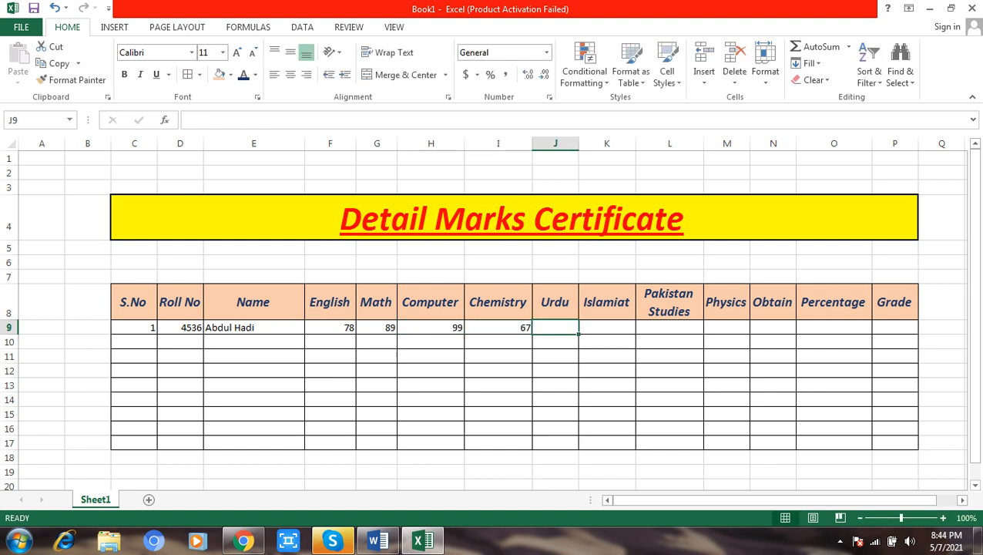
text(76)
key(Right)
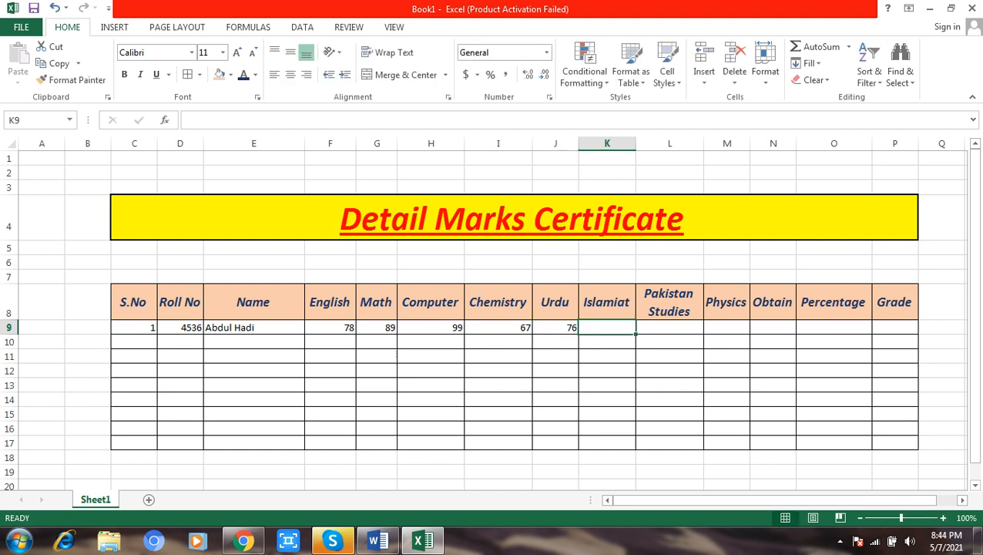
text(45)
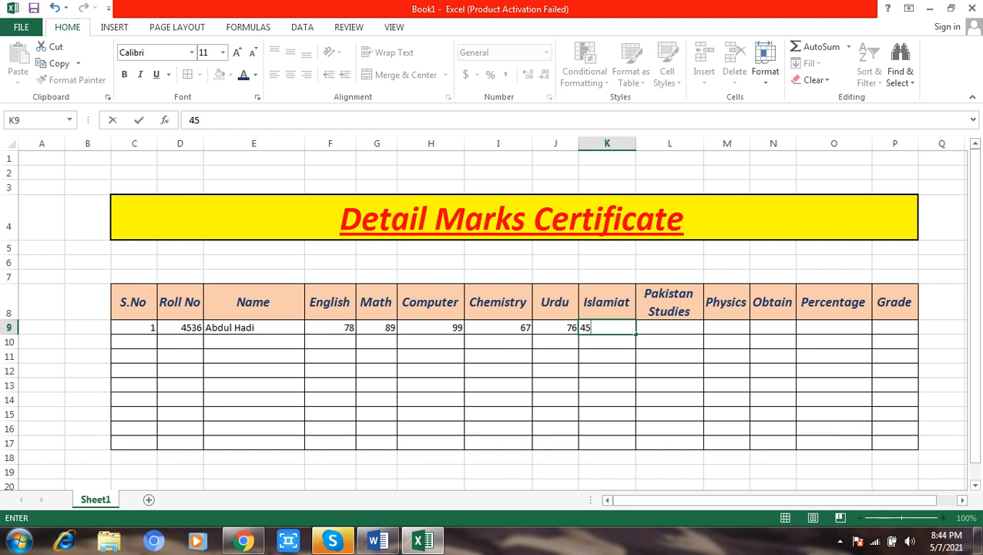
key(Right)
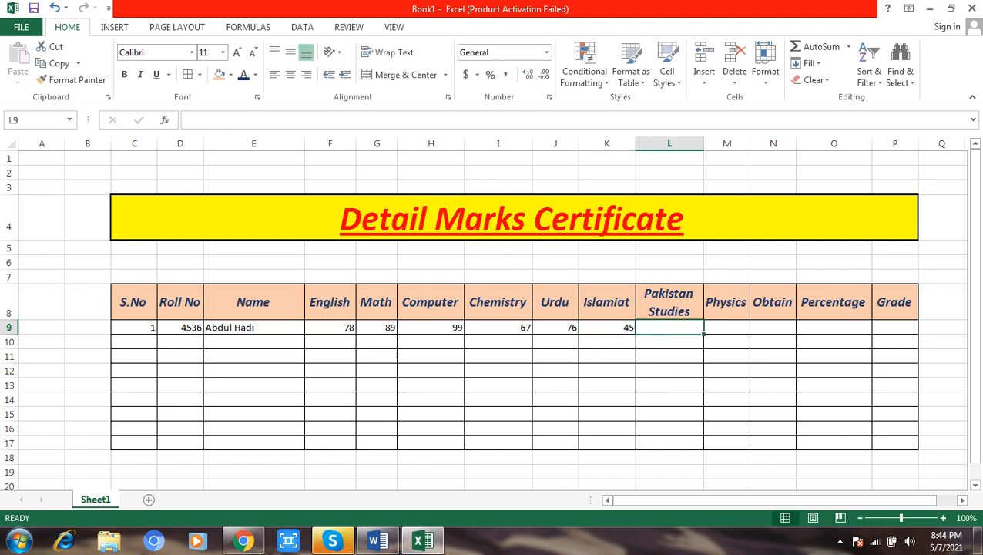
text(87)
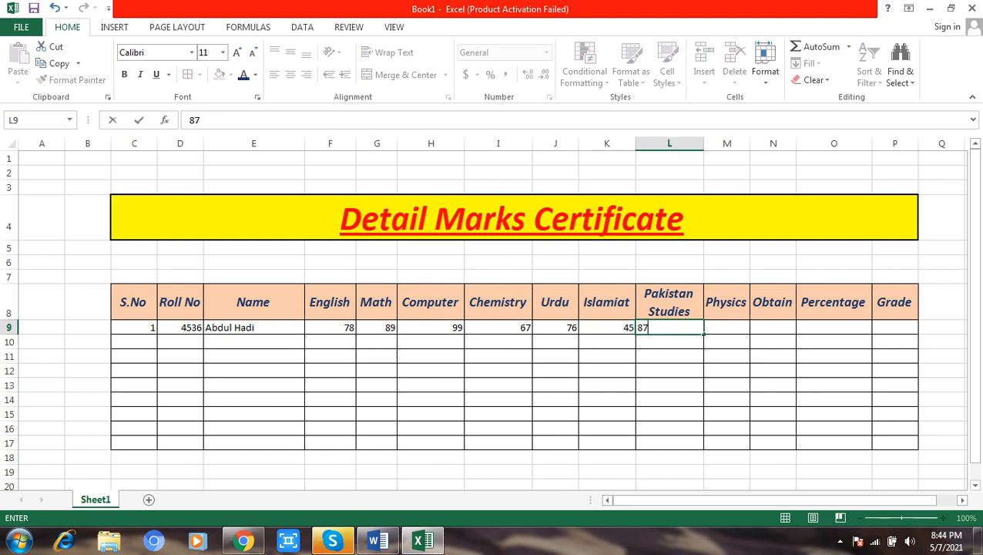
key(Right)
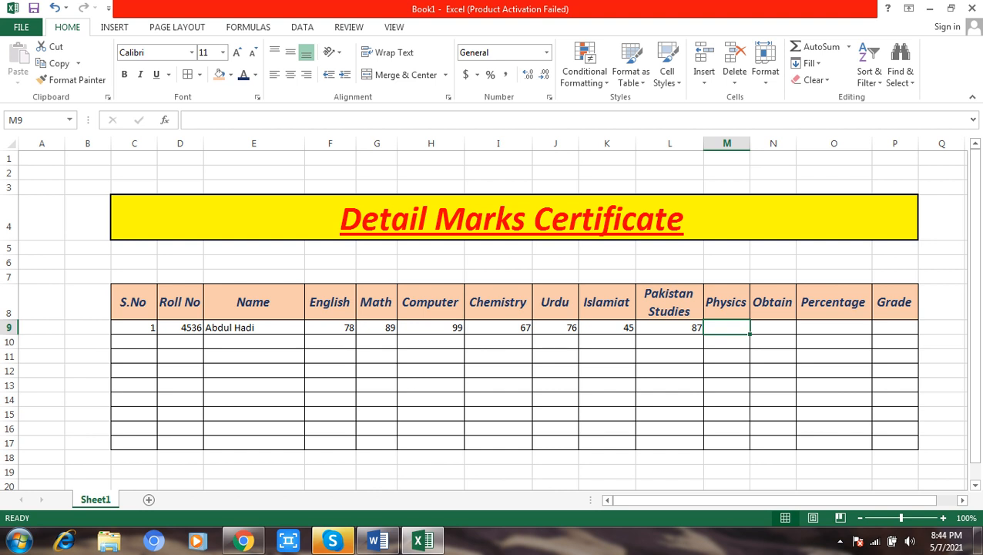
text(70)
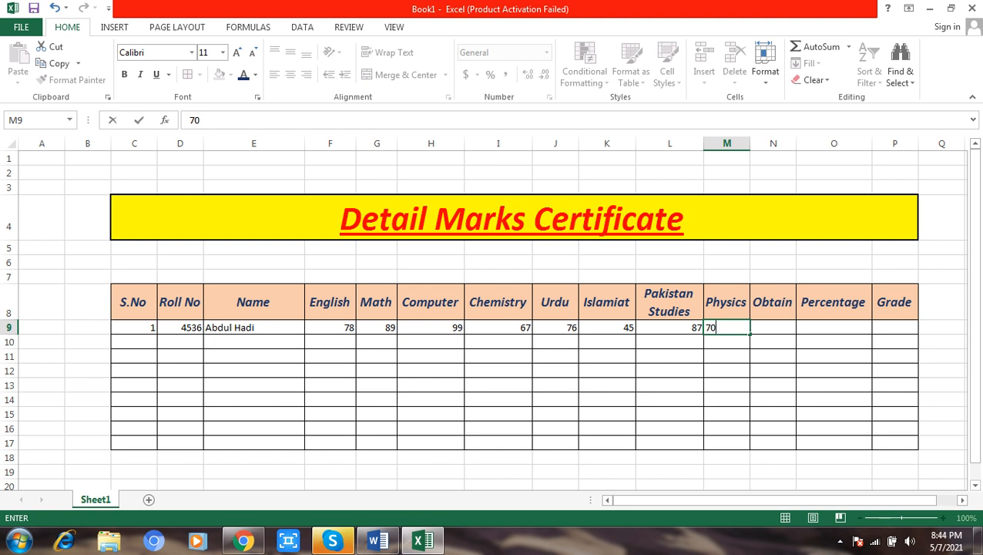
key(Tab)
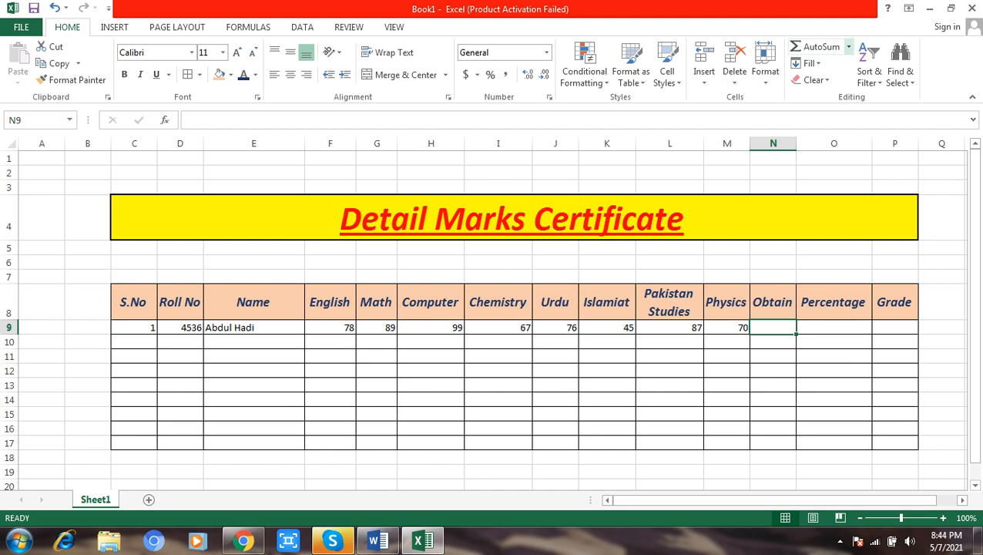
- Total the first student's marks in N9 with AutoSum =SUM(F9:M9), giving 611, and fill it down to N13
click(849, 46)
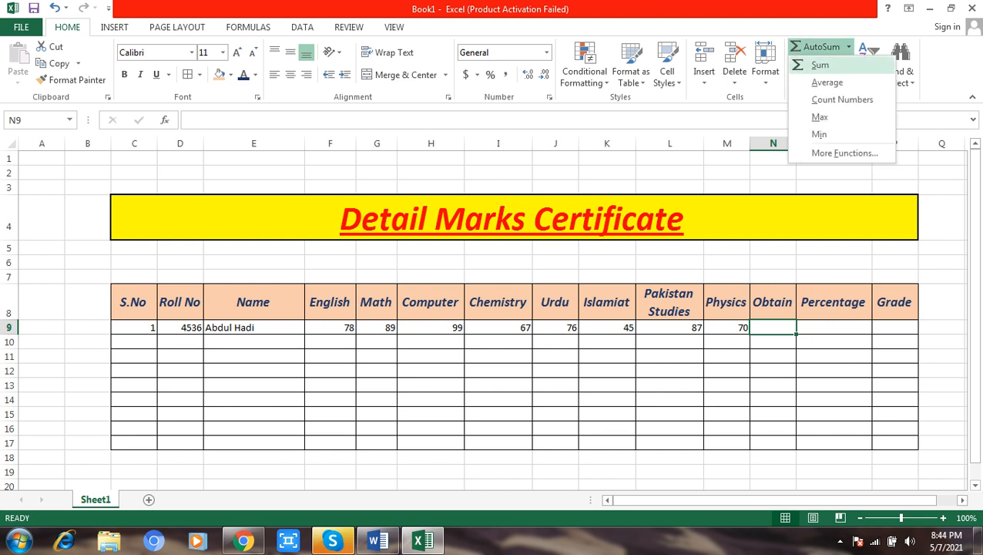
click(820, 65)
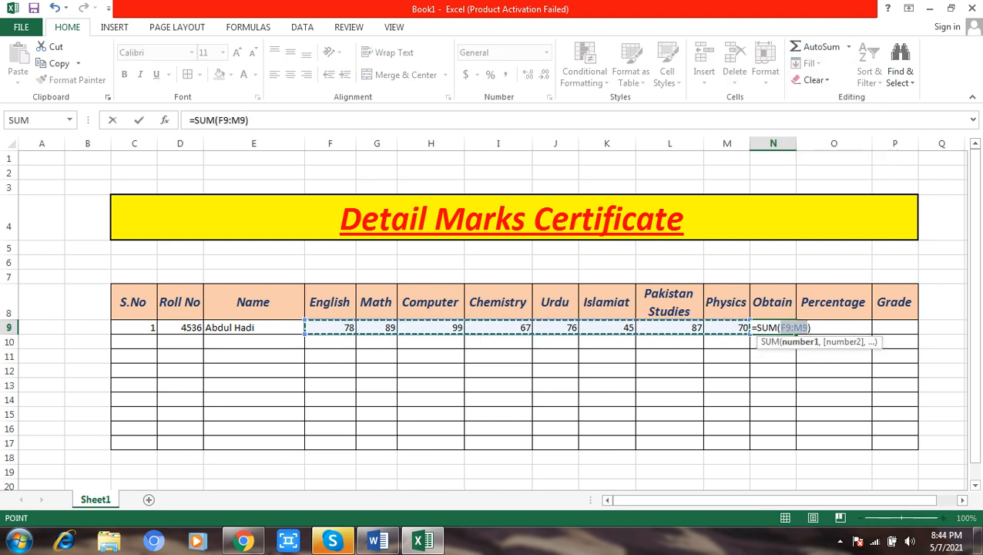
key(Return)
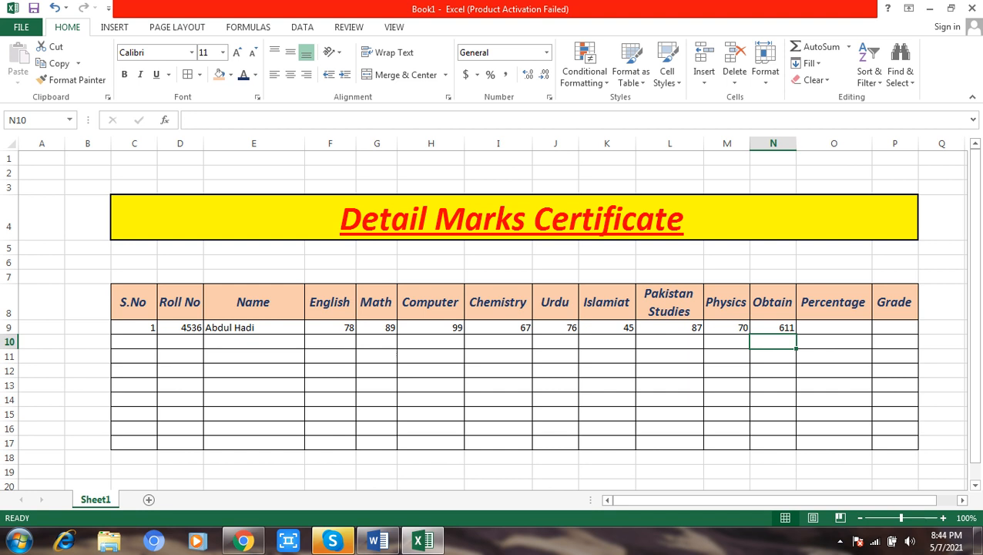
click(773, 327)
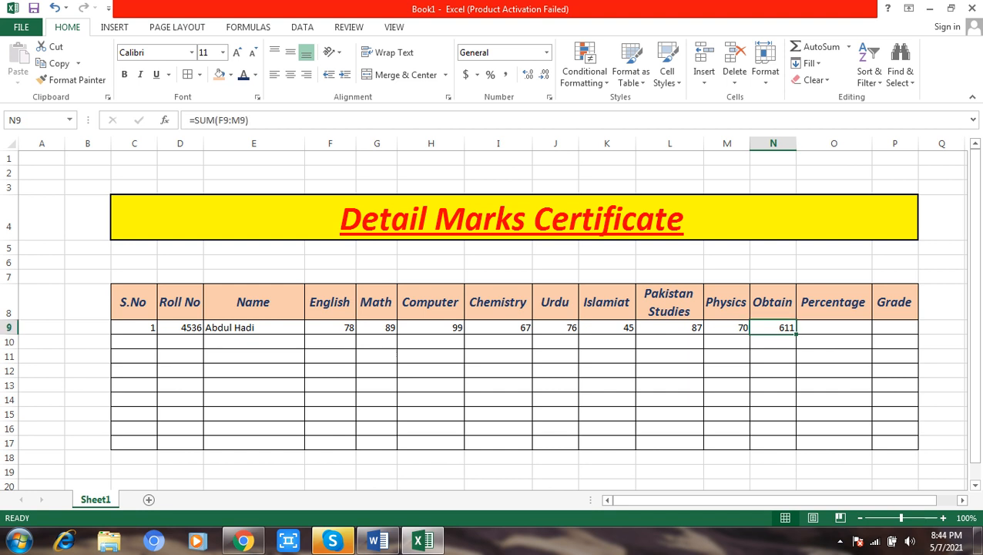
drag(797, 334, 796, 433)
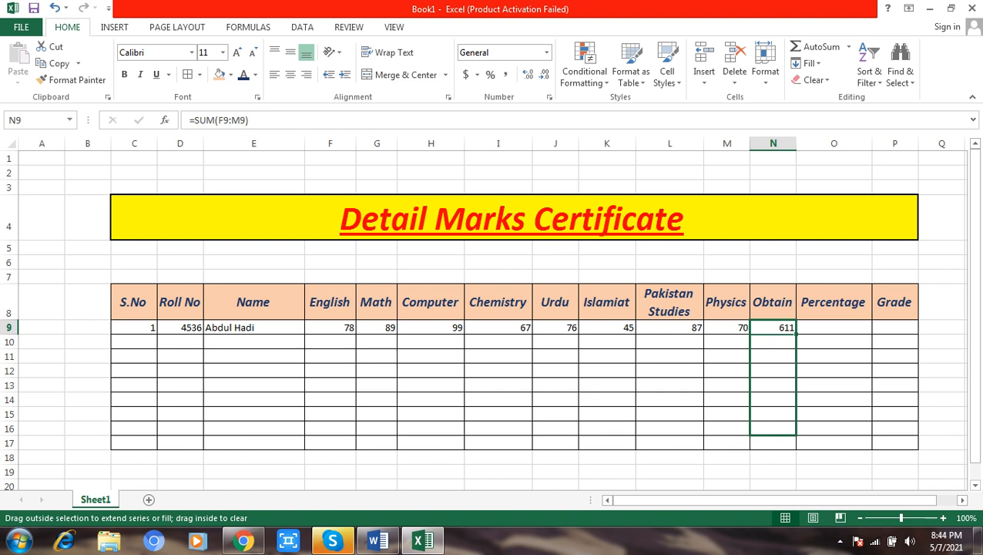
drag(796, 433, 796, 392)
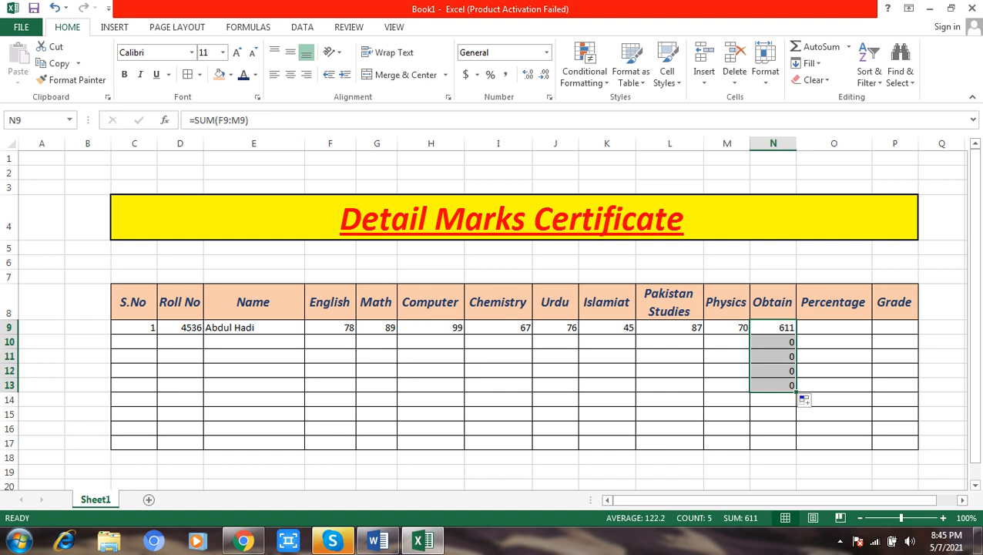
click(834, 328)
- Enter =(N9*100)/800 in O9 for 76.375 percent and fill it down to O13
text(=)
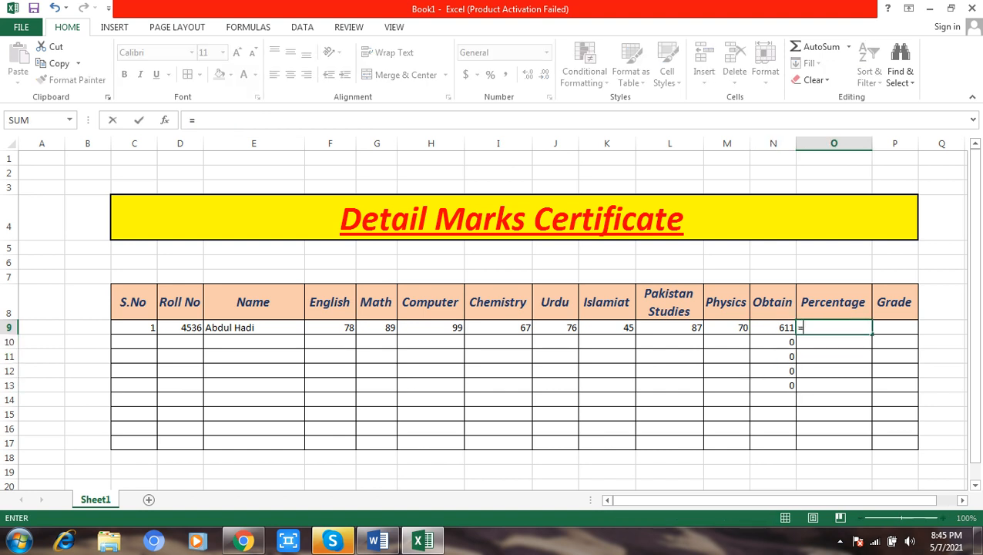
text(()
click(773, 328)
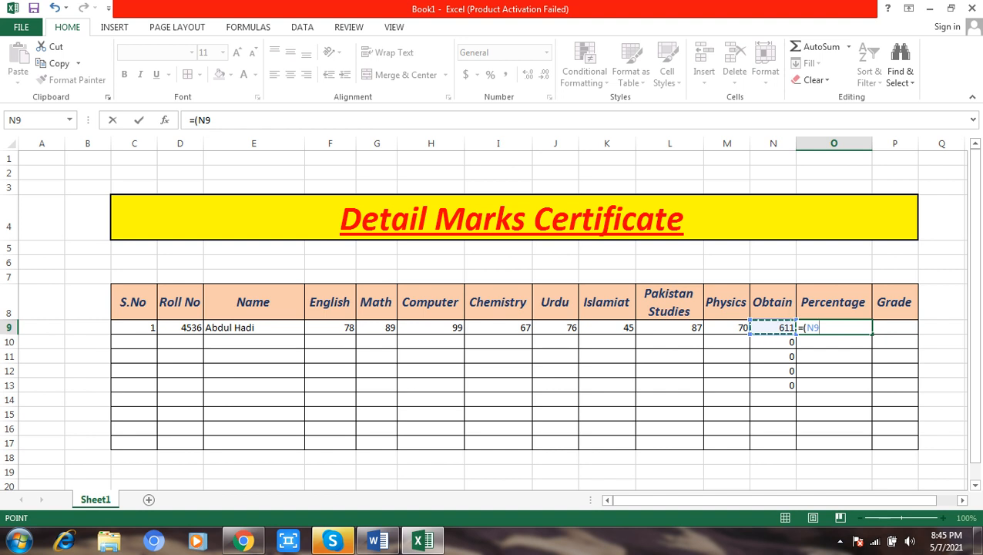
text(*100)
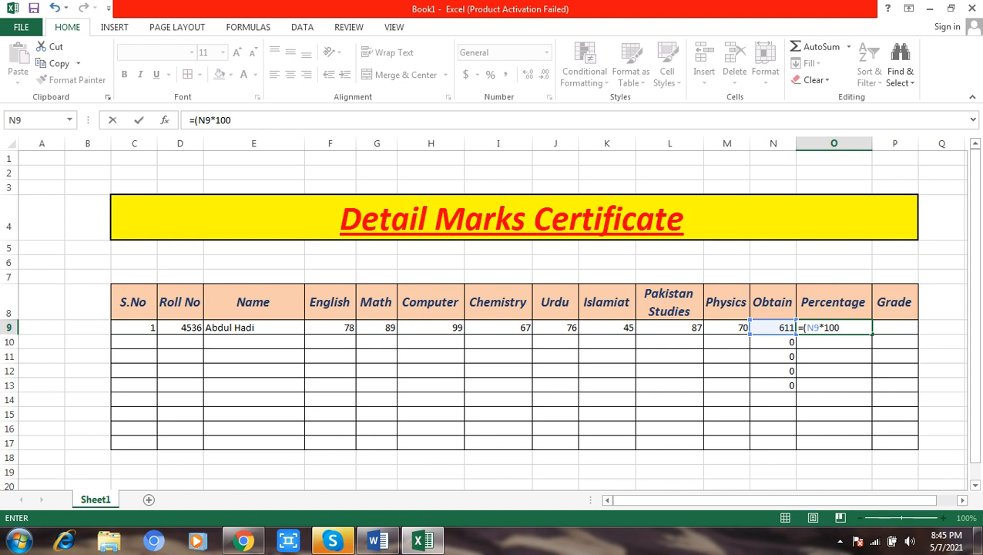
text()/800)
key(Return)
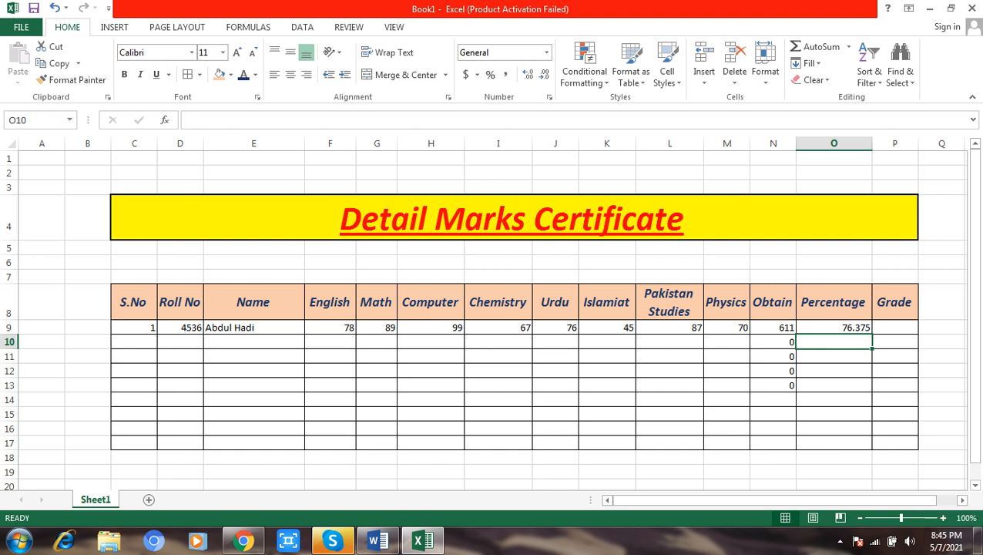
scroll(494, 312, up, 2)
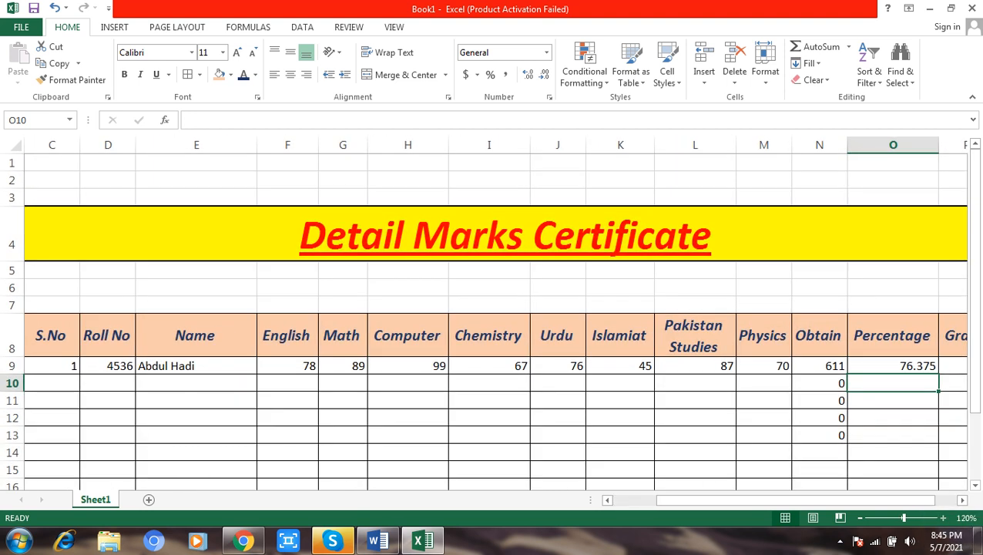
scroll(497, 312, right, 2)
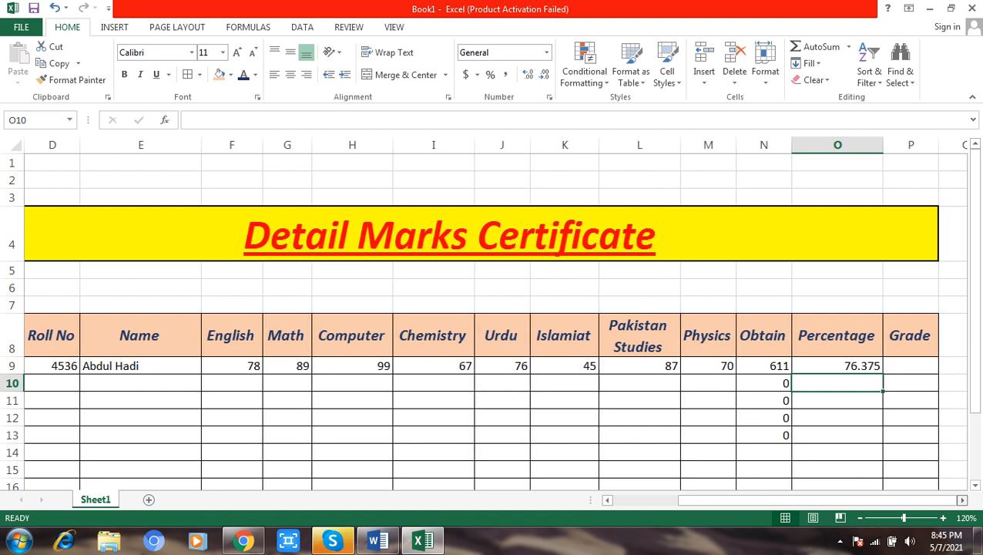
click(782, 366)
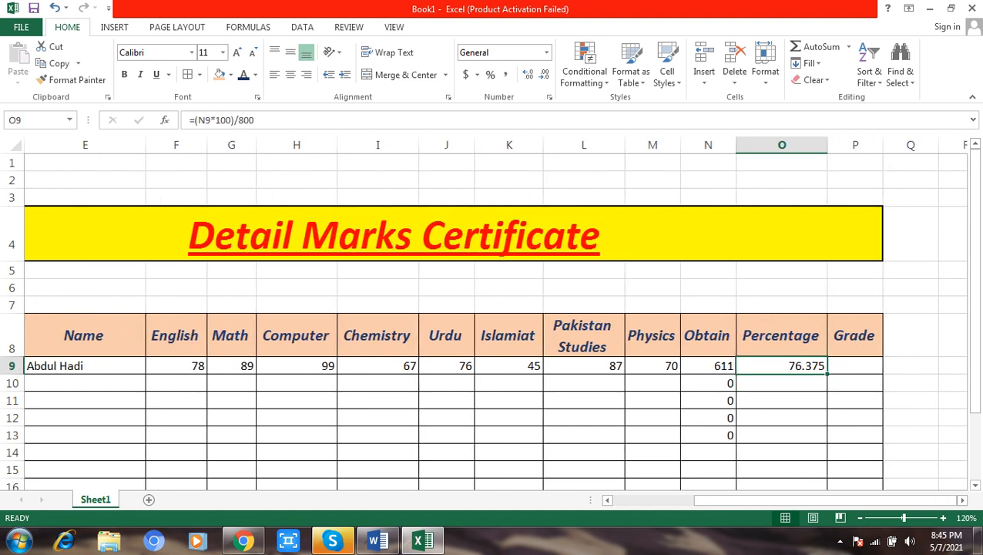
drag(827, 373, 825, 436)
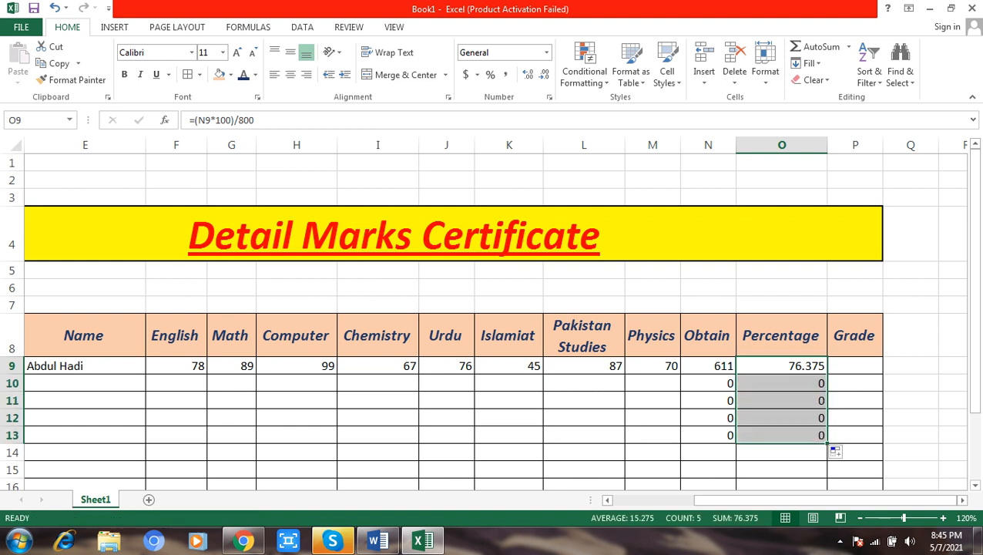
click(855, 367)
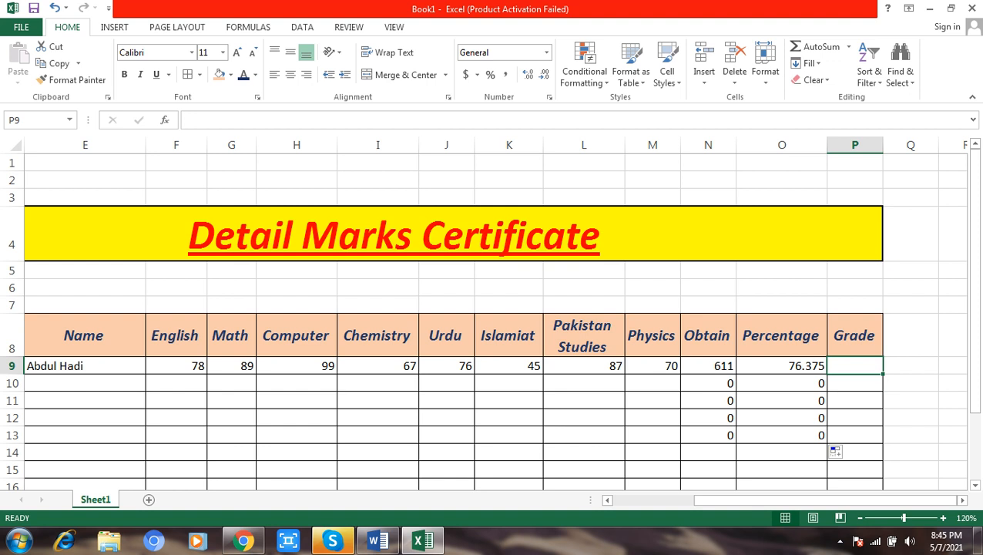
- Begin P9's nested IF grade formula: A+ at 80, A at 70, B at 60
text(=)
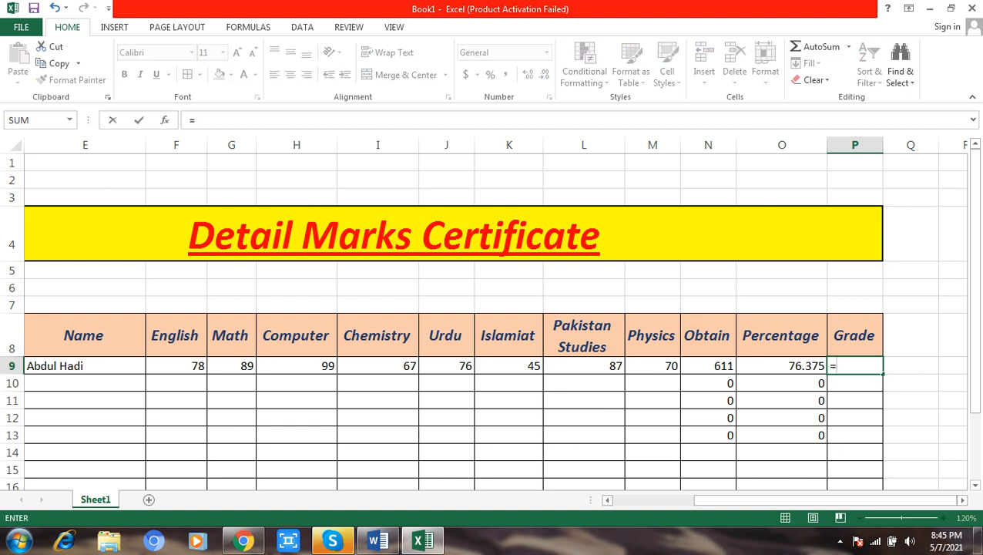
text(if)
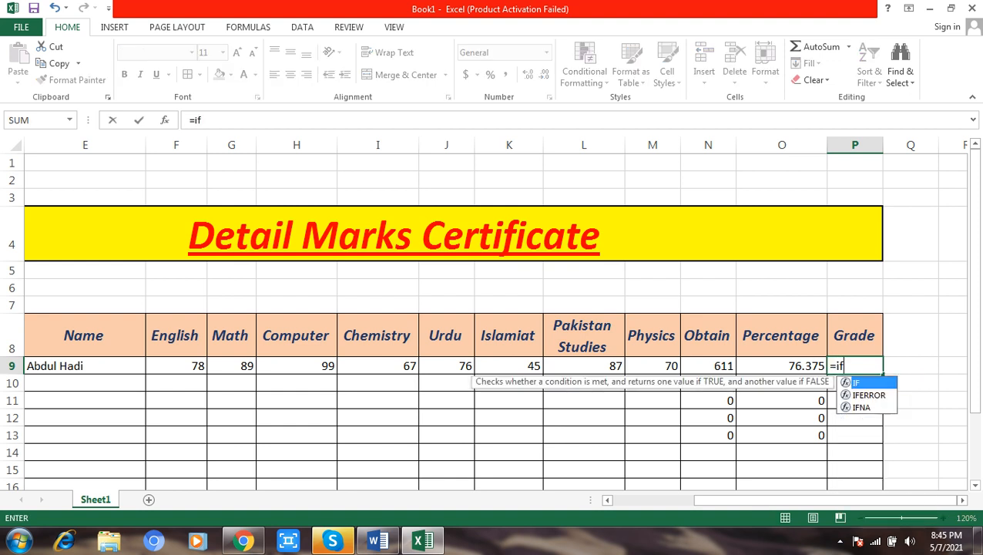
text(()
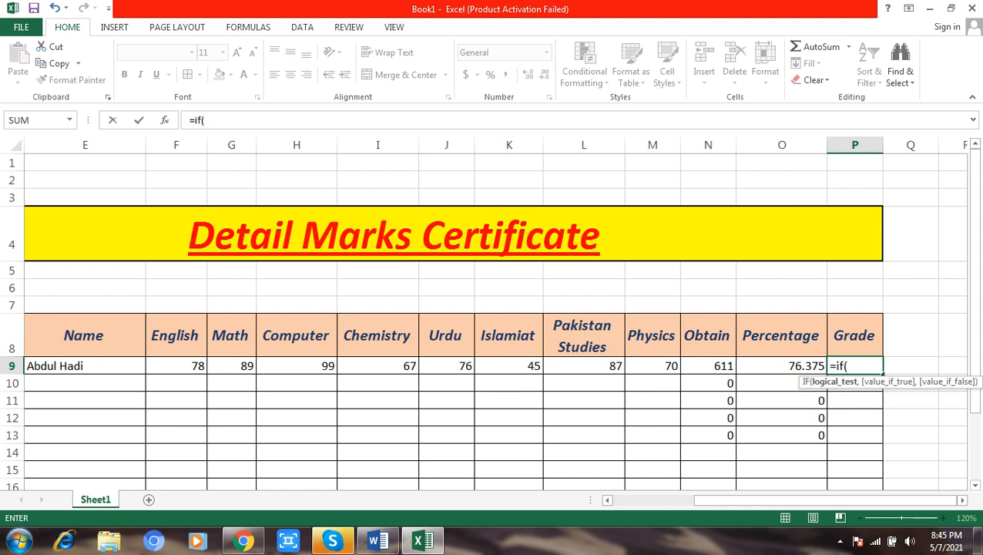
key(Left)
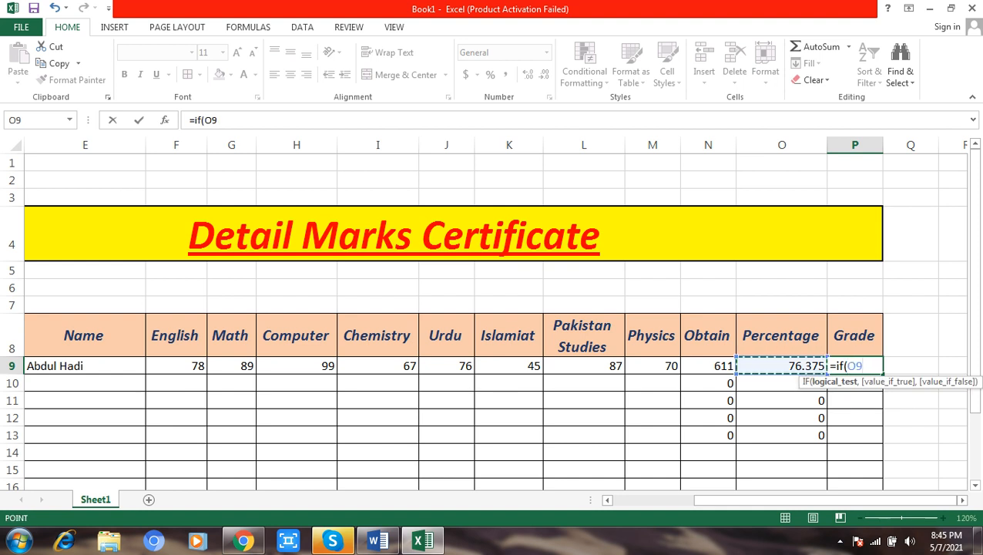
text(>=)
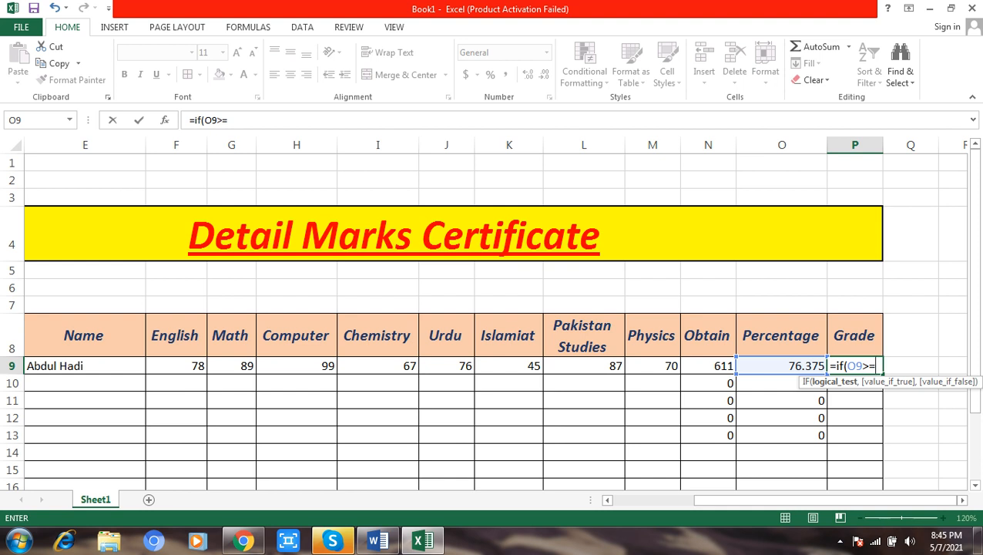
text(80,"A)
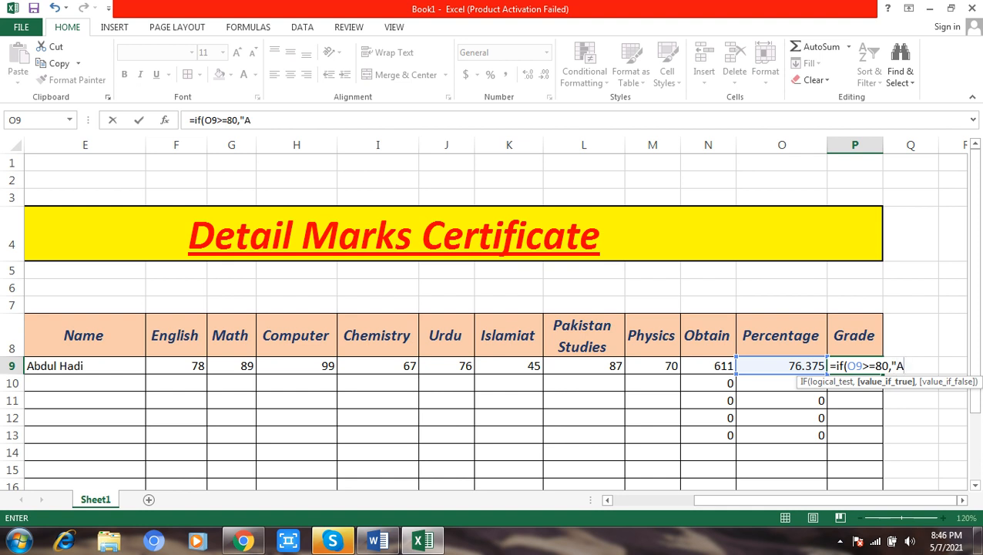
text(+")
text(,)
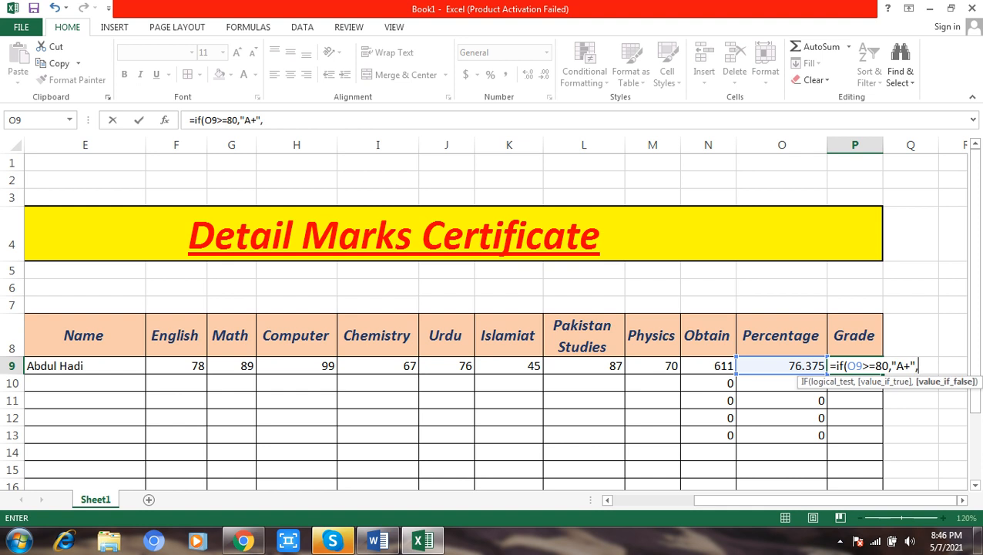
text(if()
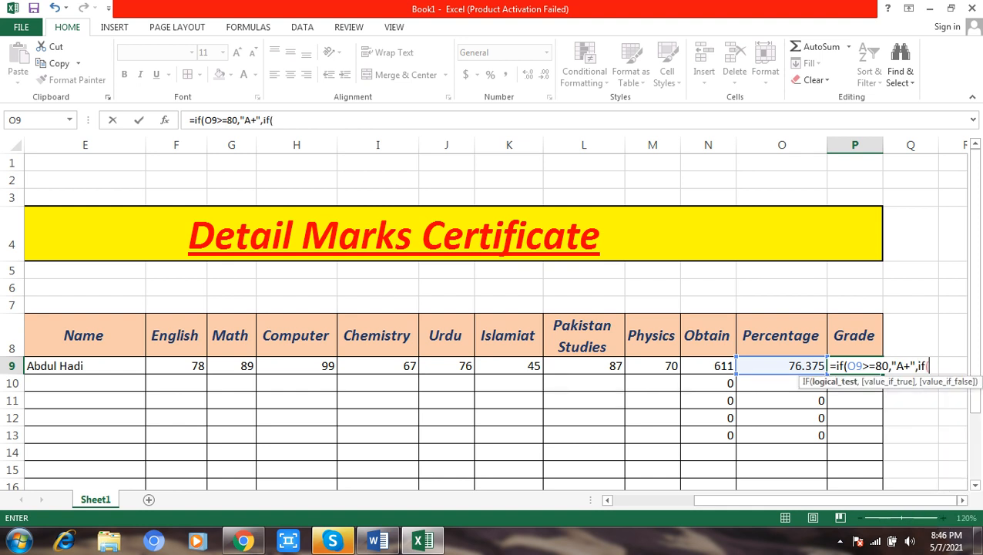
key(Left)
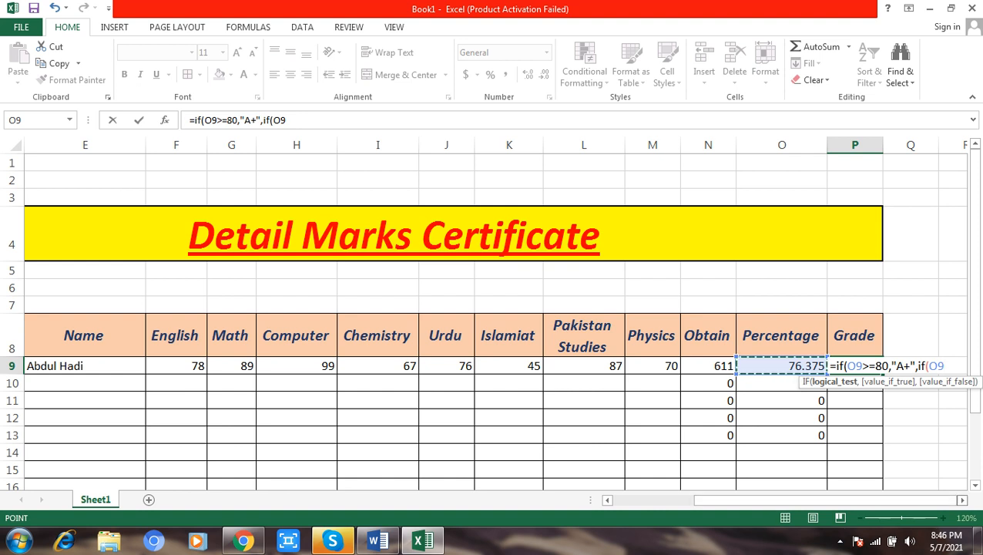
scroll(494, 320, right, 2)
scroll(494, 320, right, 1)
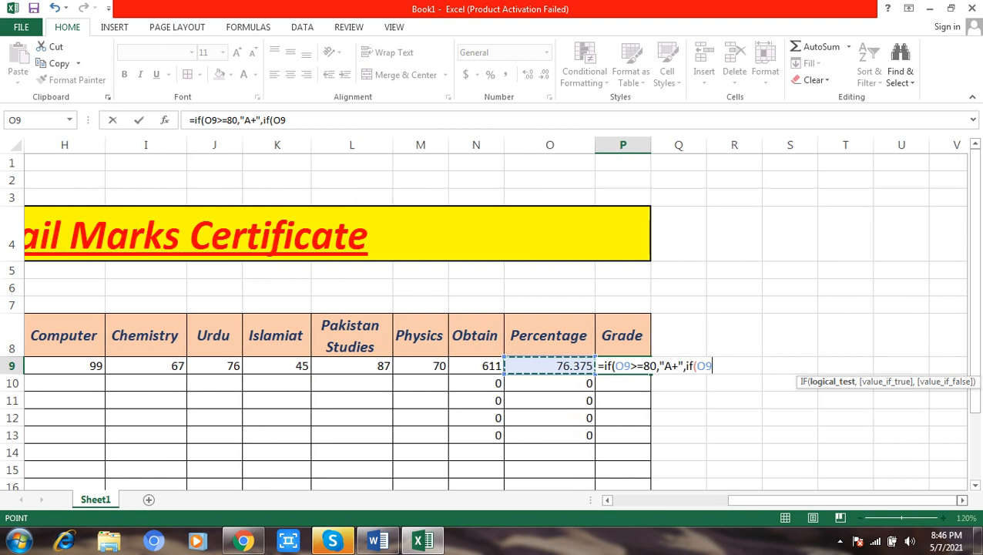
text(>=)
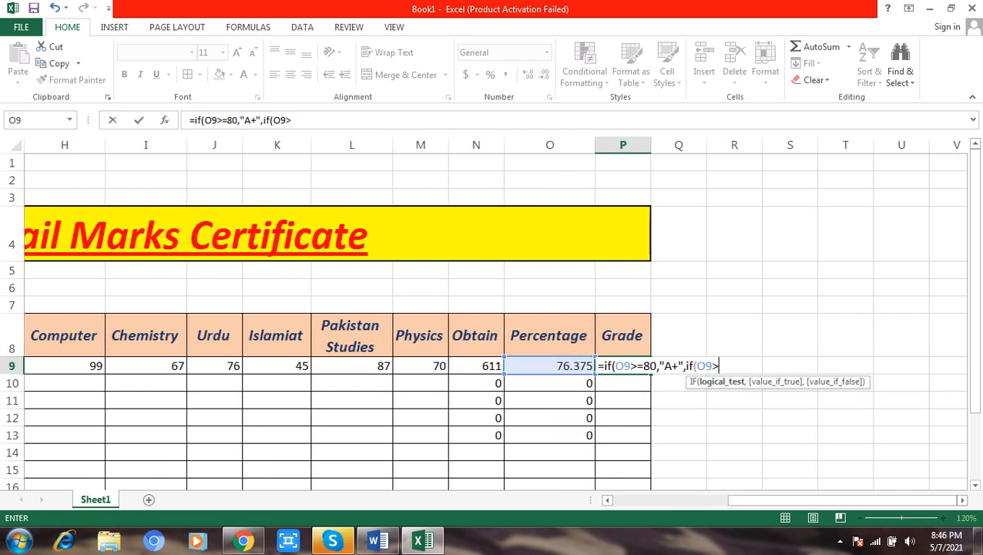
text(70,"A)
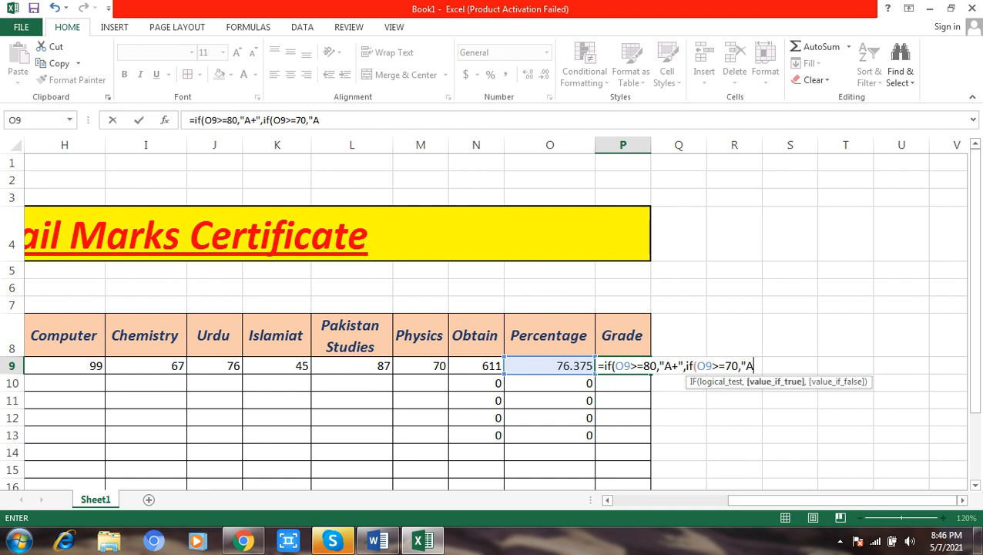
text(",)
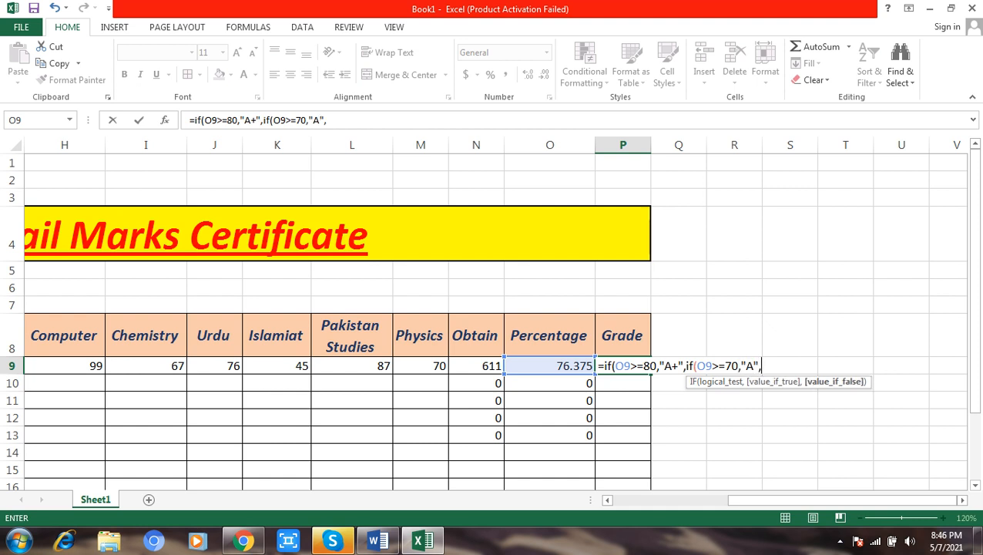
text(if)
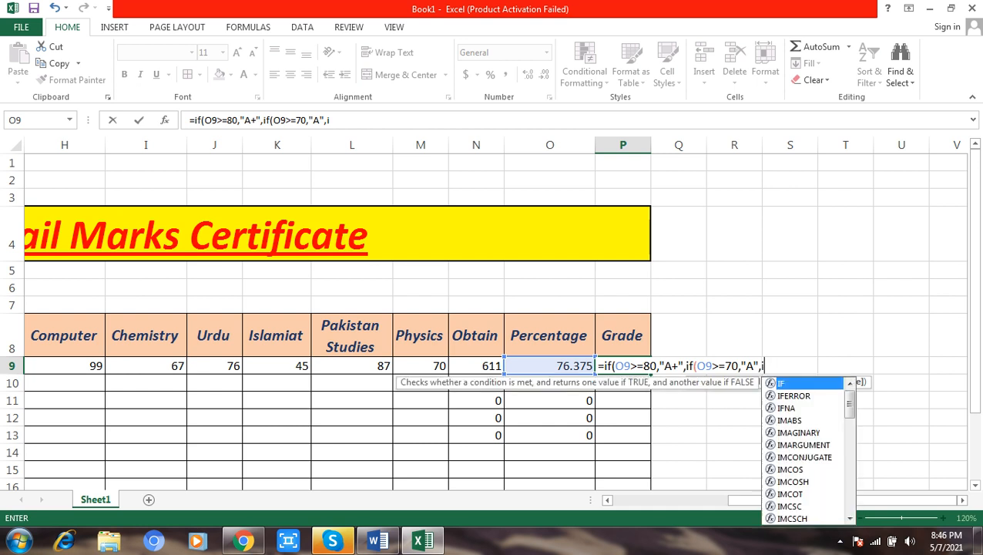
text(()
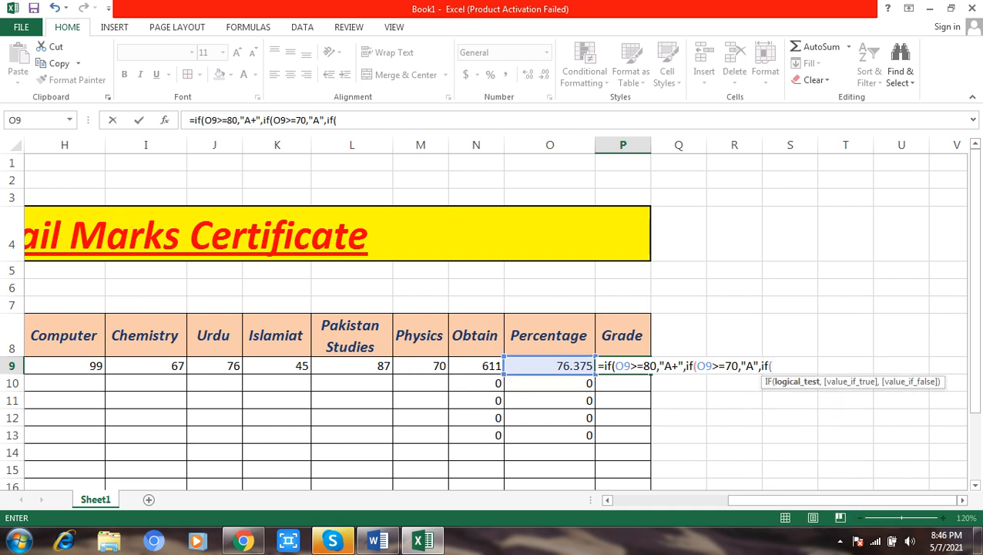
key(Left)
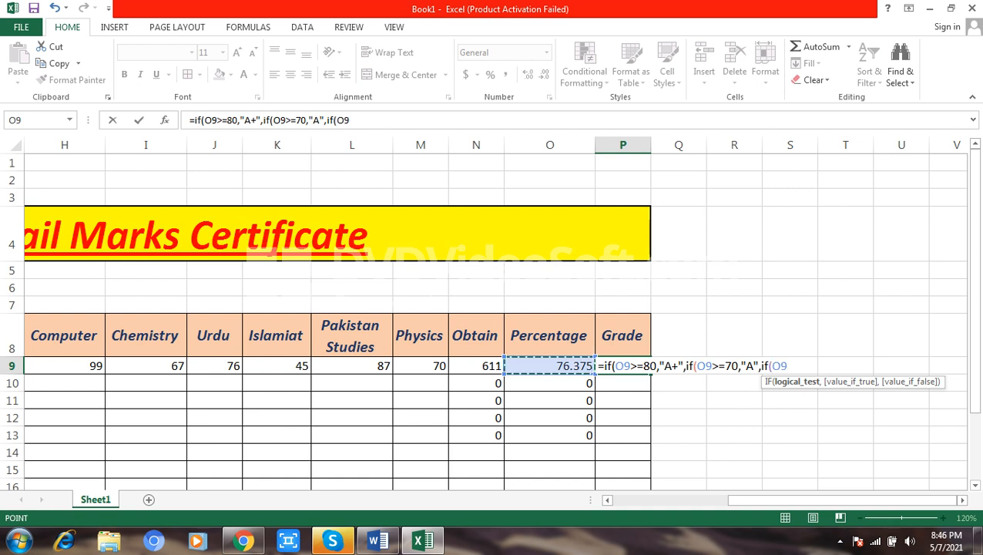
text(>=)
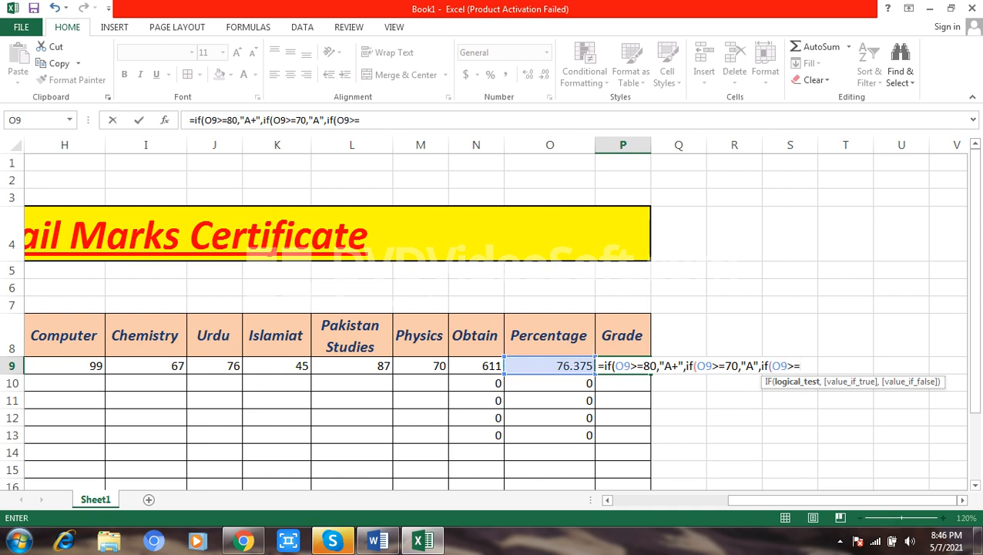
text(60,")
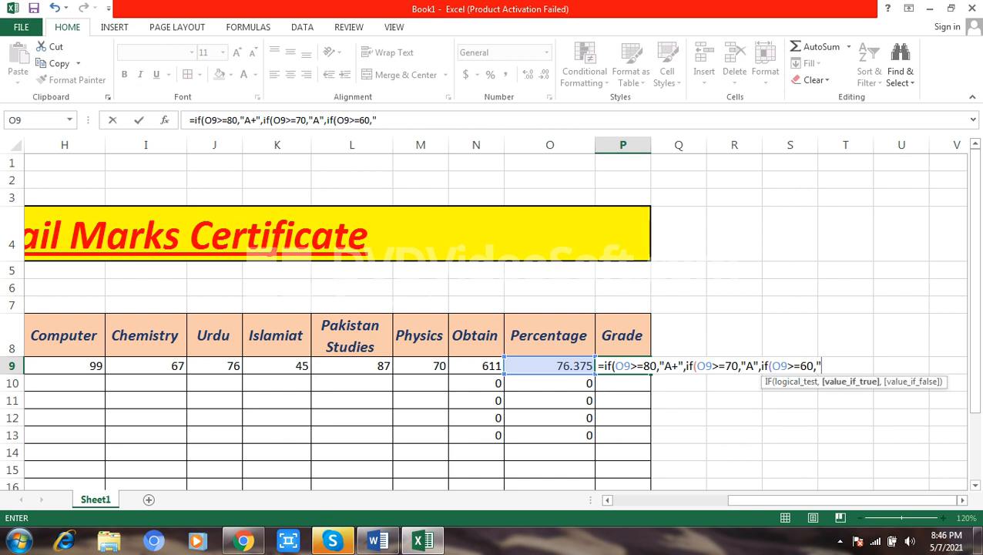
text(B:)
key(BackSpace)
- Finish the grade formula with C at 50, D at 40, E at 33, otherwise "Fail"
text(",if()
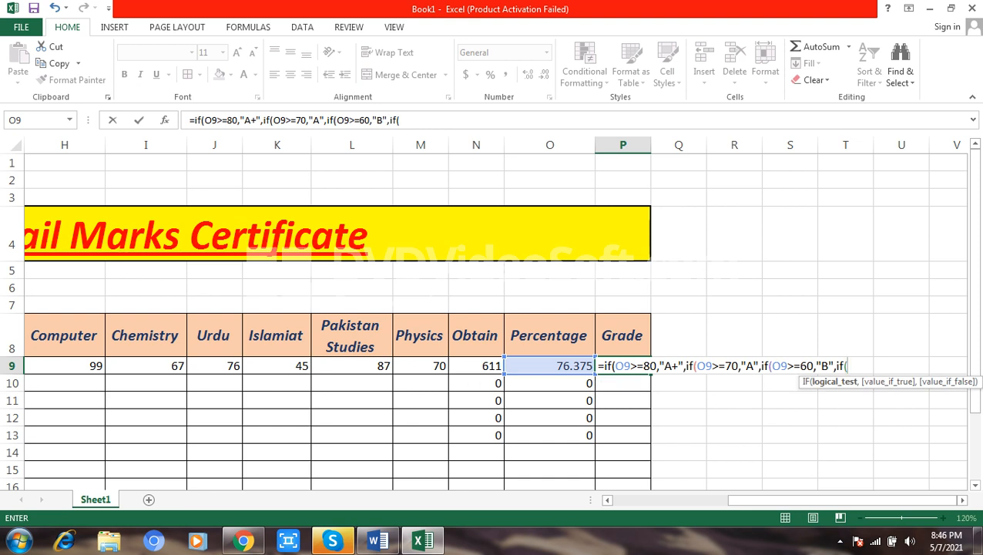
key(Left)
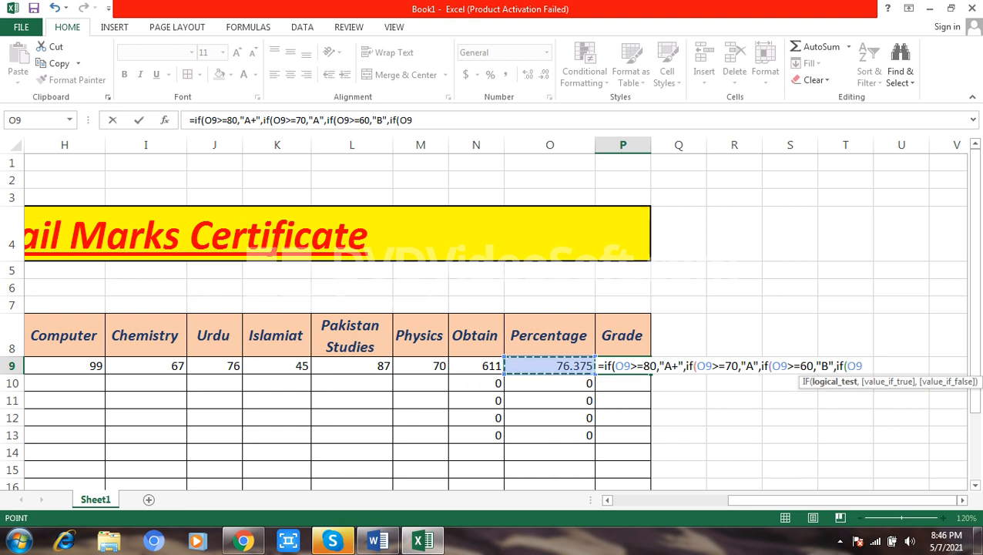
text(>=)
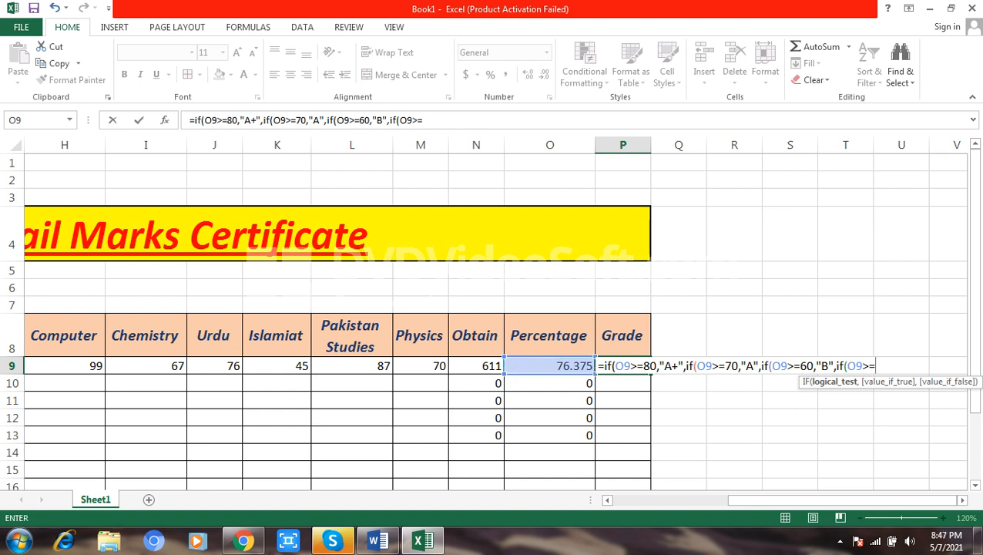
text(50,")
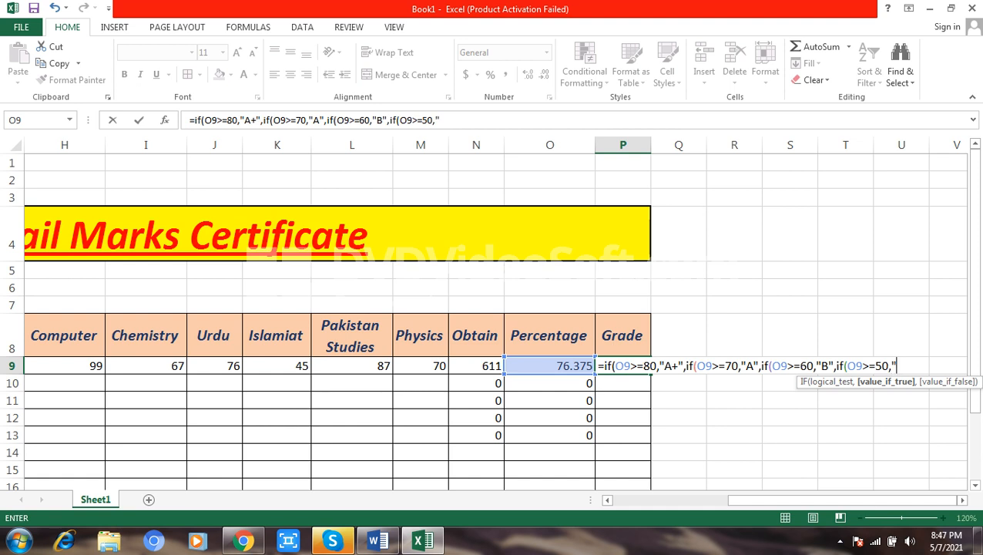
text(C",)
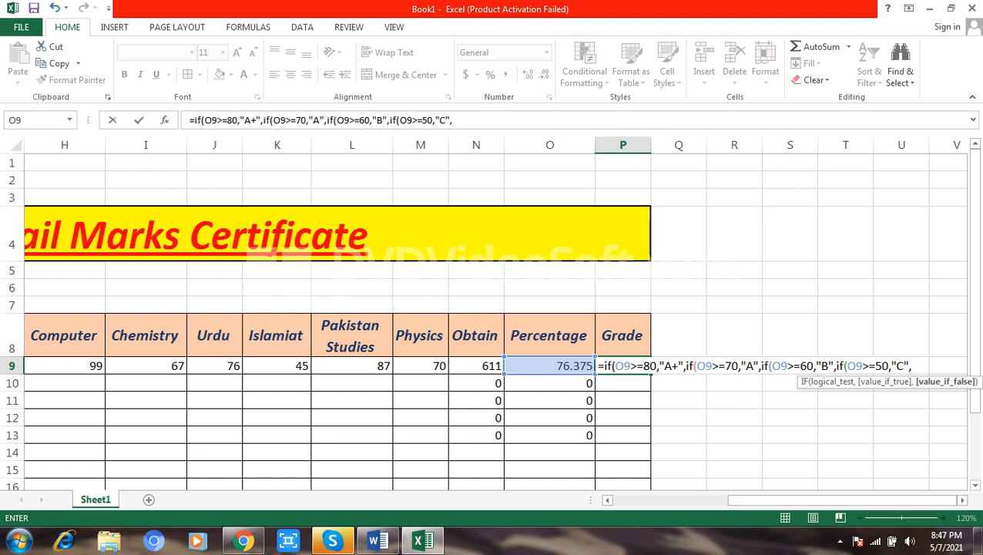
text(if()
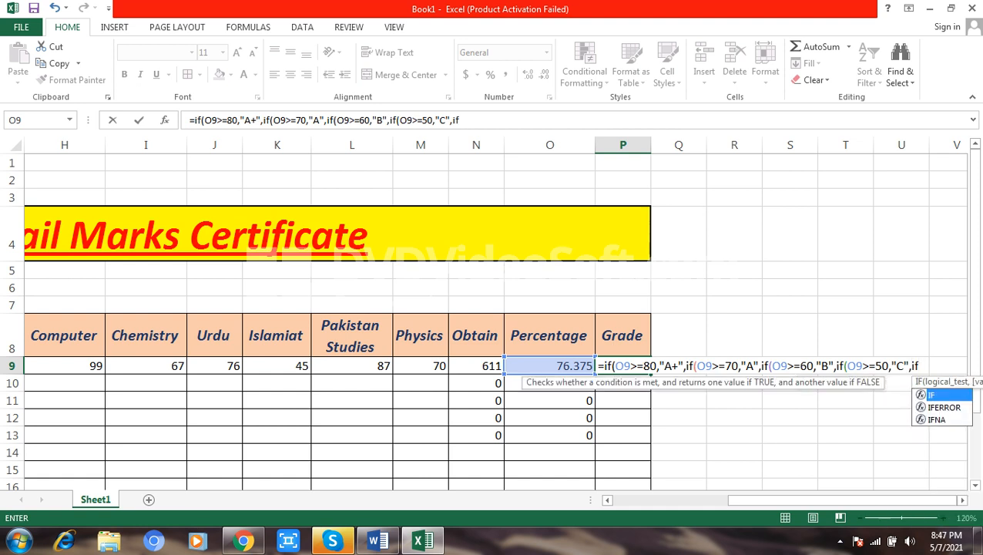
key(Left)
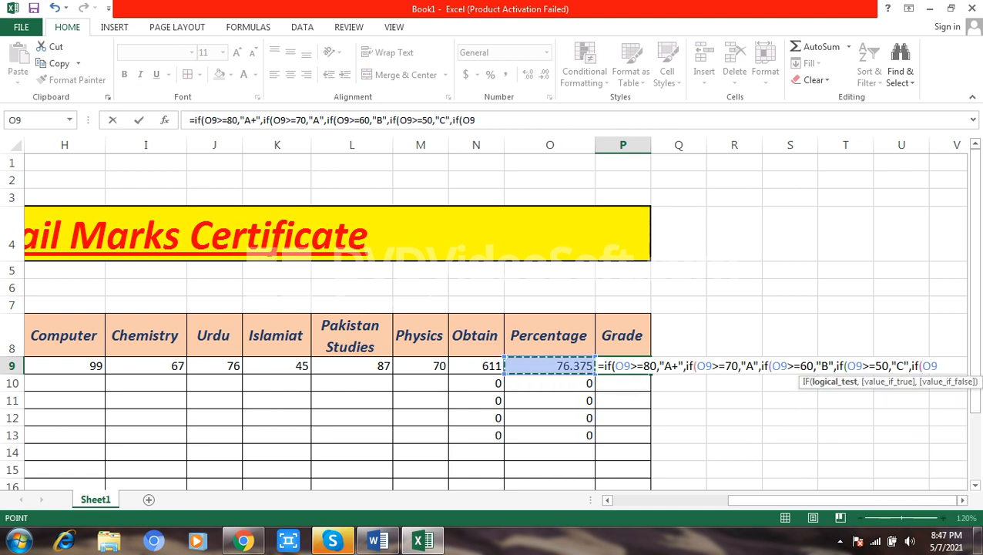
text(>)
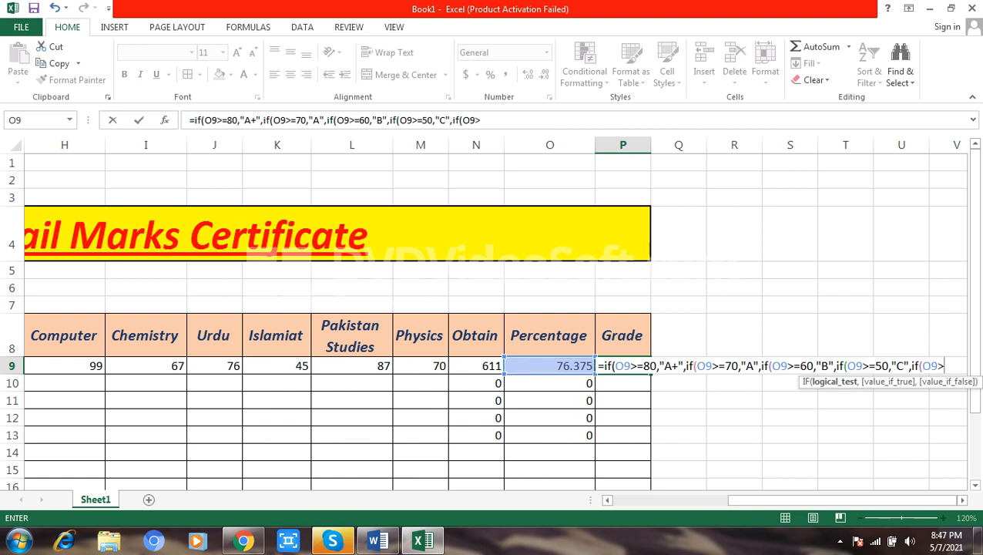
text(=40,")
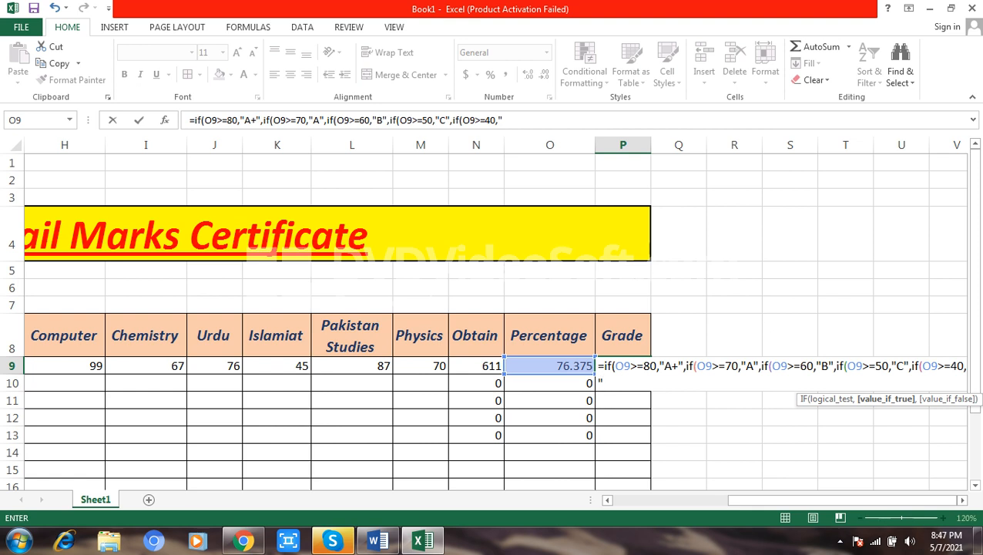
text(D",)
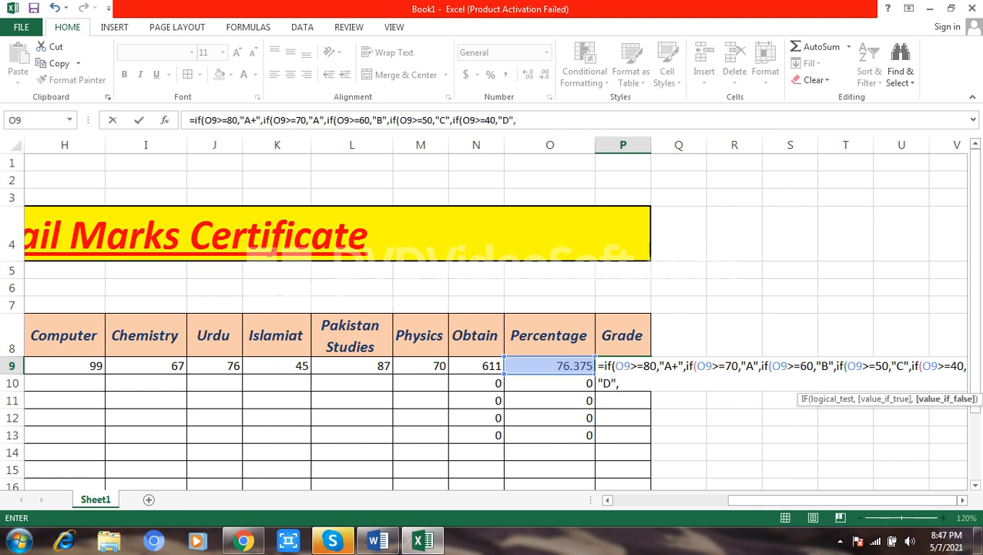
text(if)
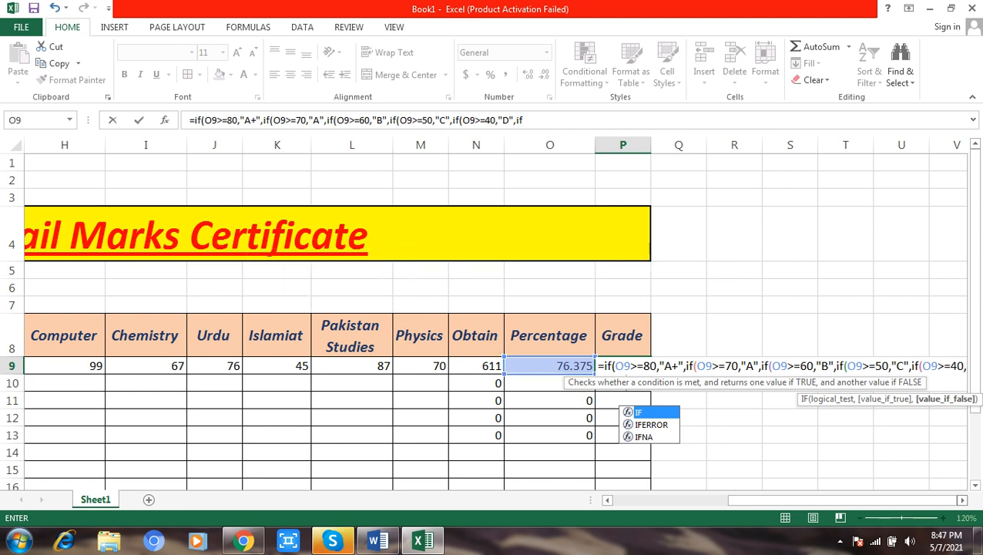
click(963, 500)
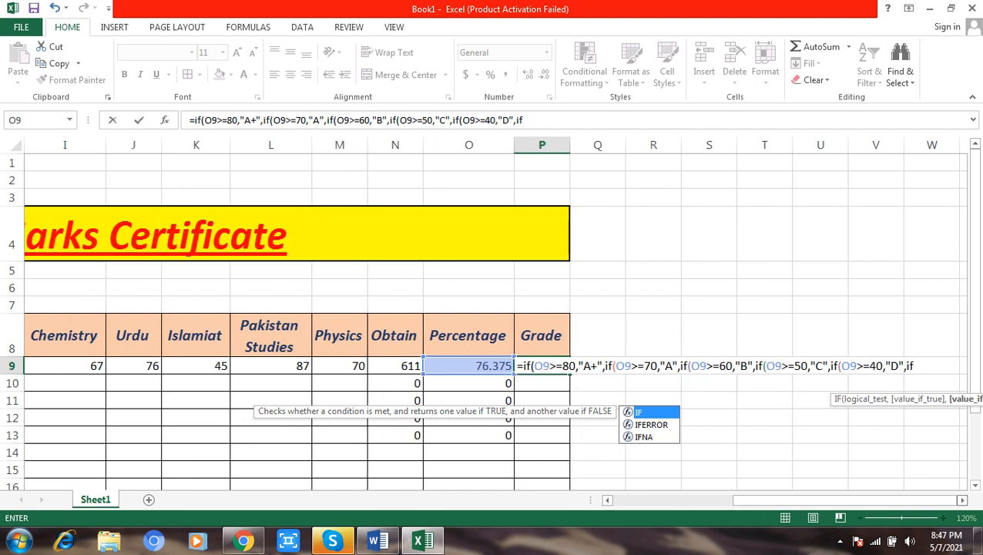
text(()
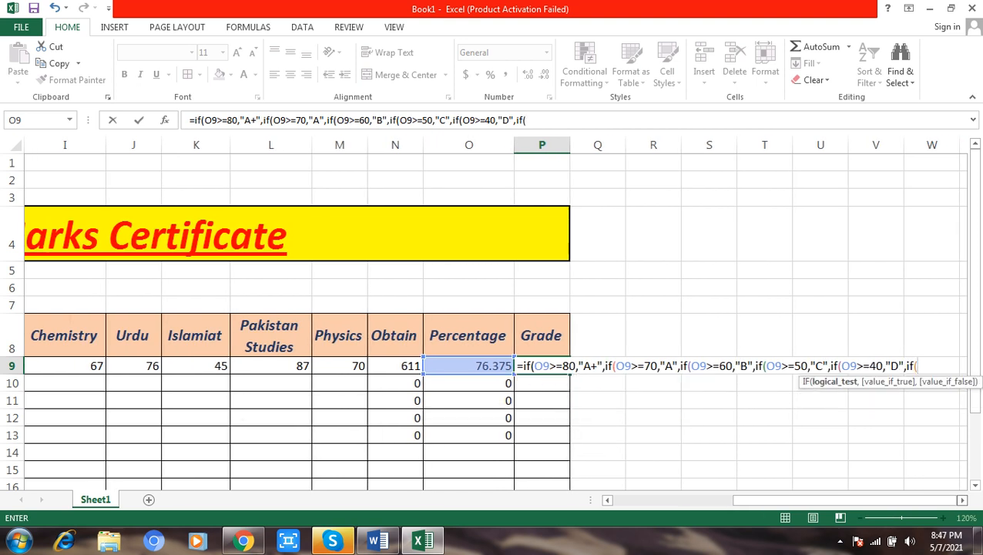
text(O9>=33,")
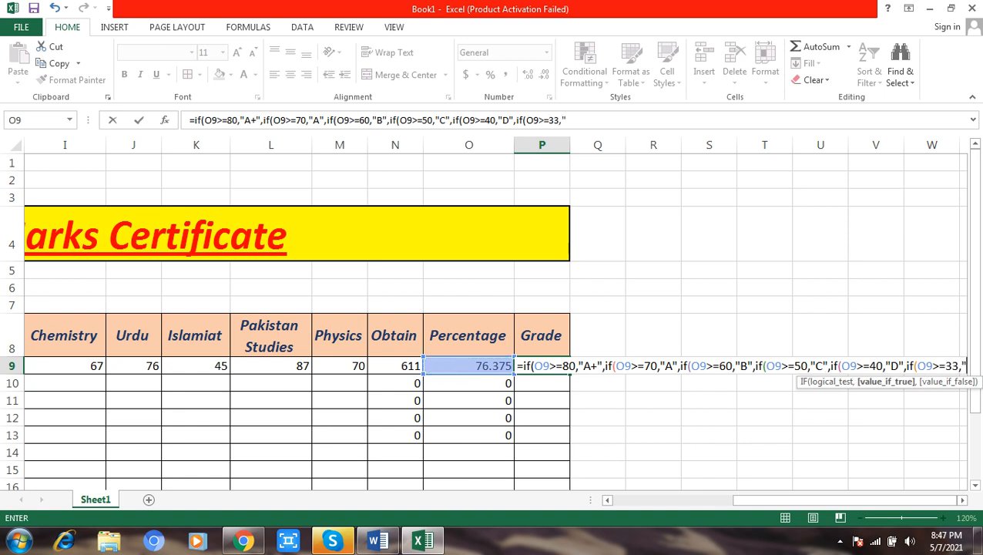
text(E)
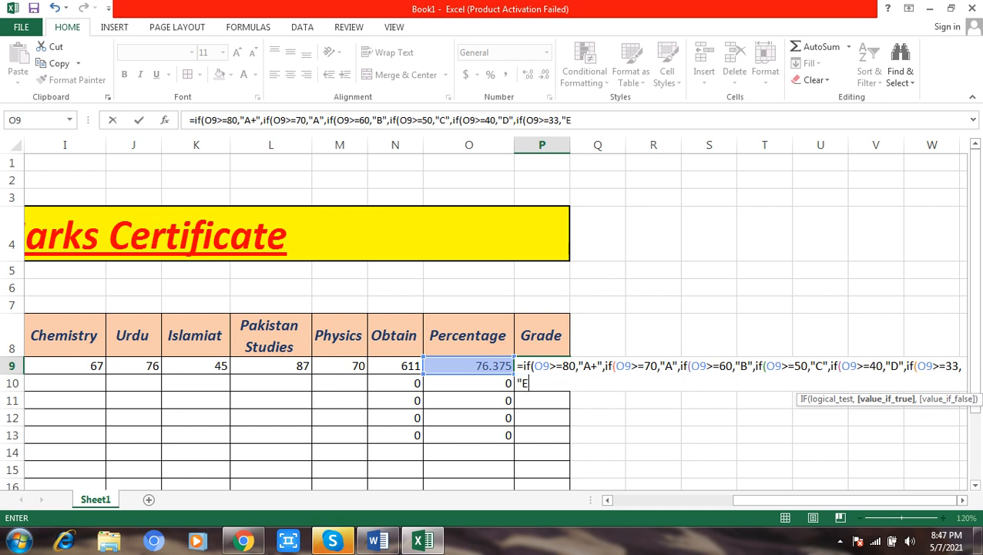
text(",)
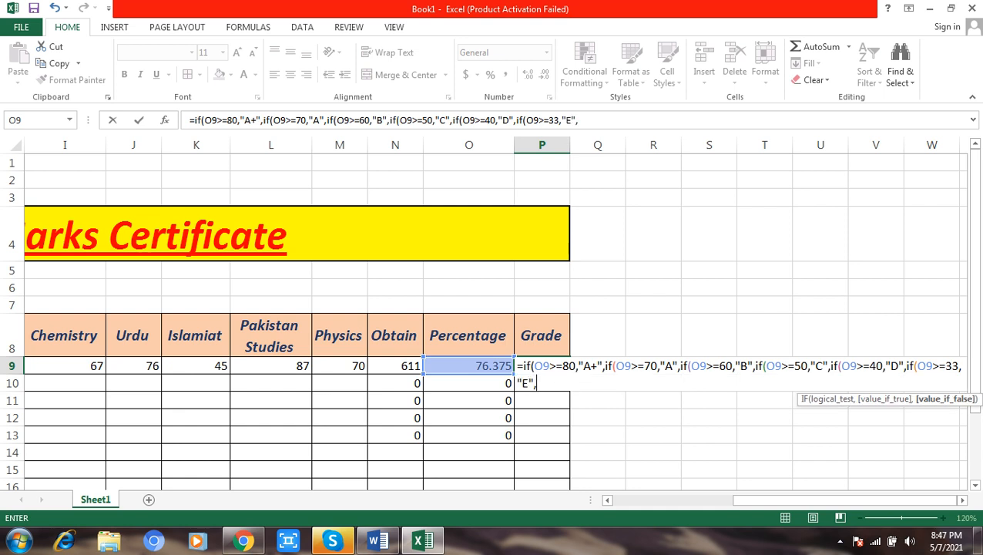
text("Fail"))))))
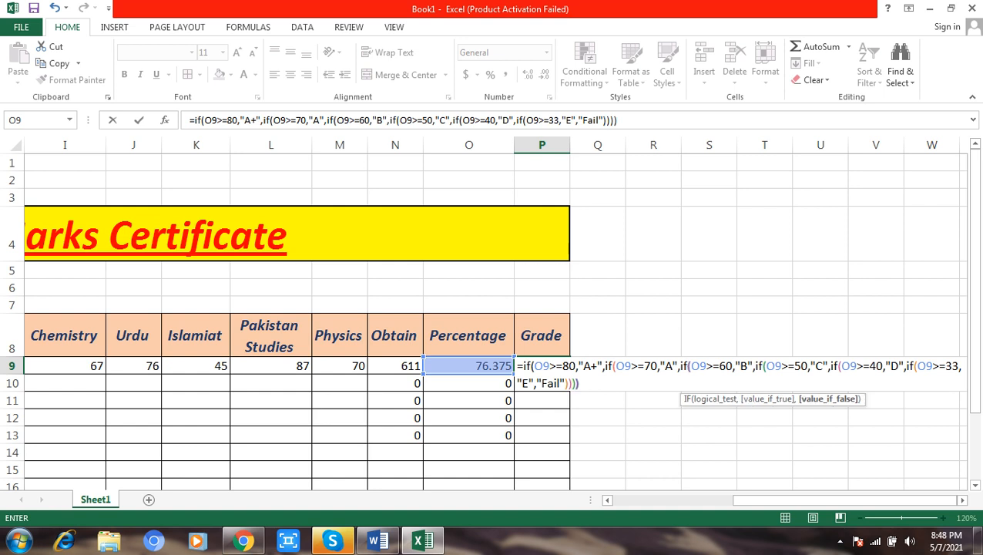
text())
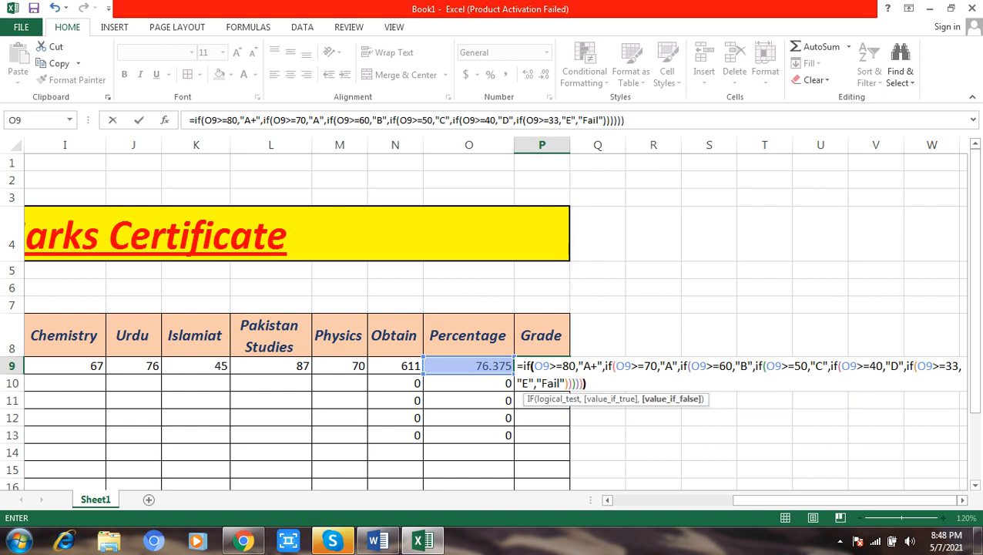
key(Return)
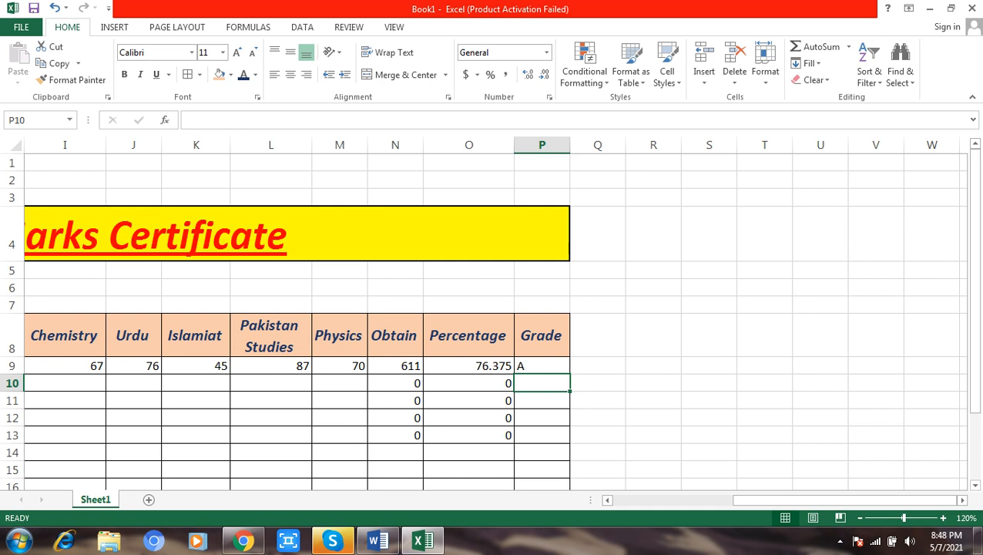
- Scroll the sheet back left so the S.No, Roll No and Name columns show again
click(541, 366)
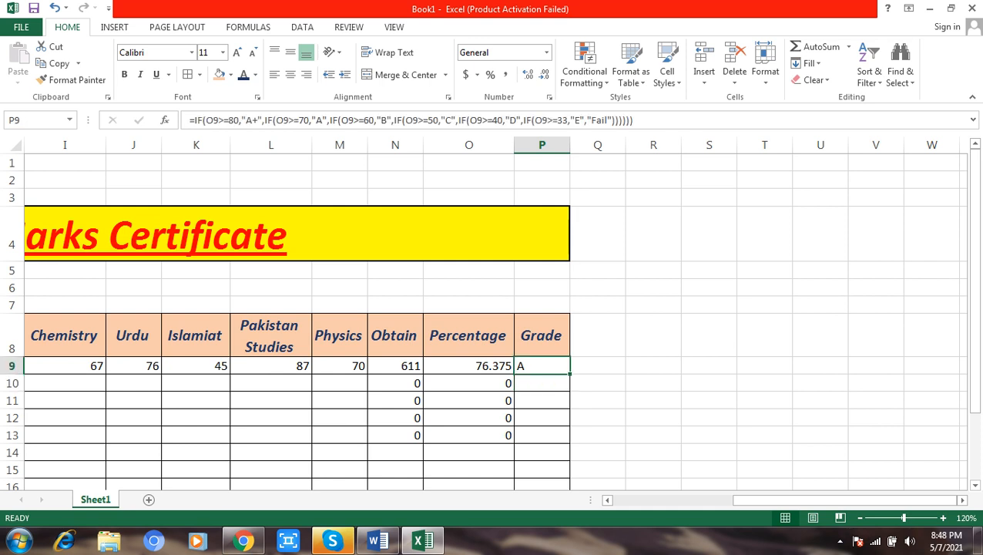
click(607, 500)
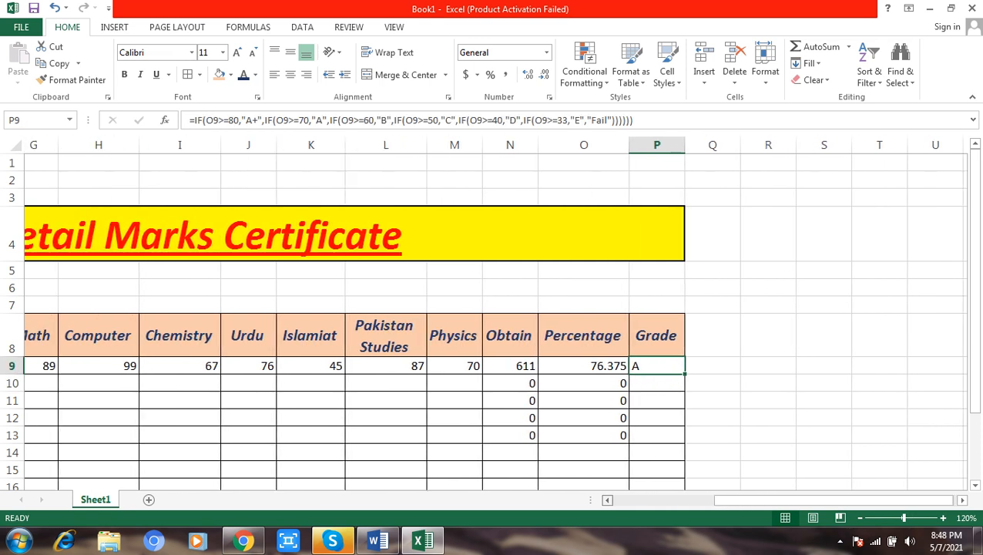
click(607, 500)
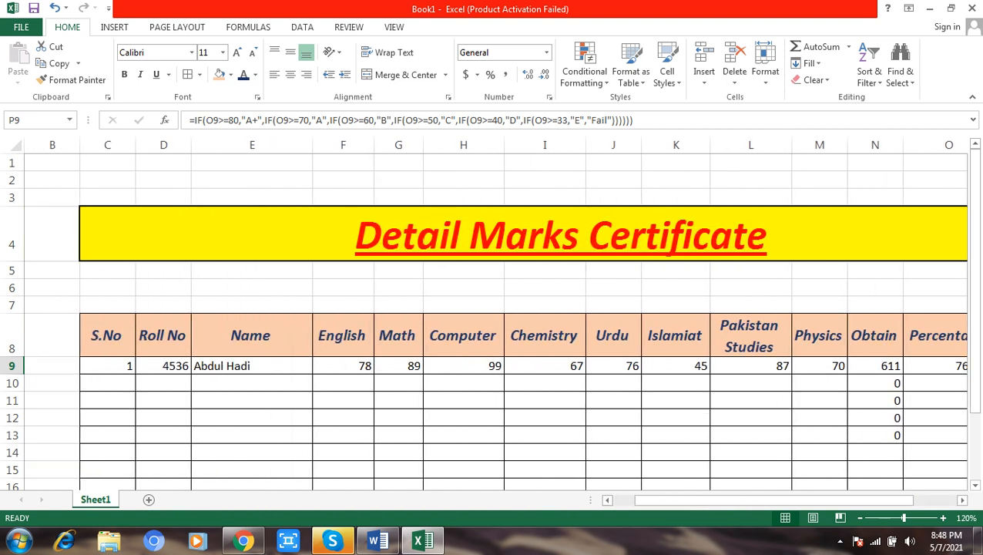
- Enter the second student in row 10: S.No 2, roll number, name, marks 56, 77, 44, 33, 99, 87, 88
click(107, 383)
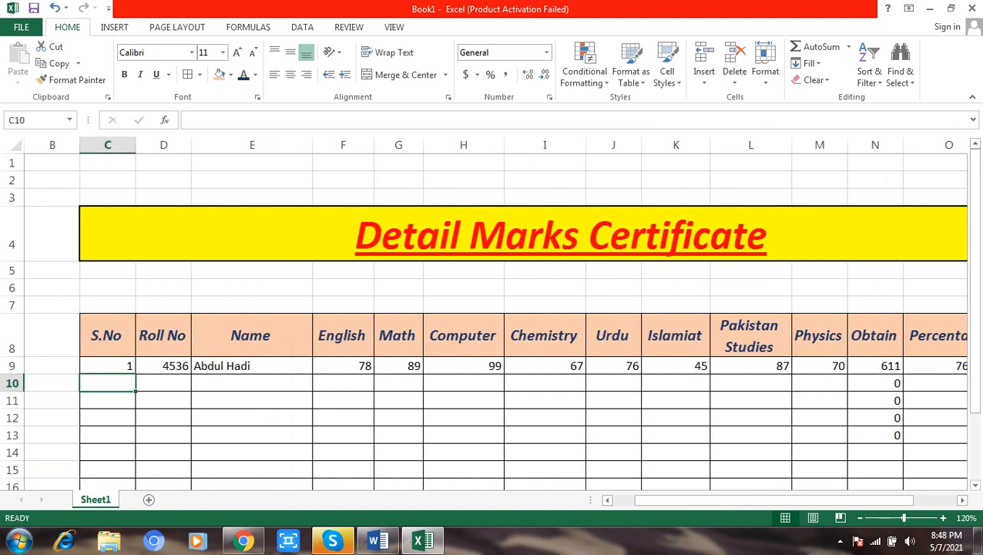
text(2)
key(Tab)
text(343)
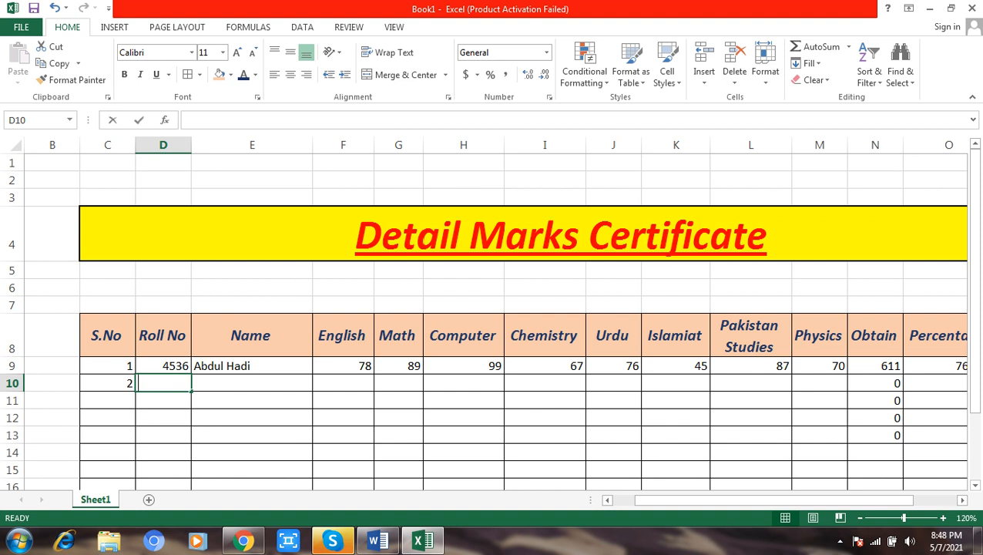
key(Tab)
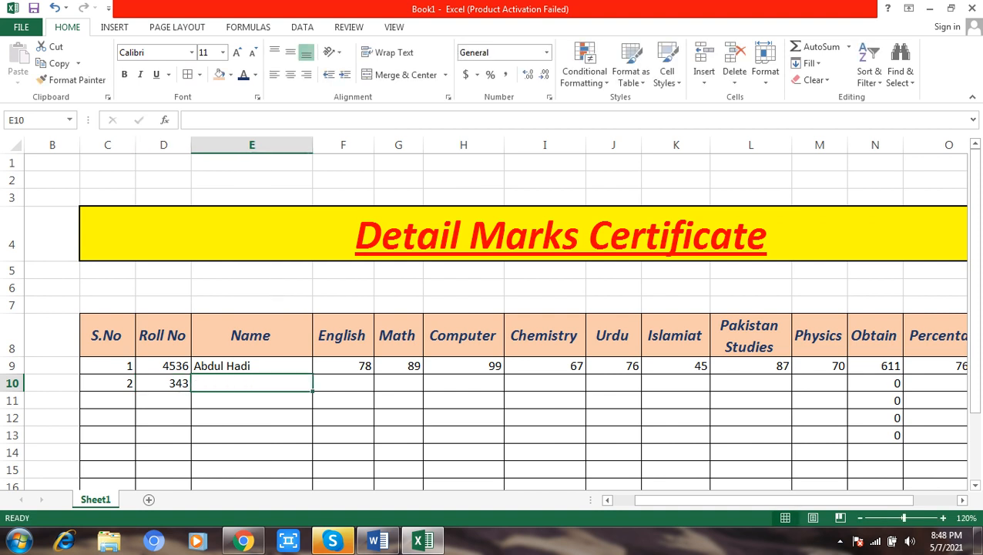
text(Haris)
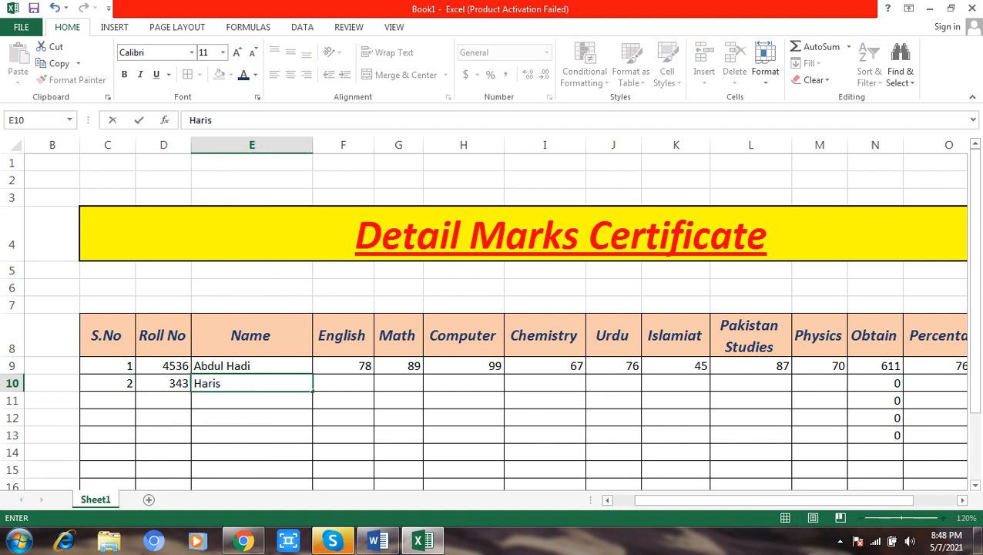
key(Tab)
text(56)
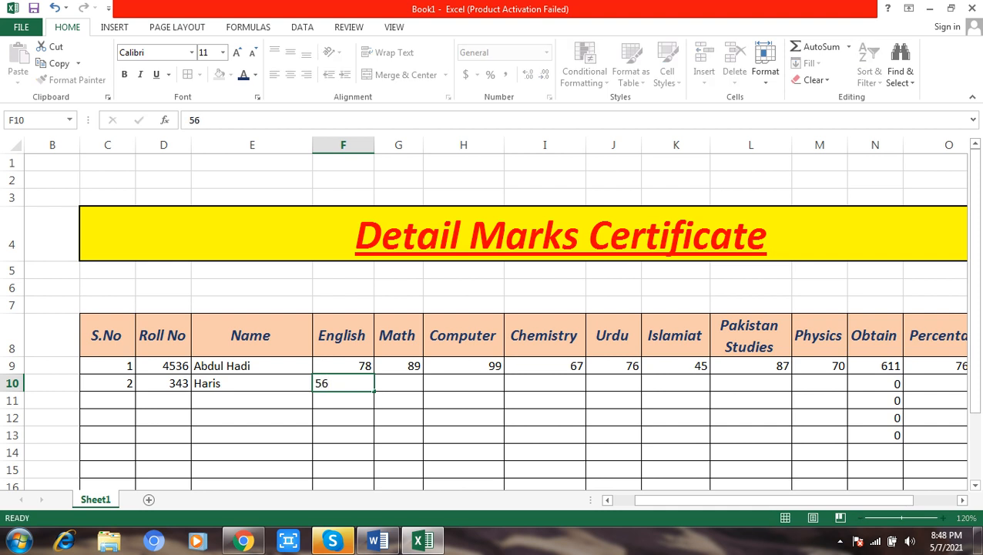
key(Tab)
text(77)
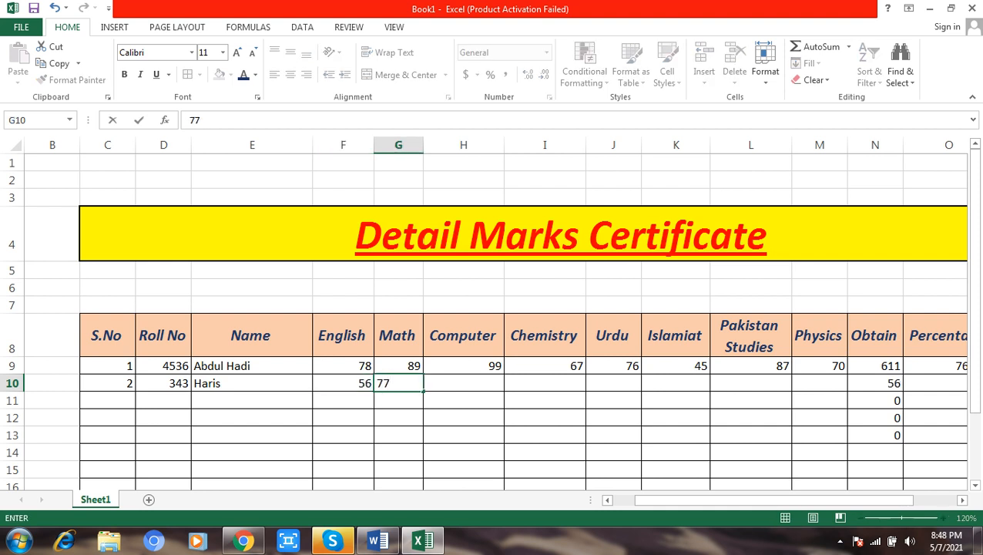
key(Tab)
text(44)
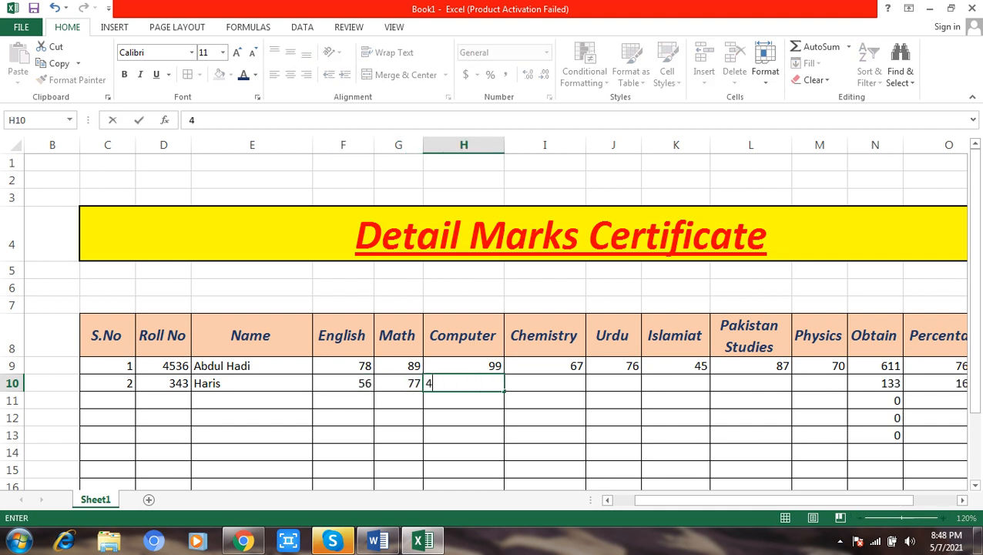
key(Tab)
text(33)
key(Tab)
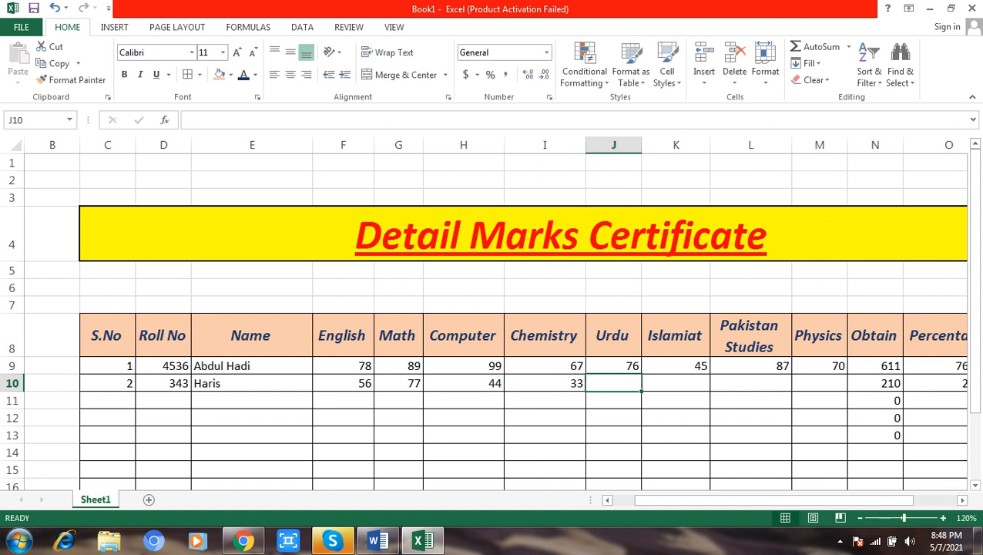
text(99)
key(Tab)
text(87)
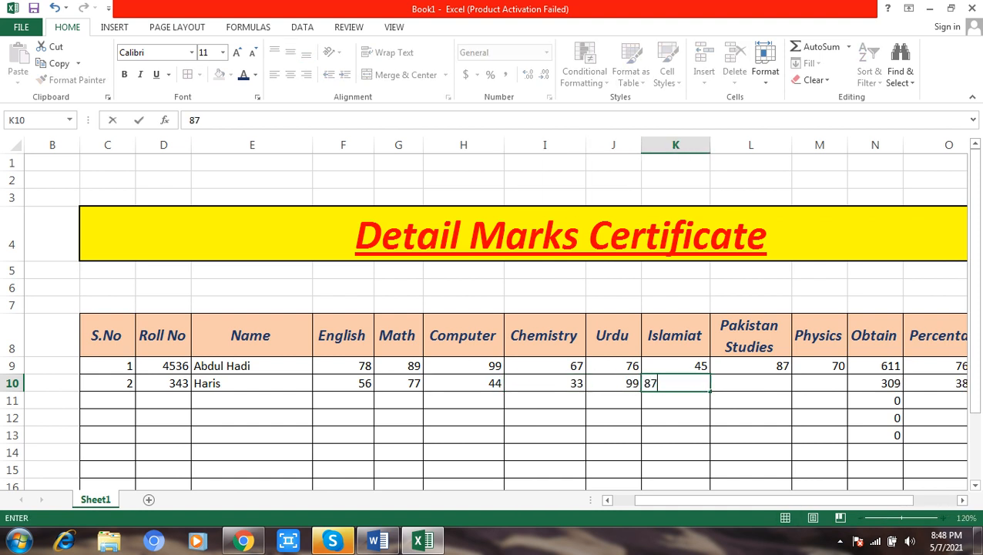
key(Tab)
text(88)
key(Tab)
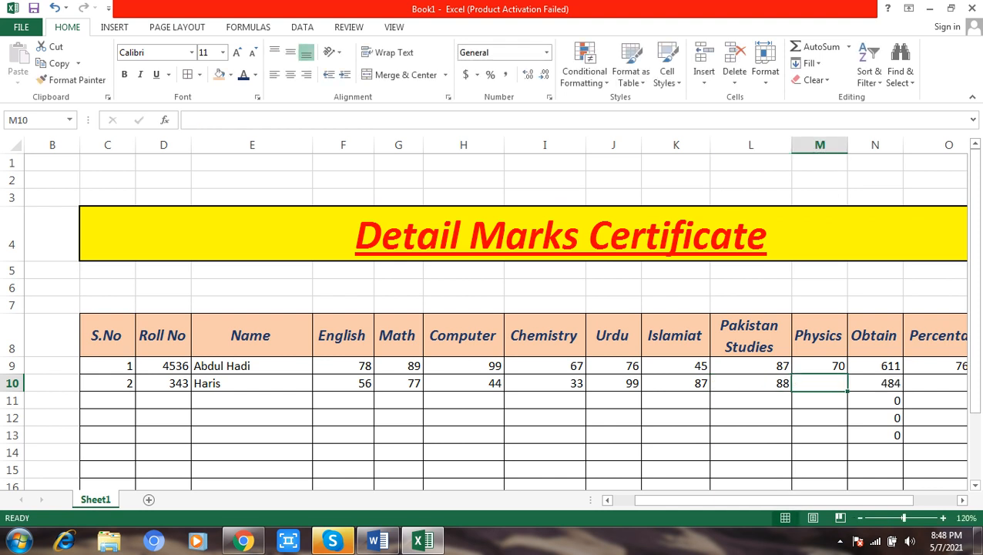
- Type 90 in the Obtain cell, then put 88 in the skipped Physics cell M10
key(Tab)
text(90)
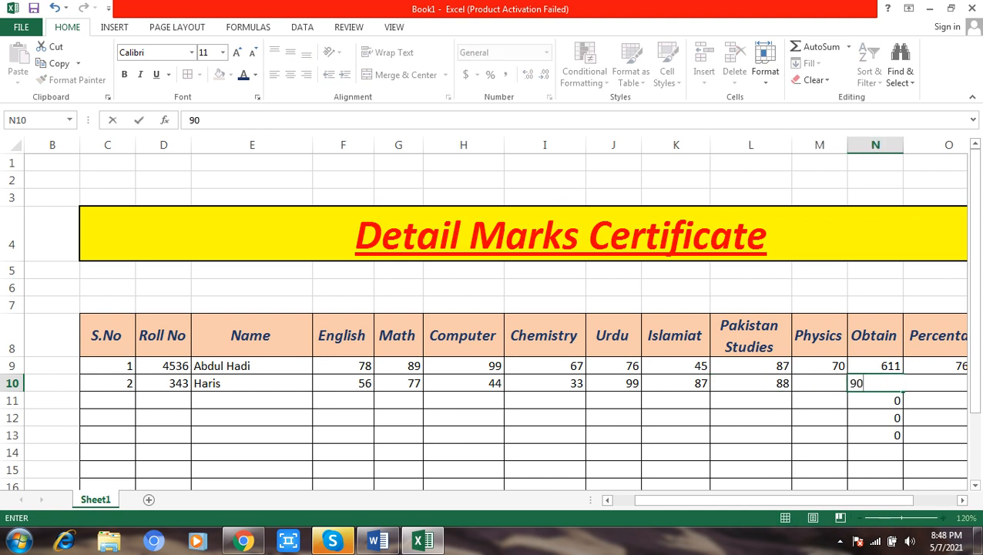
key(Tab)
key(Tab)
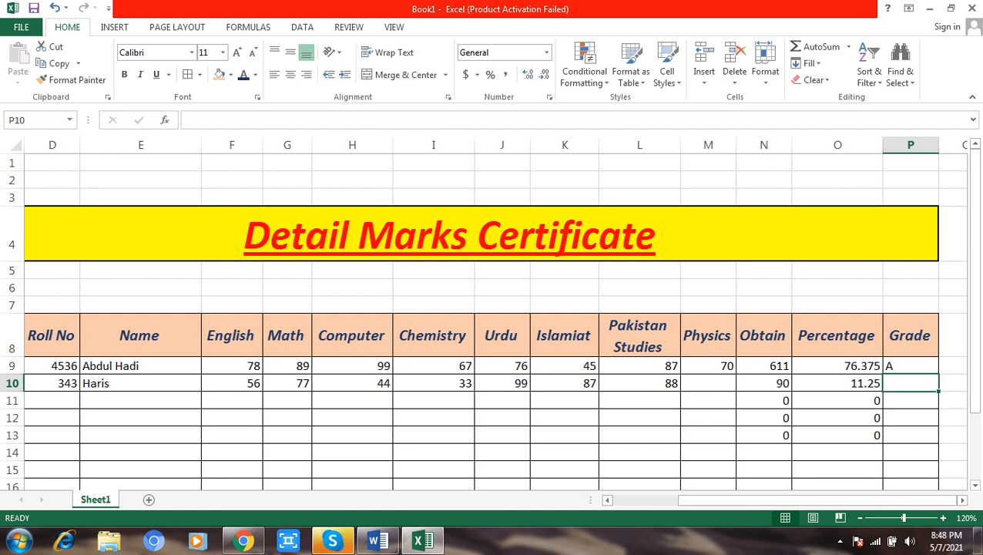
click(709, 383)
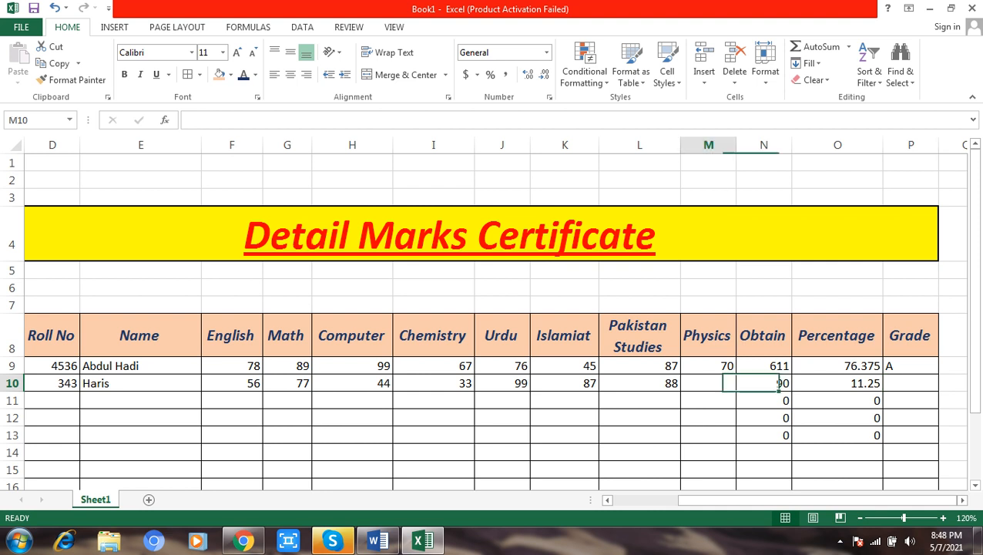
text(88)
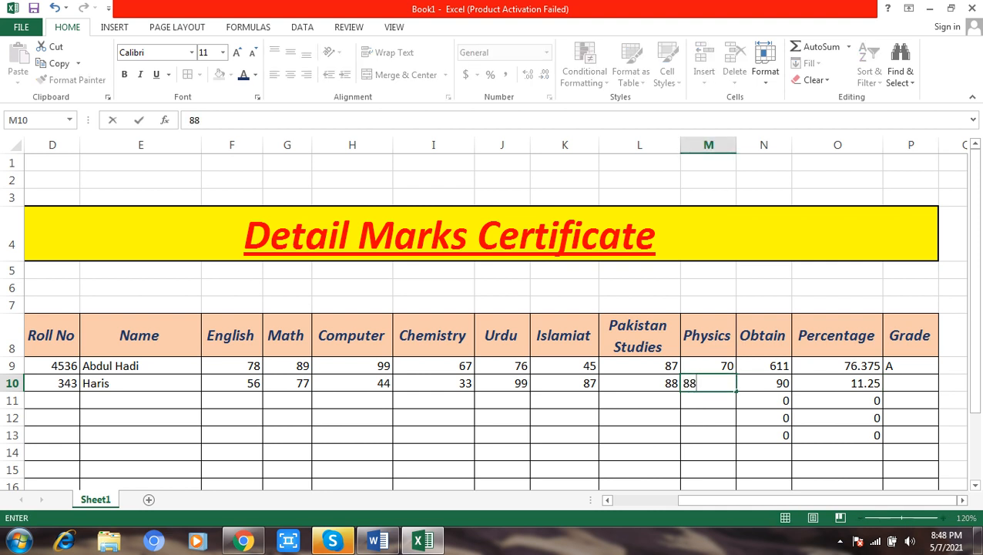
key(Tab)
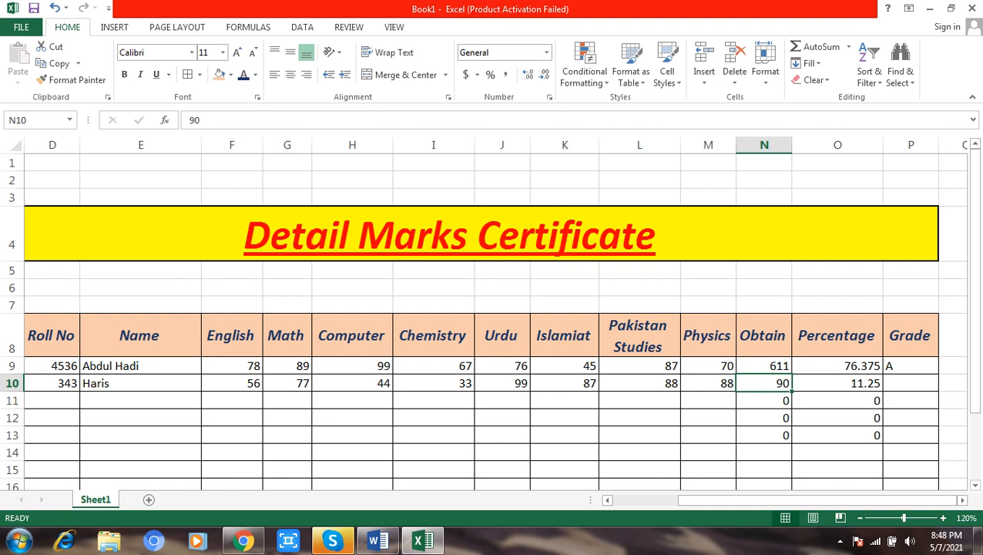
- Clear the stray 90 and fill the Obtain total and grade formulas down to row 13
key(BackSpace)
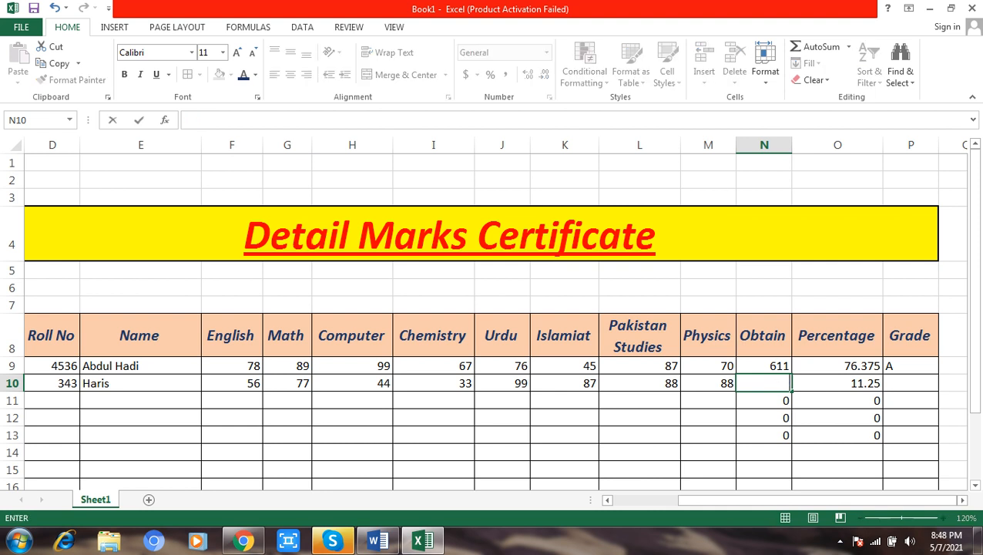
key(Up)
drag(792, 374, 786, 436)
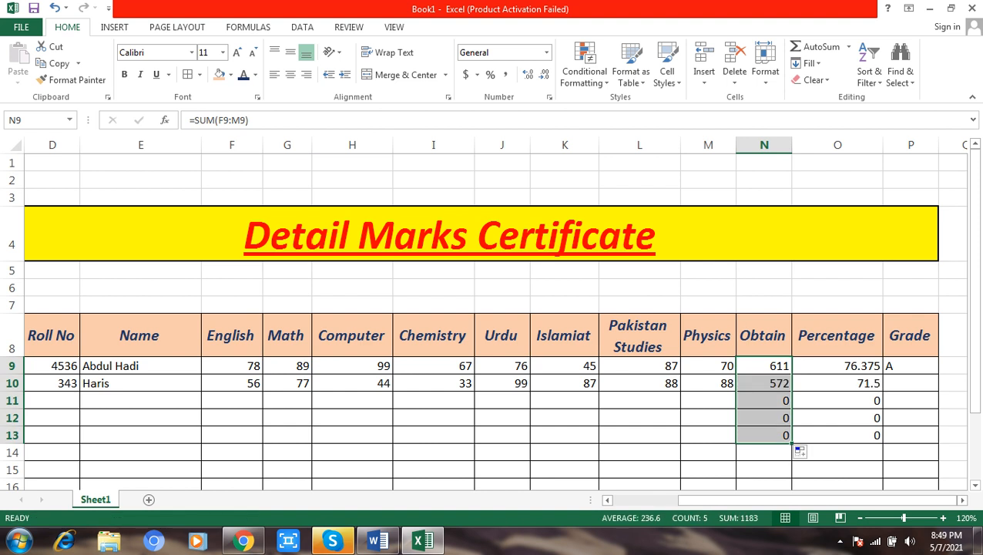
click(911, 367)
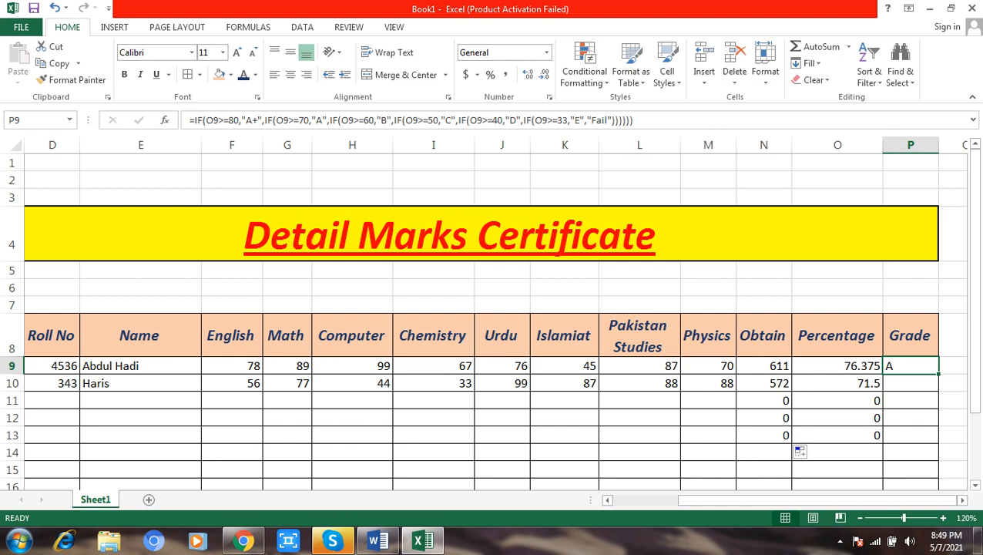
drag(938, 374, 933, 436)
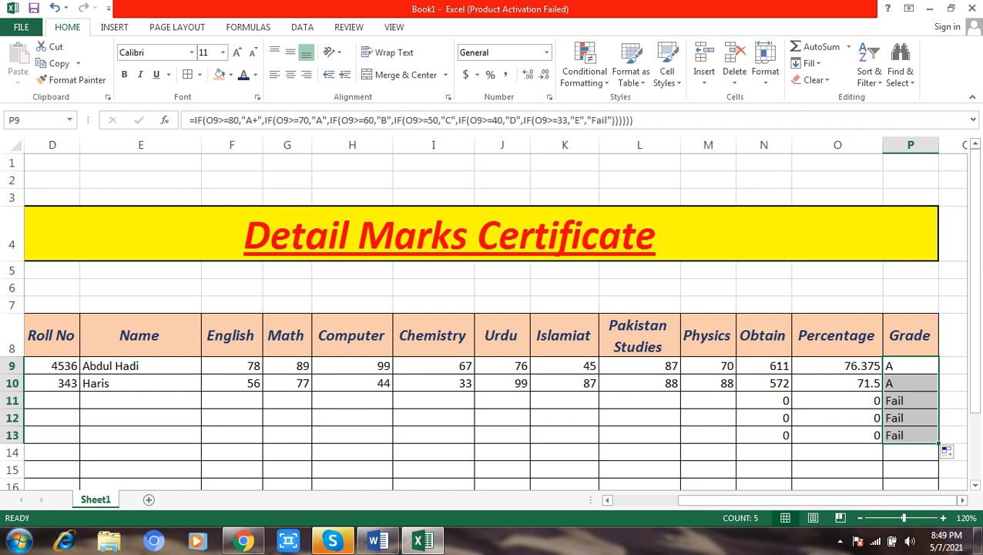
- Change the second student's English, Math and Computer marks to 99, giving 692 and A+
click(232, 384)
text(99)
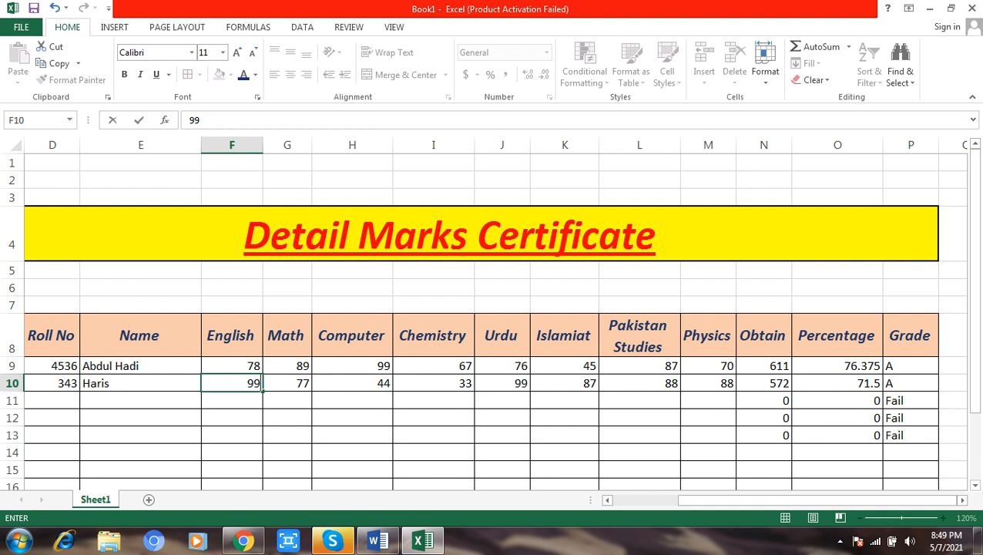
key(Return)
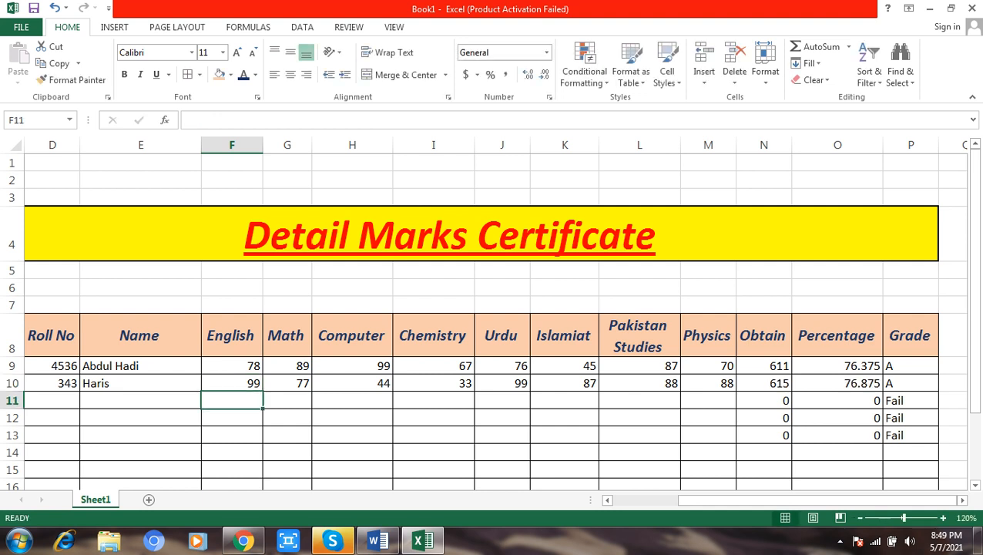
click(287, 384)
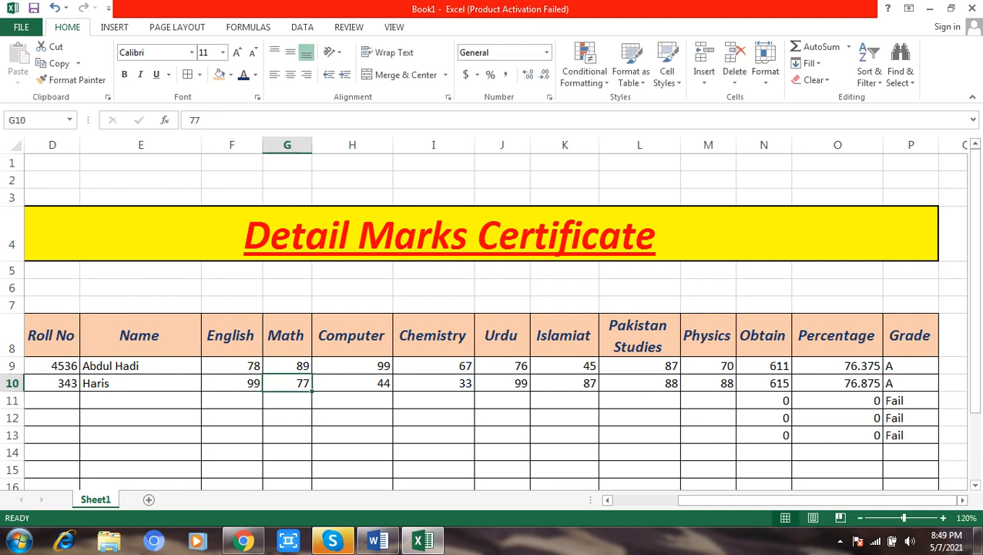
text(99)
key(Return)
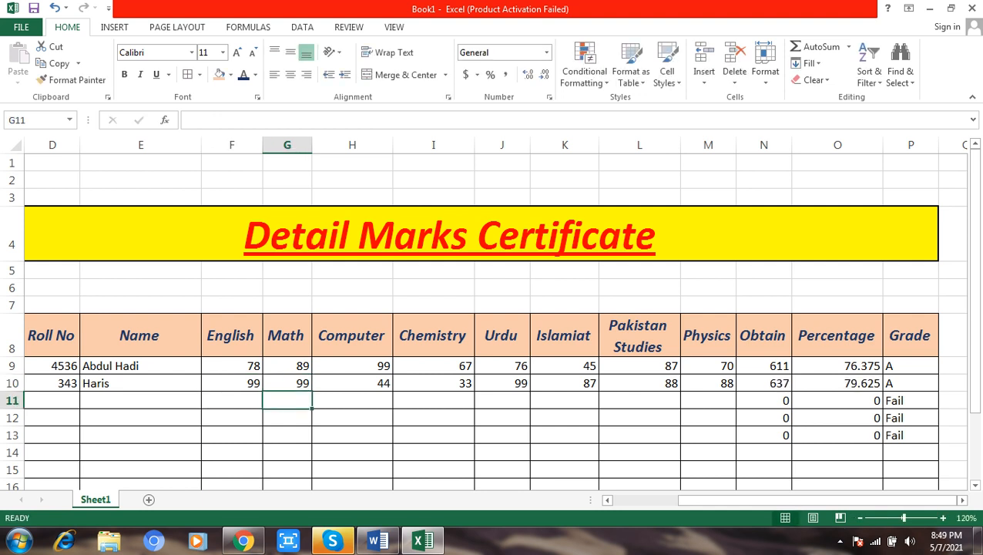
click(352, 383)
text(99)
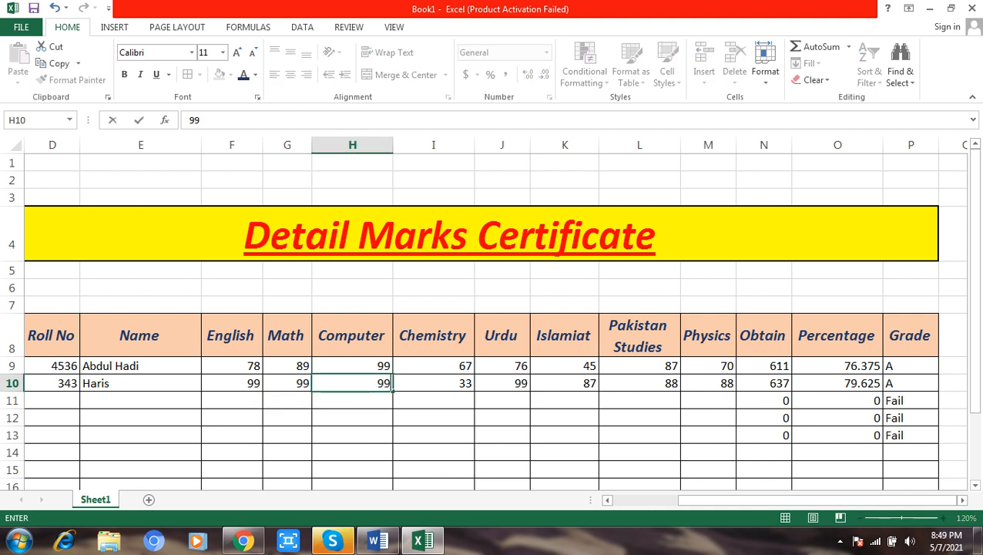
key(Return)
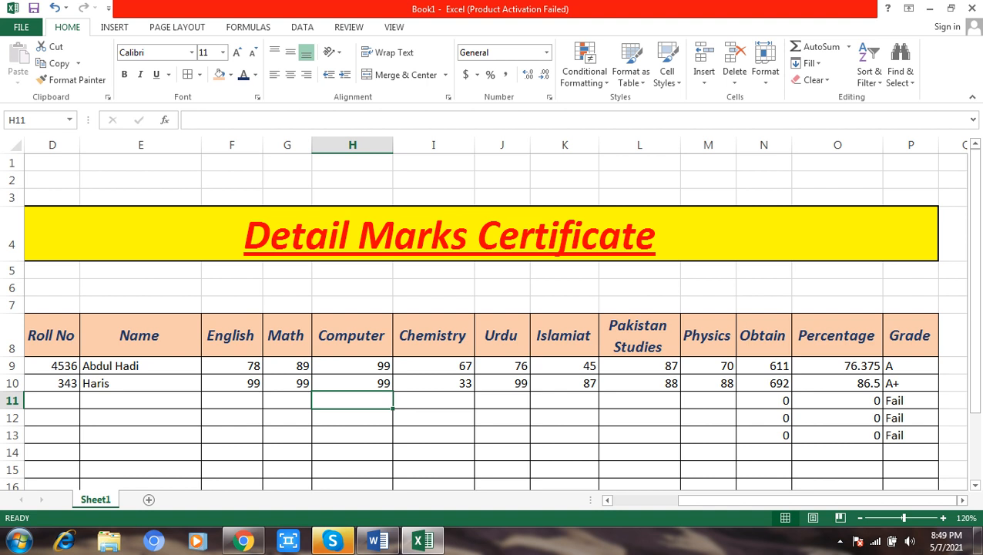
click(51, 400)
- Enter serial number 3, the roll number and the third student's name in row 11
key(Left)
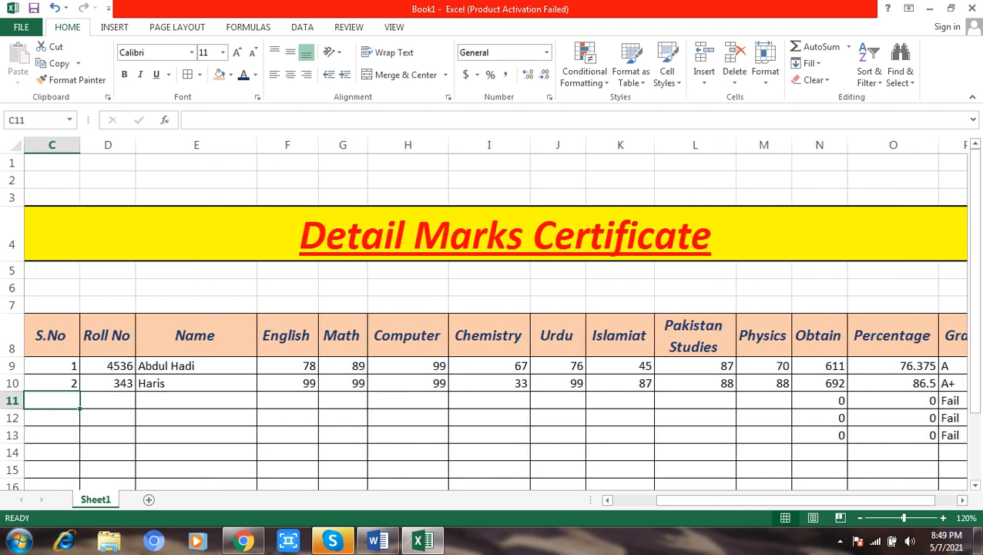
text(3)
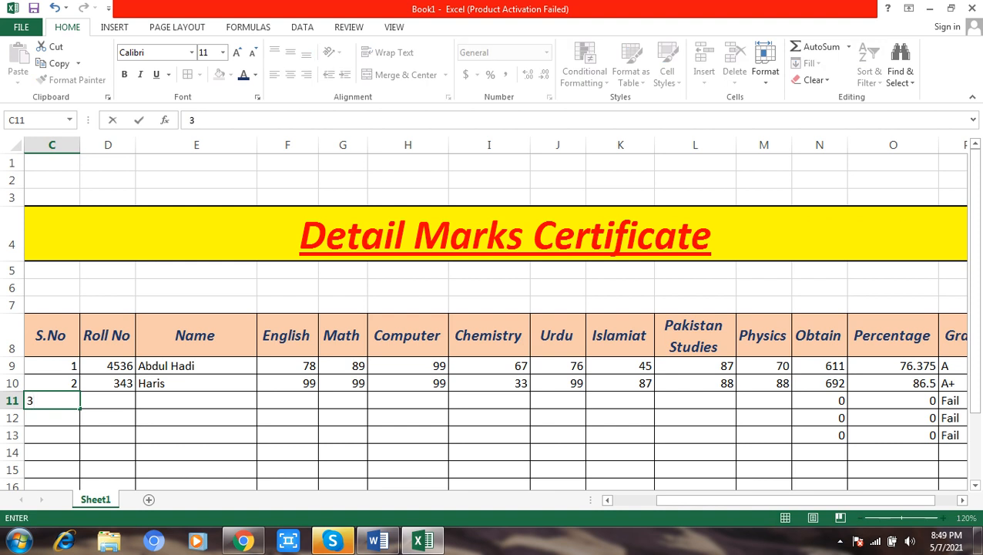
key(Tab)
text(456)
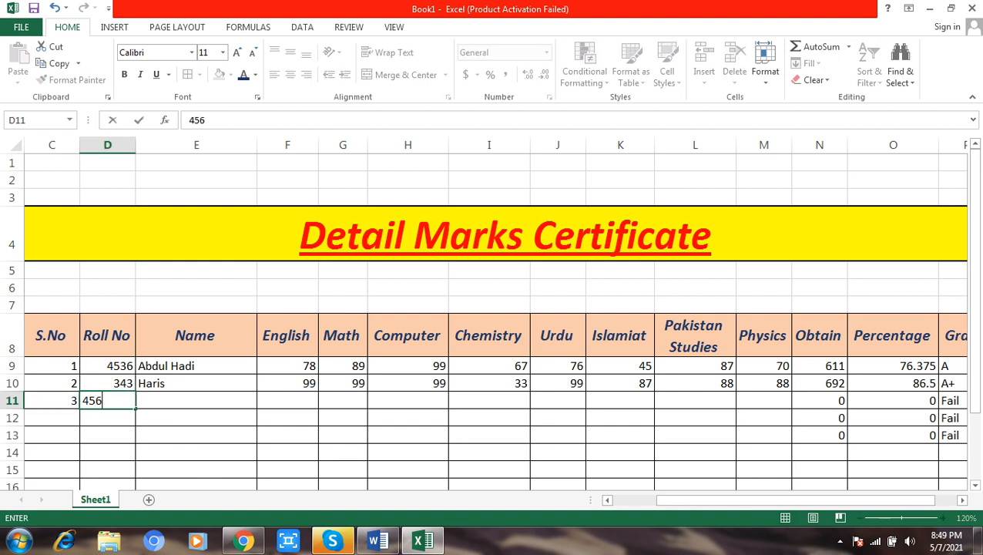
key(Tab)
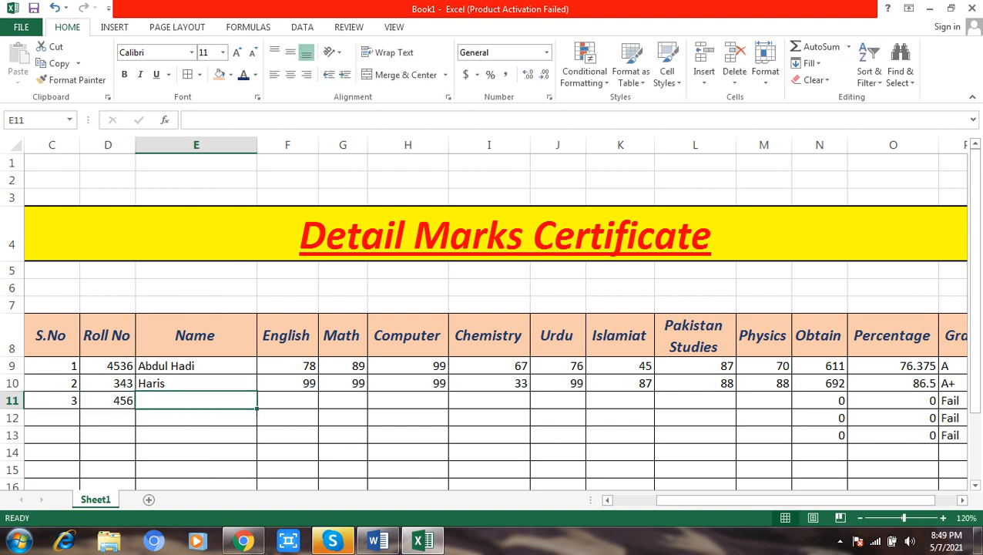
text(Owais)
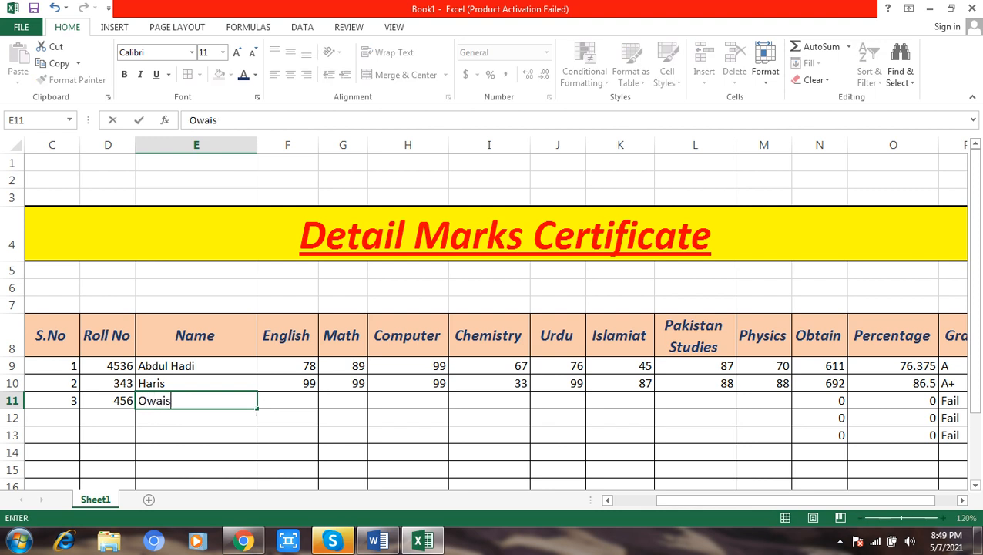
key(Tab)
- Enter marks 34, 5, 67, 88, 99, 0, 99, 99 across F11:M11, totalling 491 with grade B
text(34)
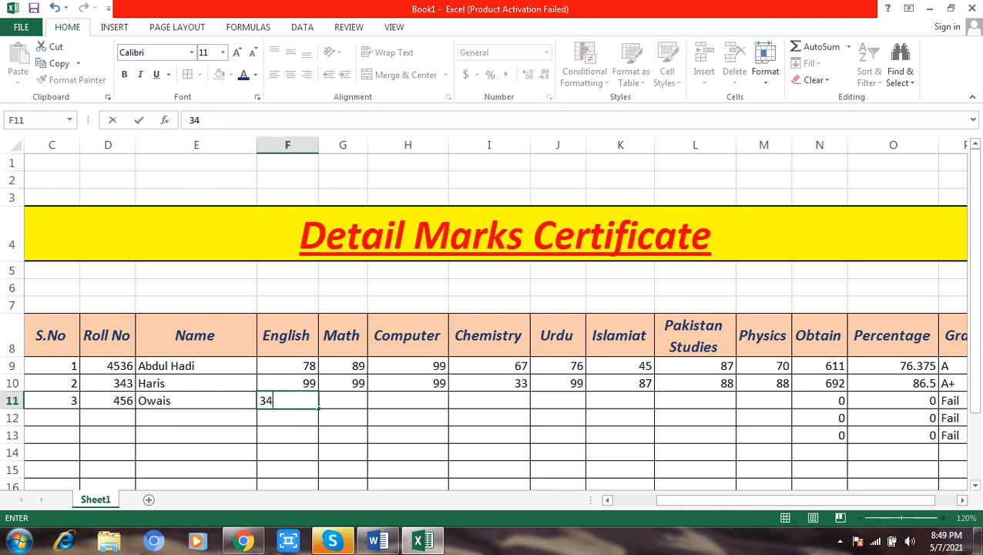
key(Tab)
text(5)
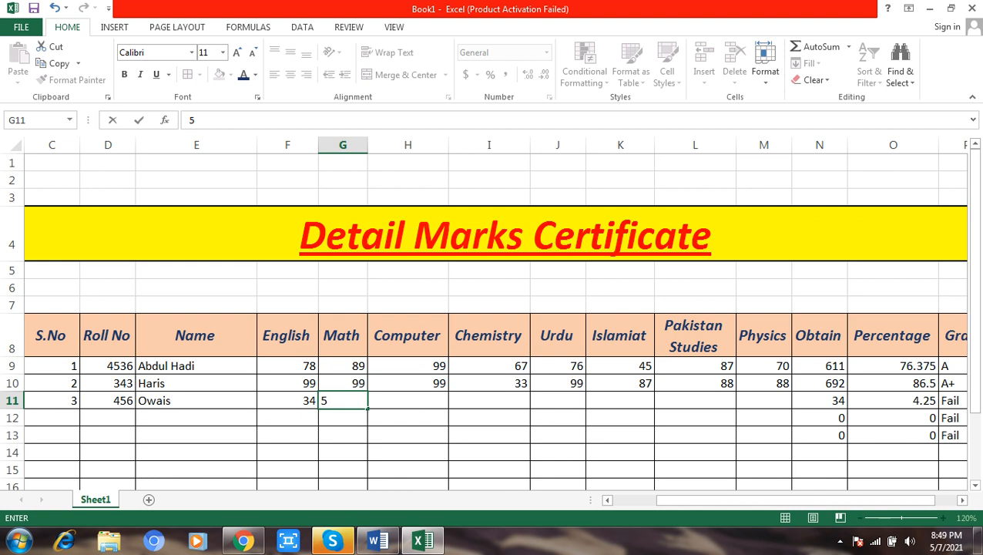
key(Tab)
text(67)
key(Tab)
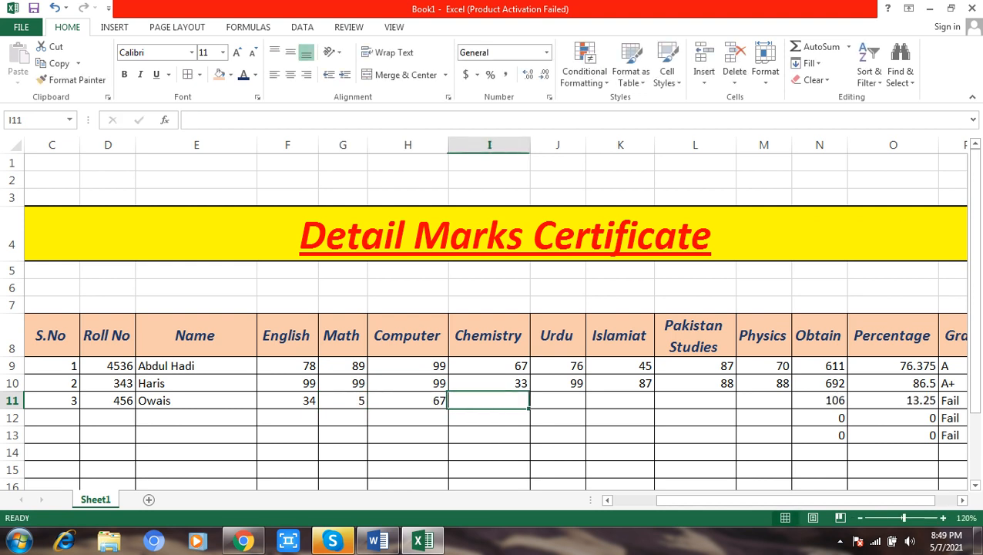
text(88)
key(Tab)
text(99)
key(Tab)
text(00)
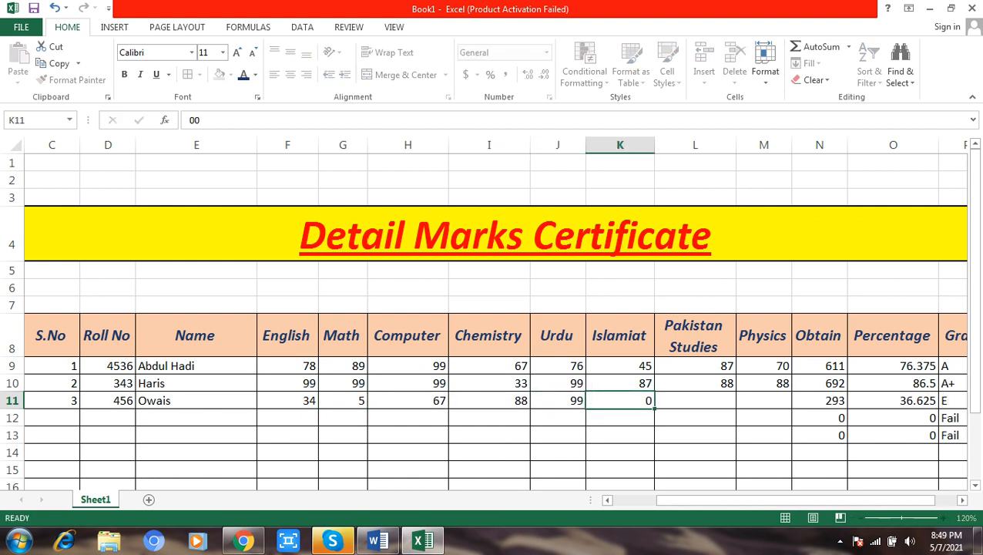
key(Tab)
text(-)
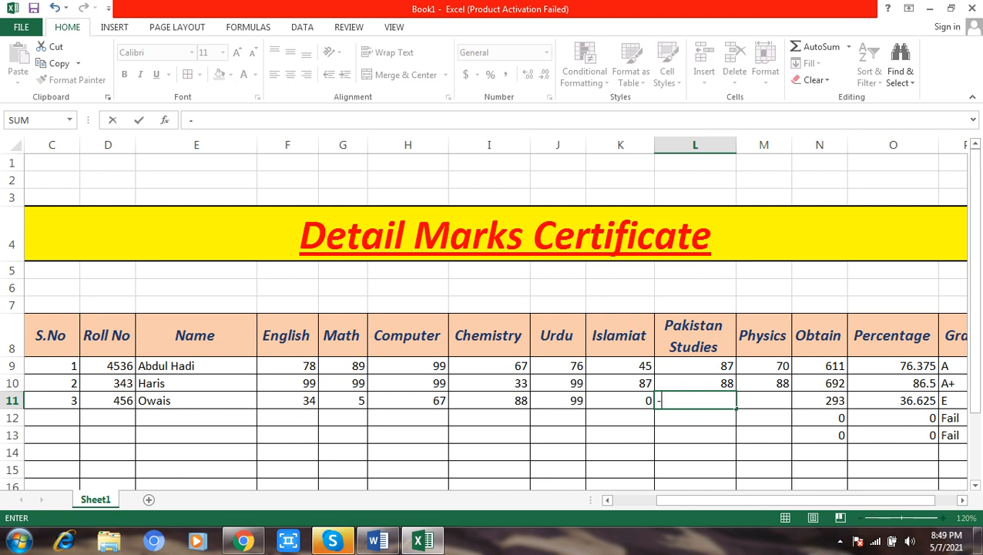
key(BackSpace)
text(99)
key(Tab)
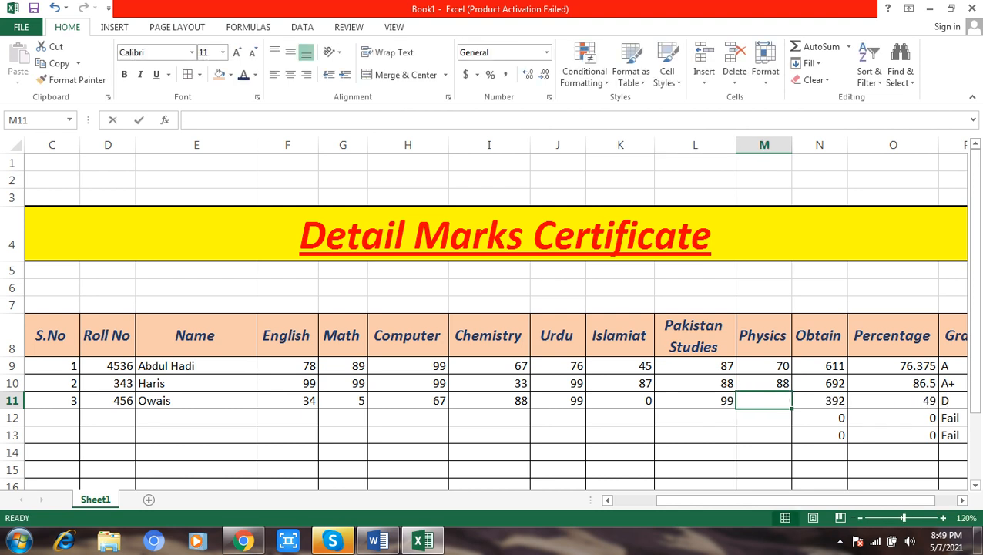
text(99)
key(Tab)
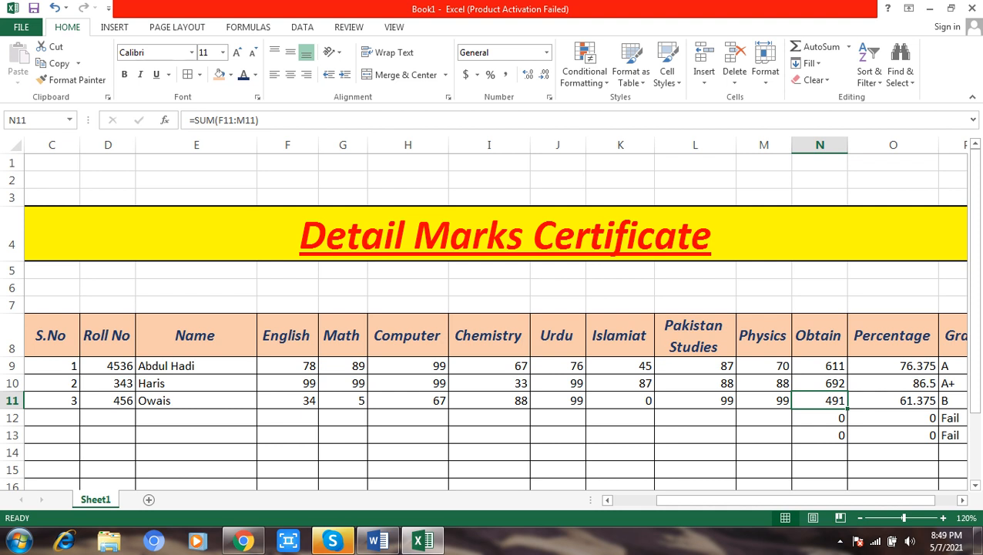
drag(975, 400, 976, 416)
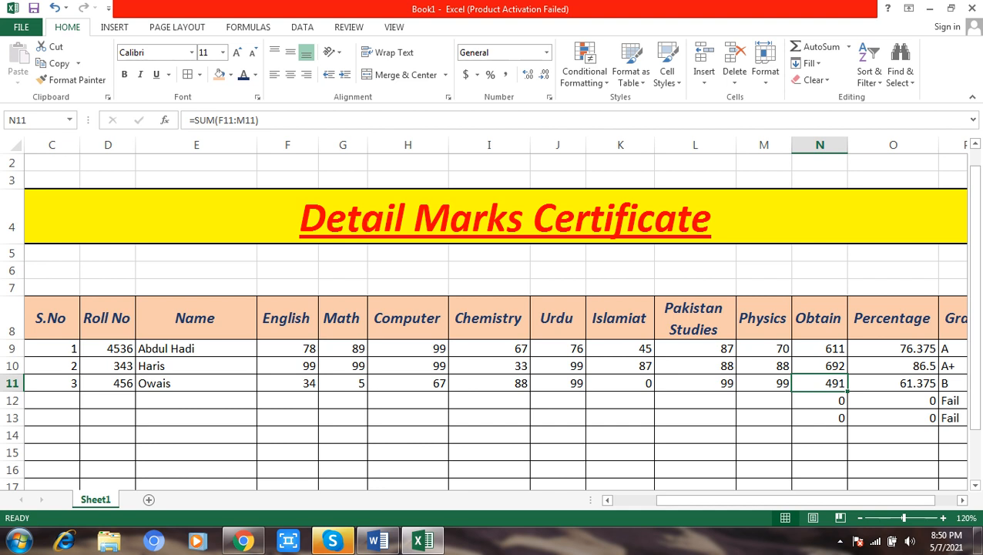
- Clear the leftover zeros and Fail grades in N12:P14, then label E13 Max and E14 Min
drag(820, 400, 952, 435)
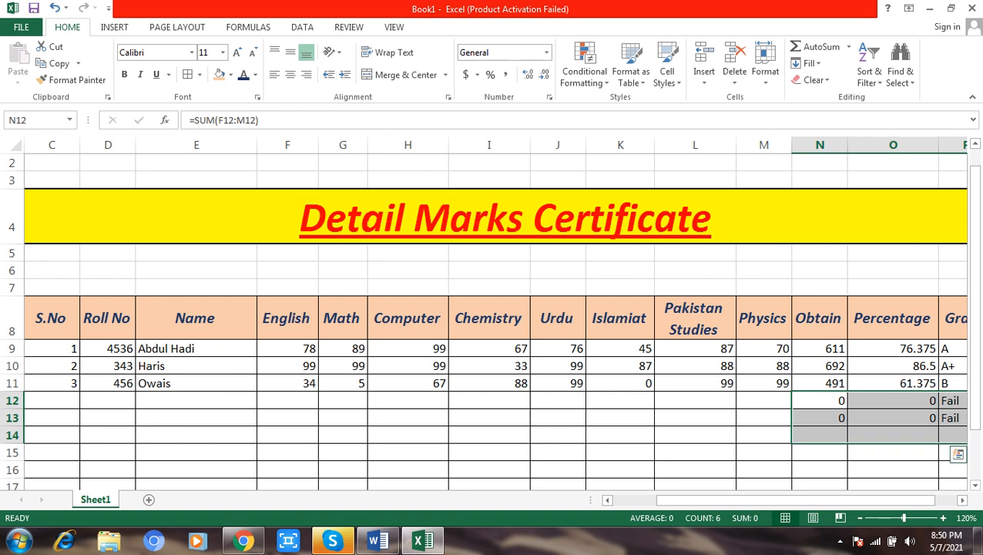
key(Delete)
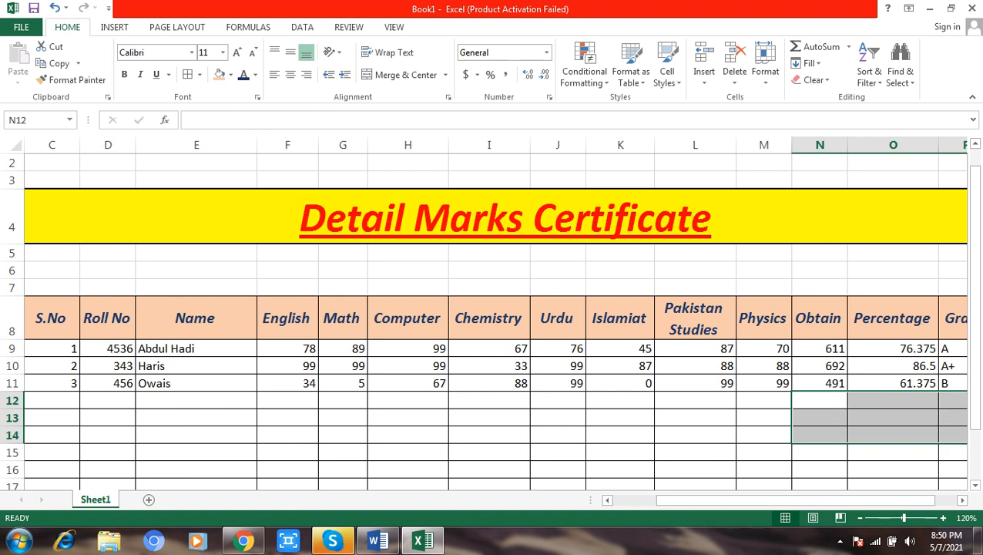
click(197, 417)
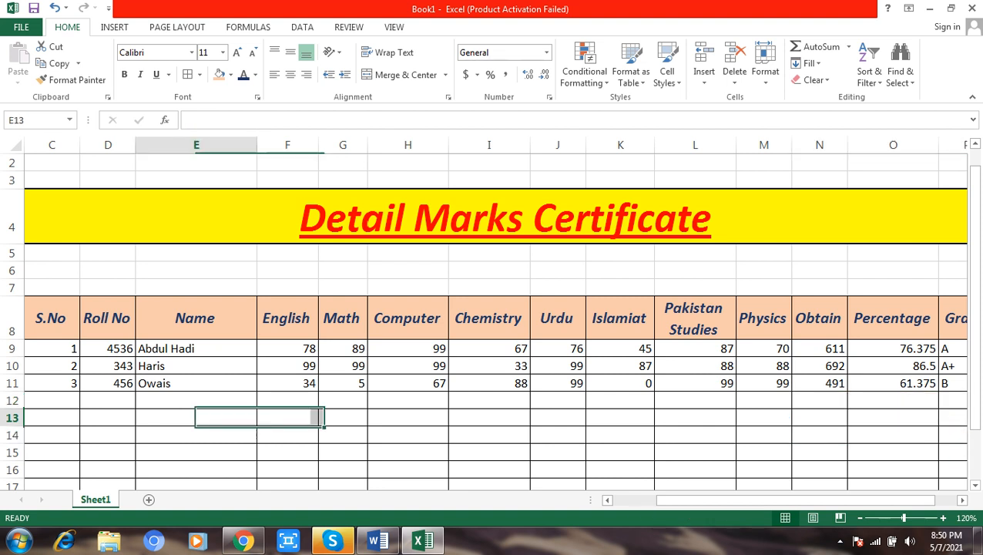
text(Max)
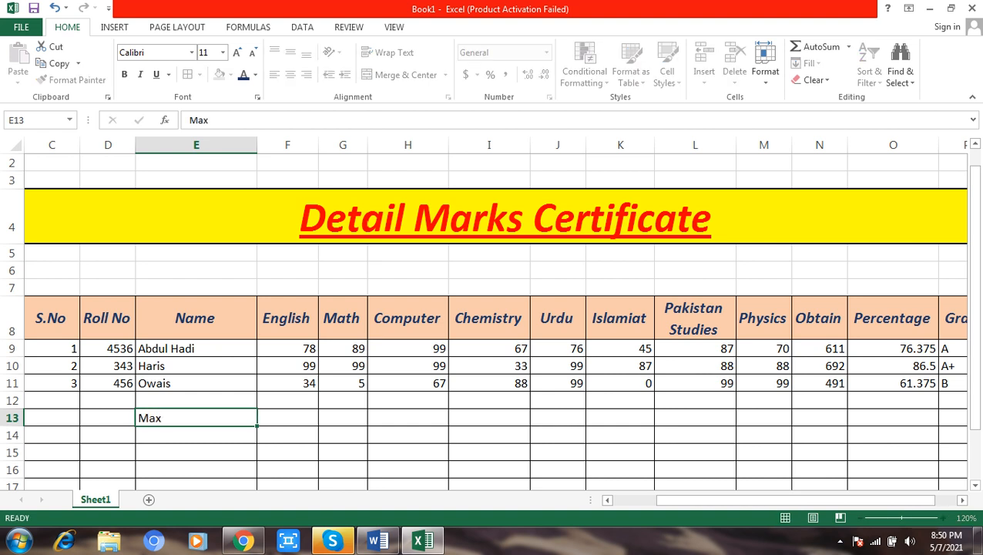
key(Return)
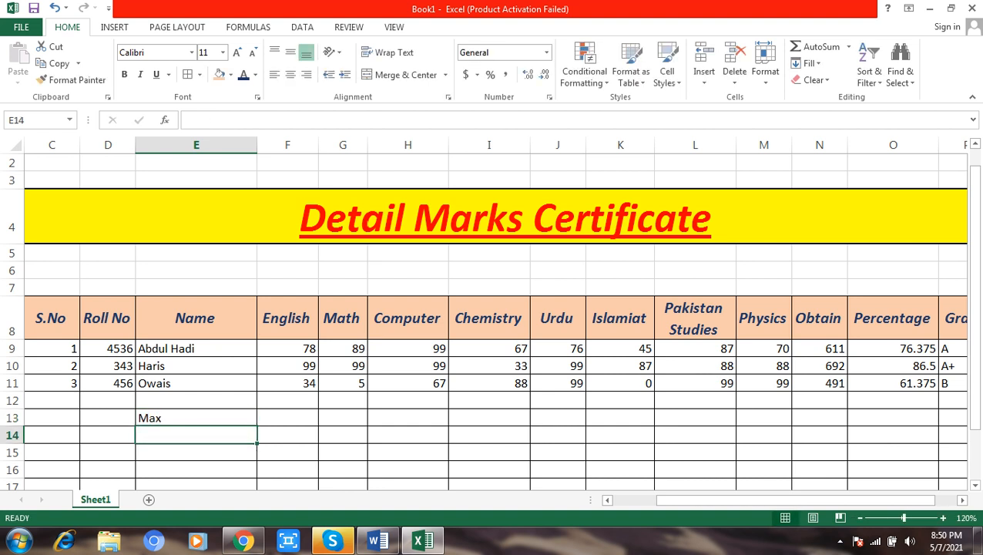
text(Min)
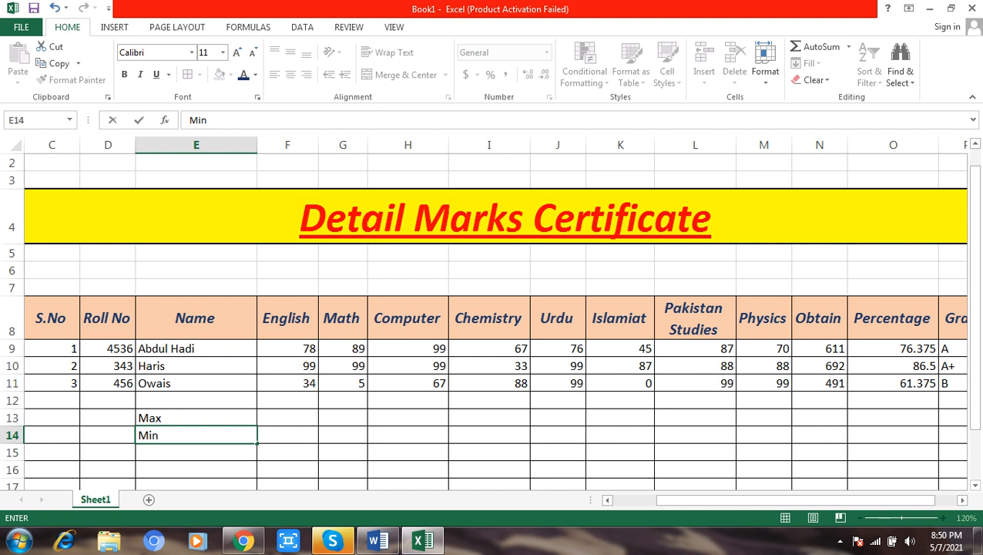
key(Up)
key(Right)
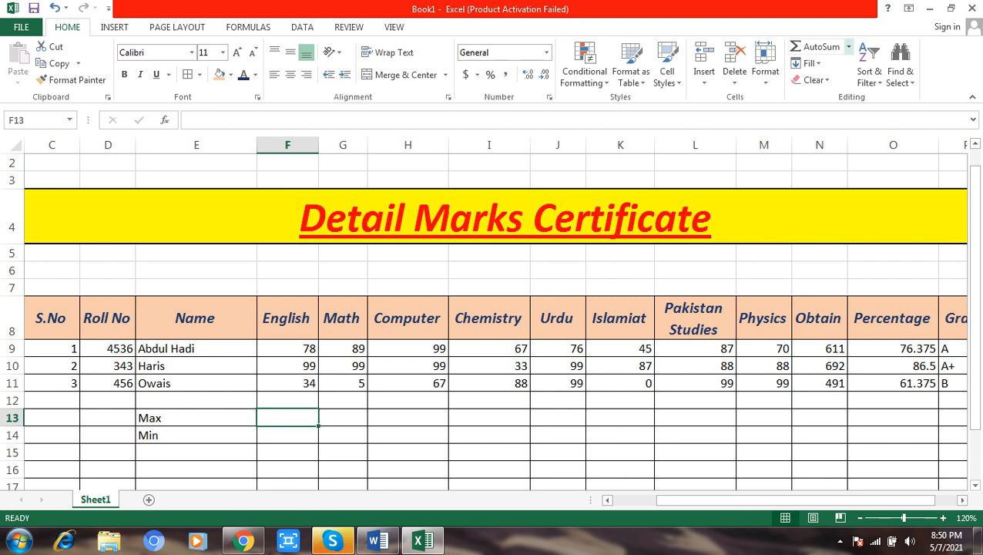
- Put =MAX(F9:F11) in F13 (99) and =MIN(F9:F11) in F14 (34) for English
click(848, 47)
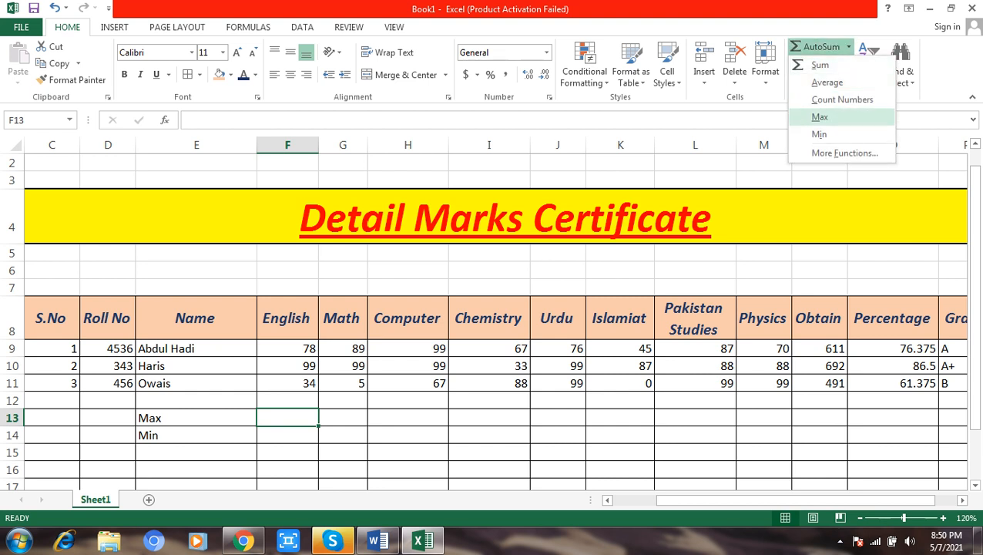
click(820, 117)
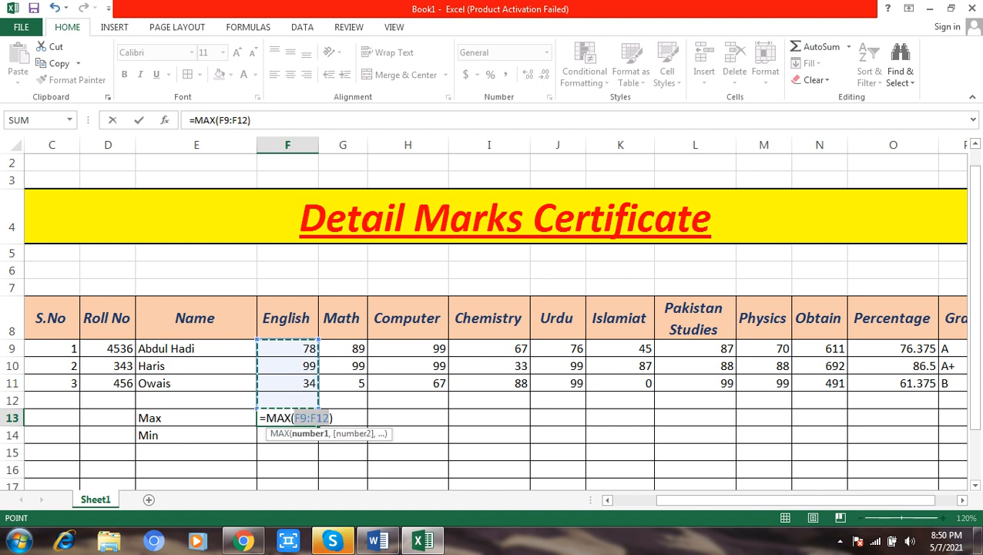
drag(300, 349, 308, 386)
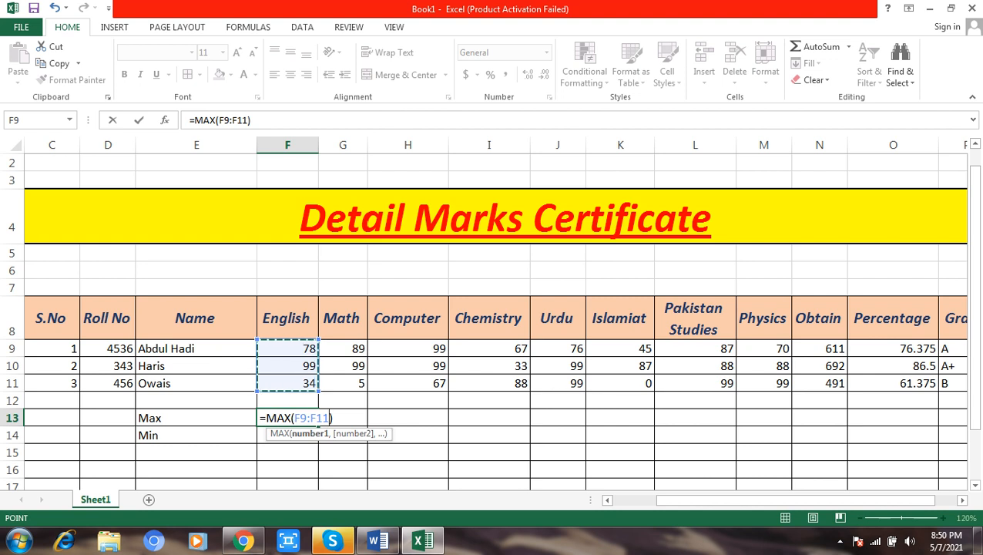
key(Return)
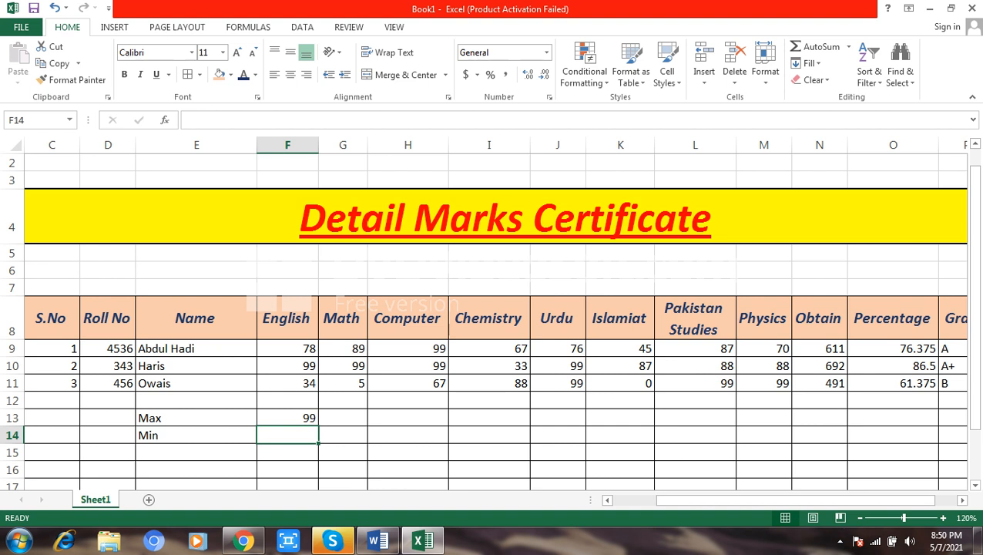
text(=)
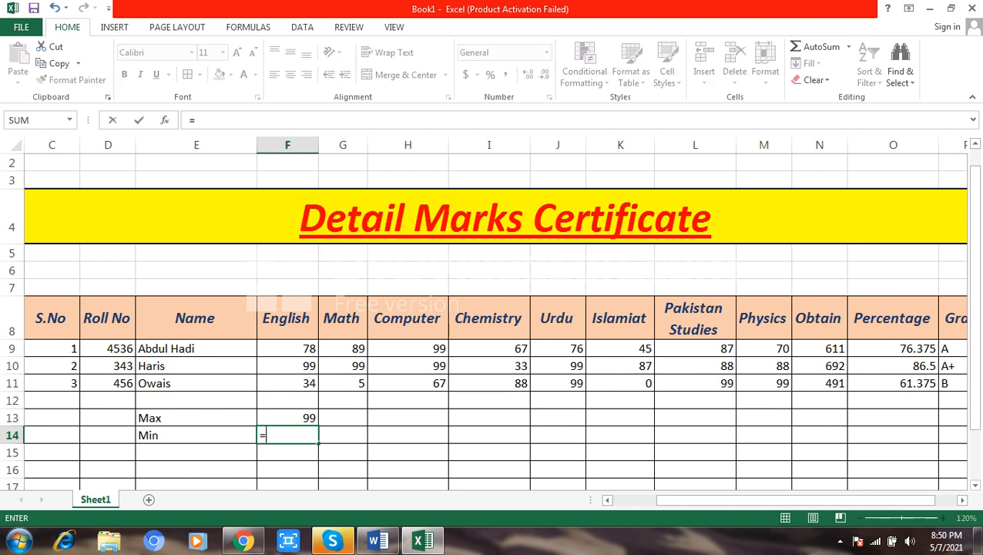
text(min()
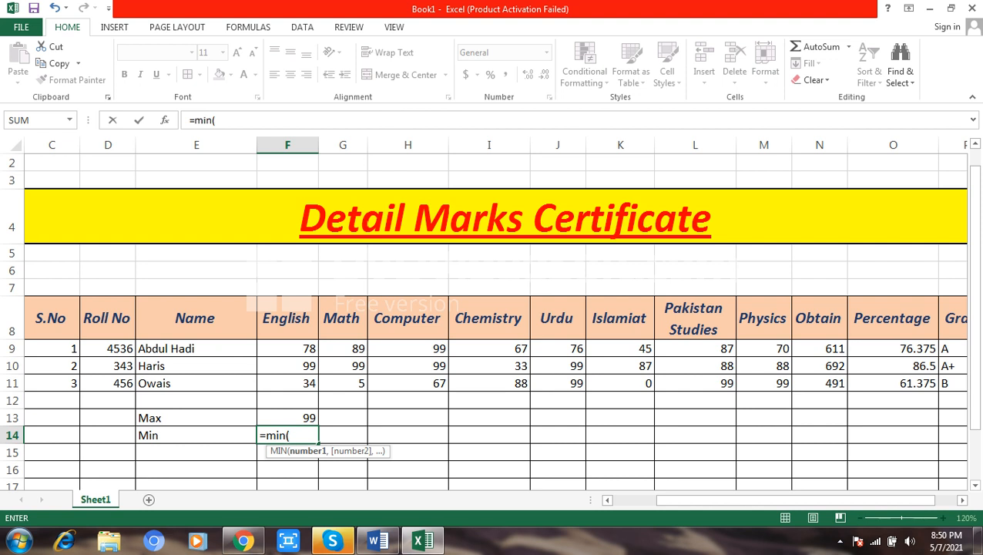
drag(287, 348, 287, 383)
key(Return)
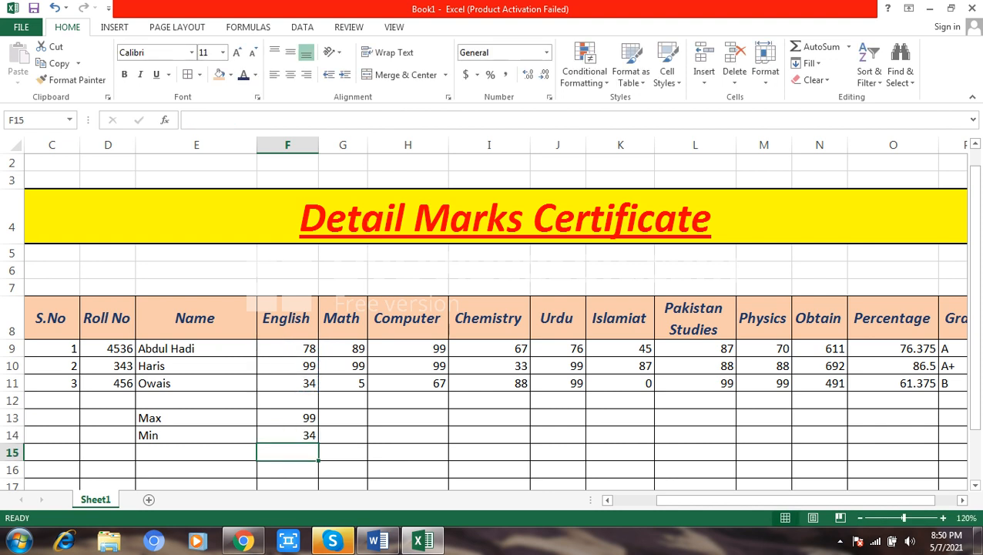
click(288, 417)
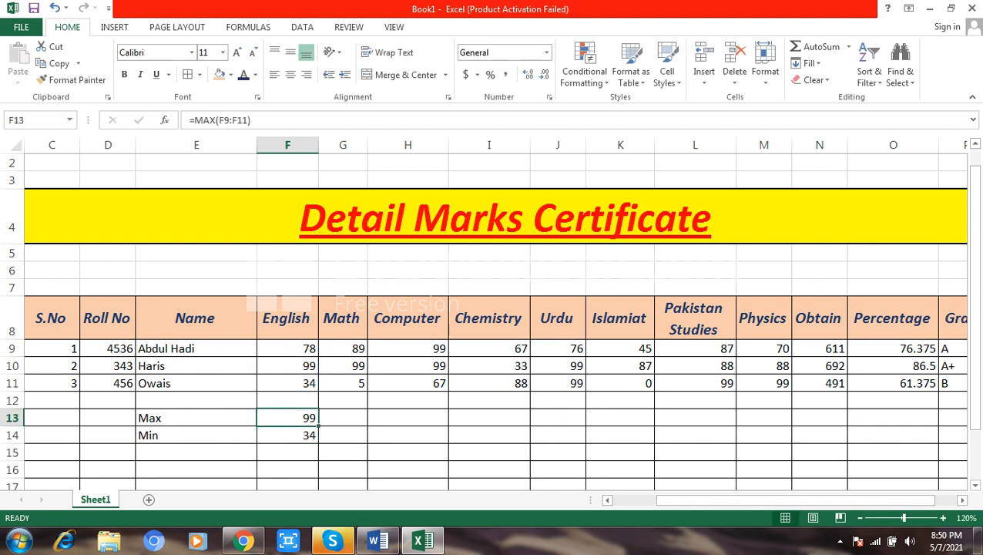
- Fill the English Max and Min formulas across through the Percentage column O
drag(318, 426, 895, 420)
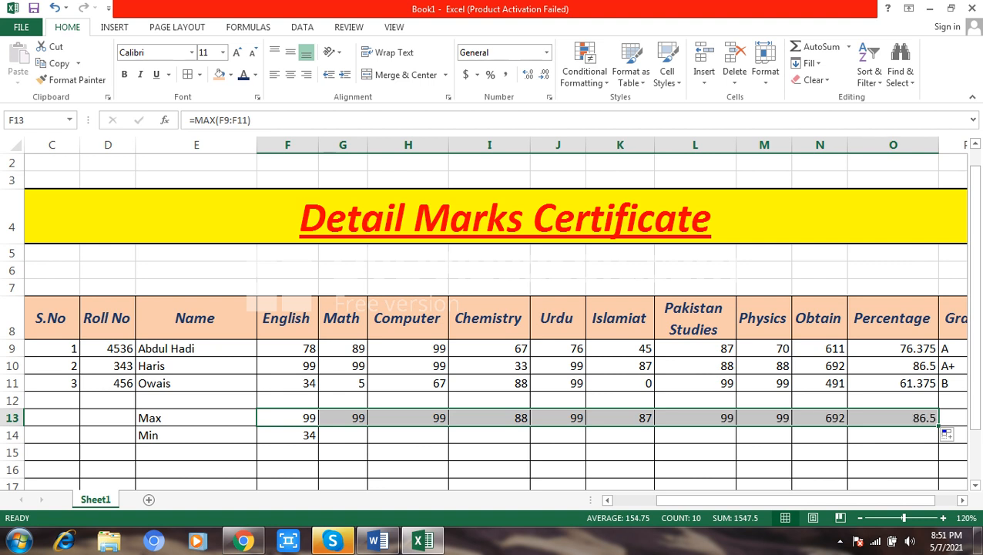
click(288, 435)
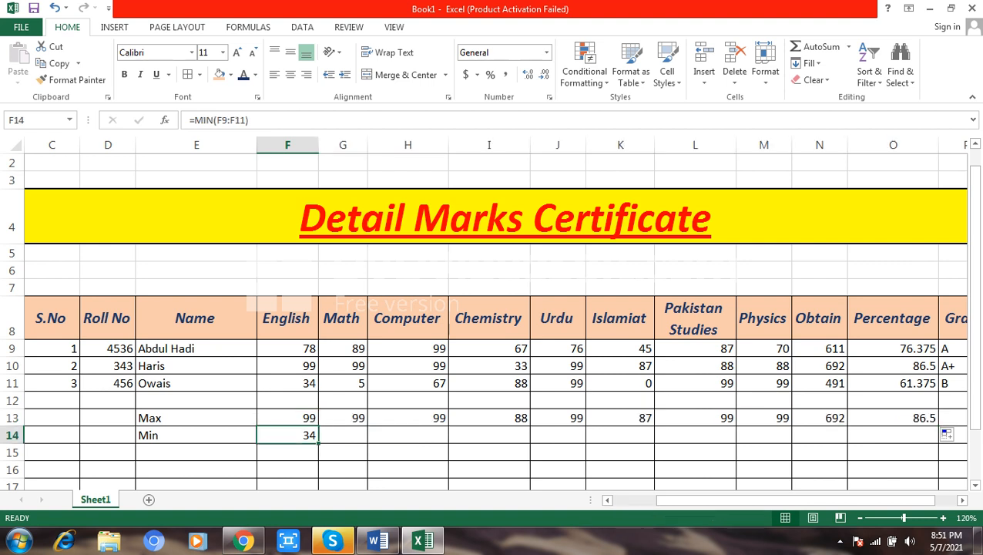
drag(317, 443, 894, 437)
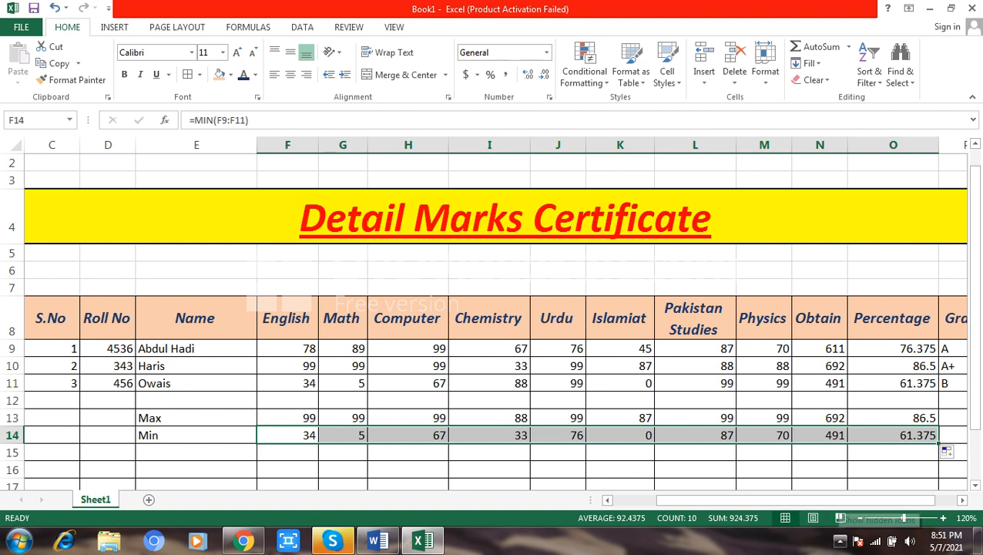
click(840, 540)
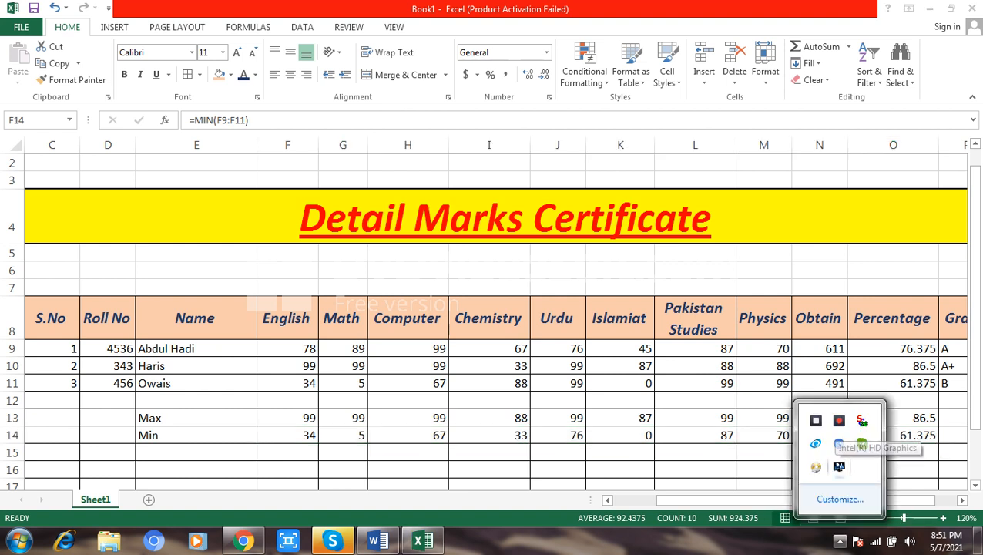